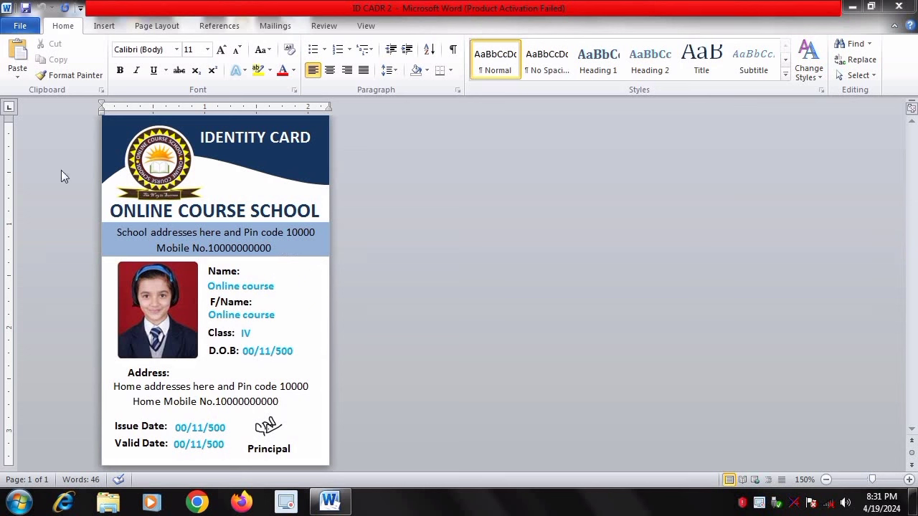
- Create a new blank document, Document3, from File > New and maximize its window
click(31, 29)
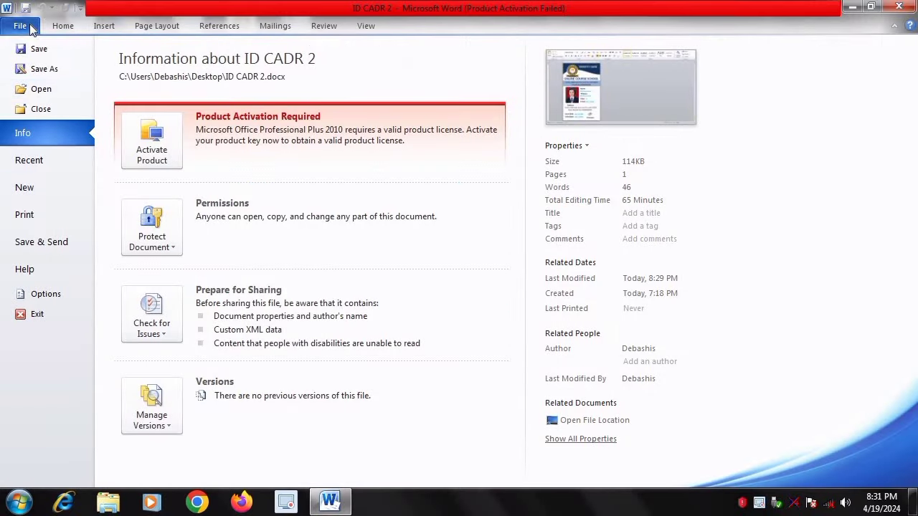
click(27, 190)
click(722, 355)
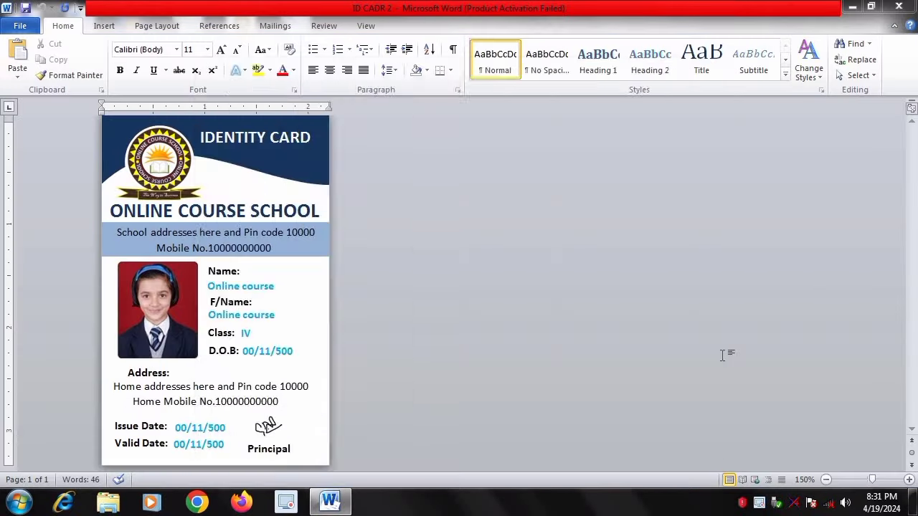
click(667, 73)
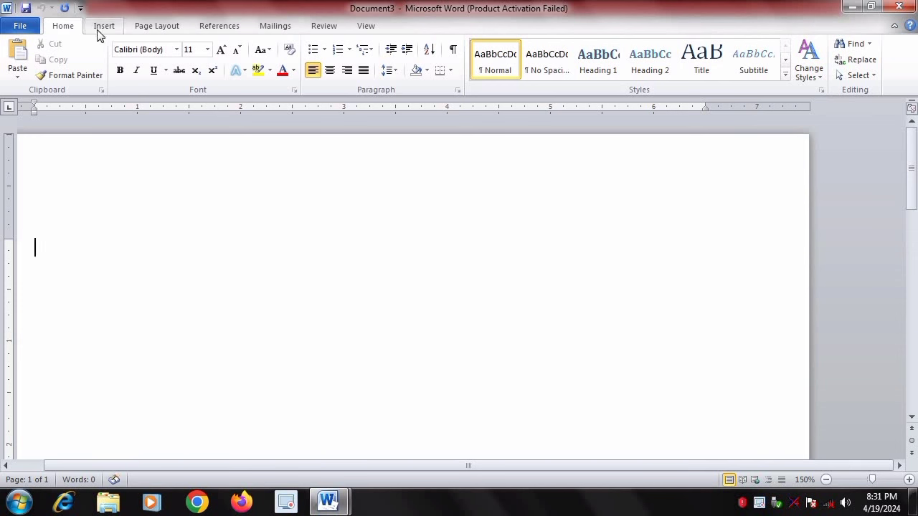
- Set a custom paper size of 3.4 × 2.2 inches in Page Setup
click(161, 27)
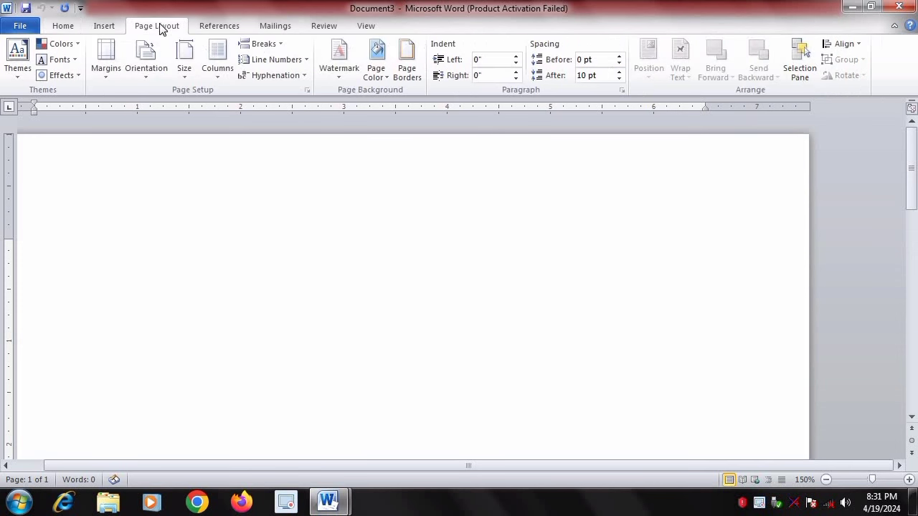
click(185, 75)
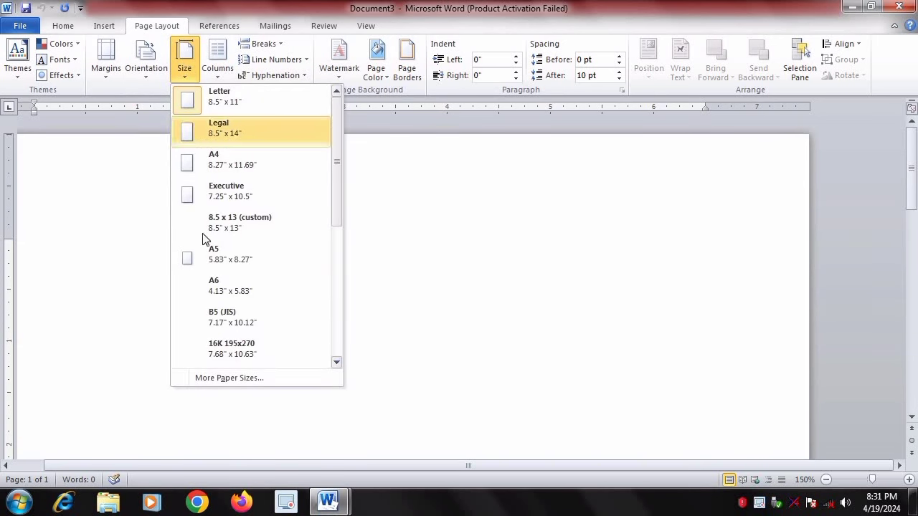
click(221, 380)
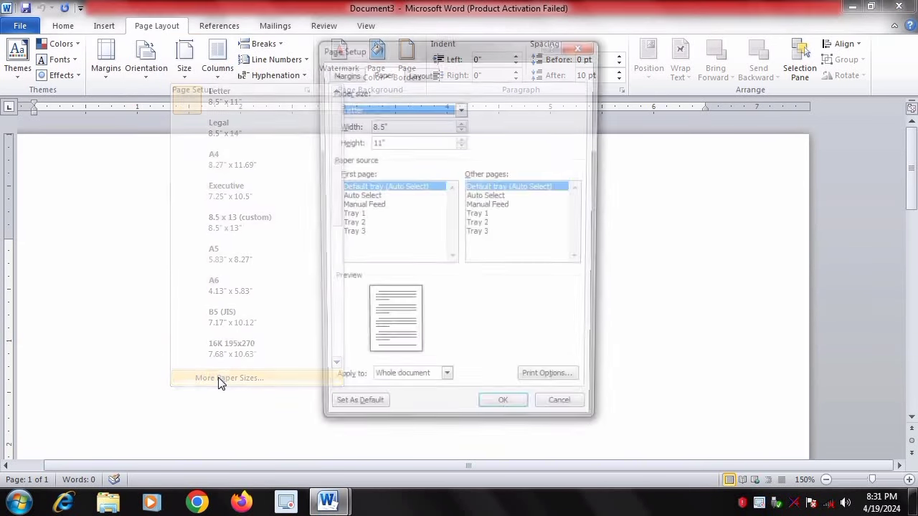
click(390, 124)
text(3.4)
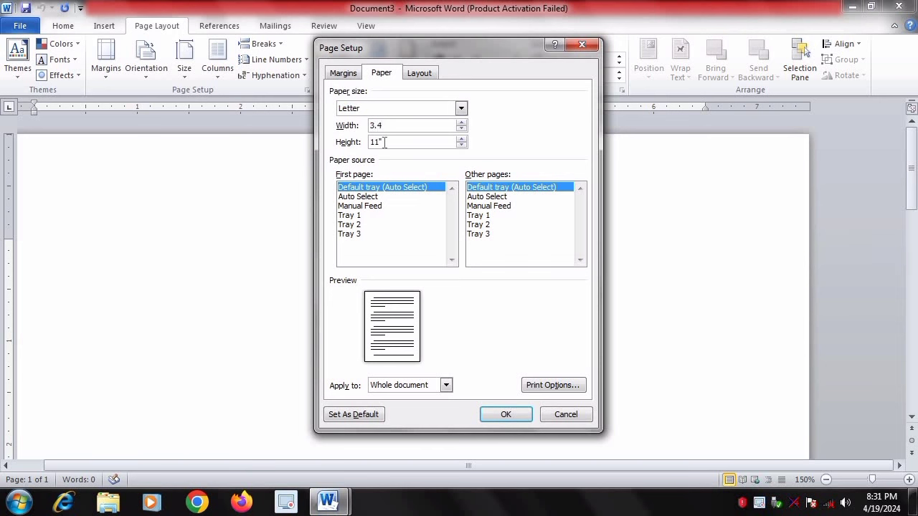
click(393, 142)
text(2.2)
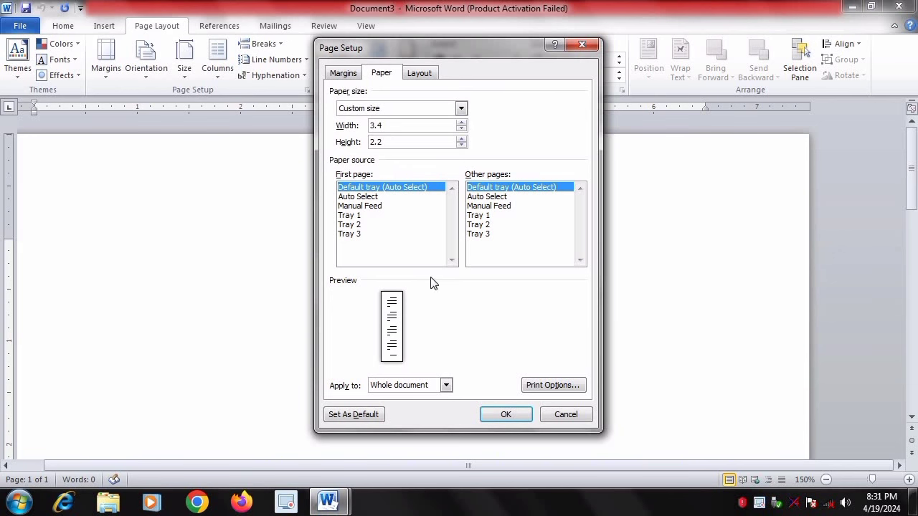
click(506, 416)
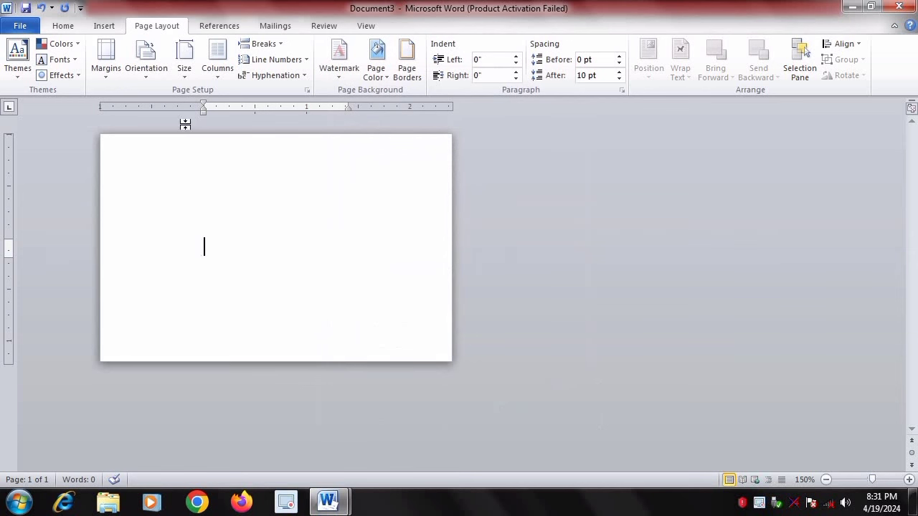
- Switch the card page to portrait orientation
click(145, 79)
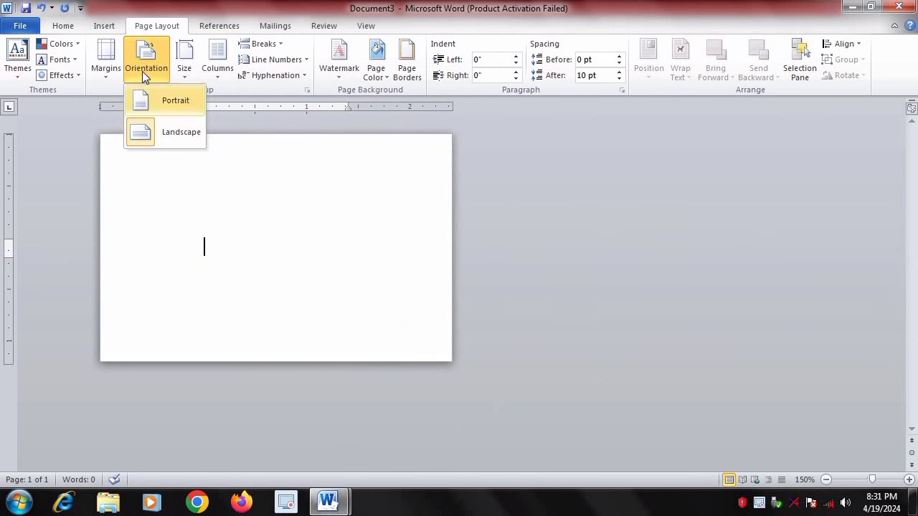
click(161, 98)
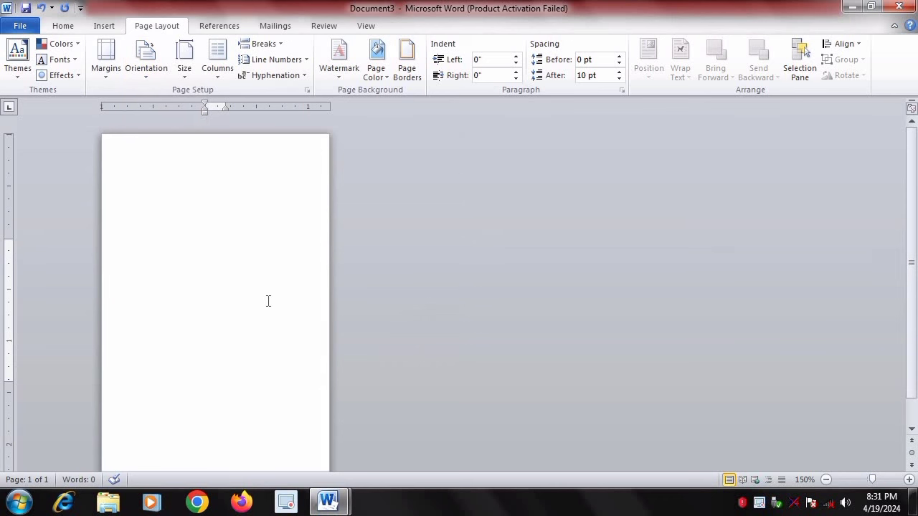
drag(906, 289, 913, 276)
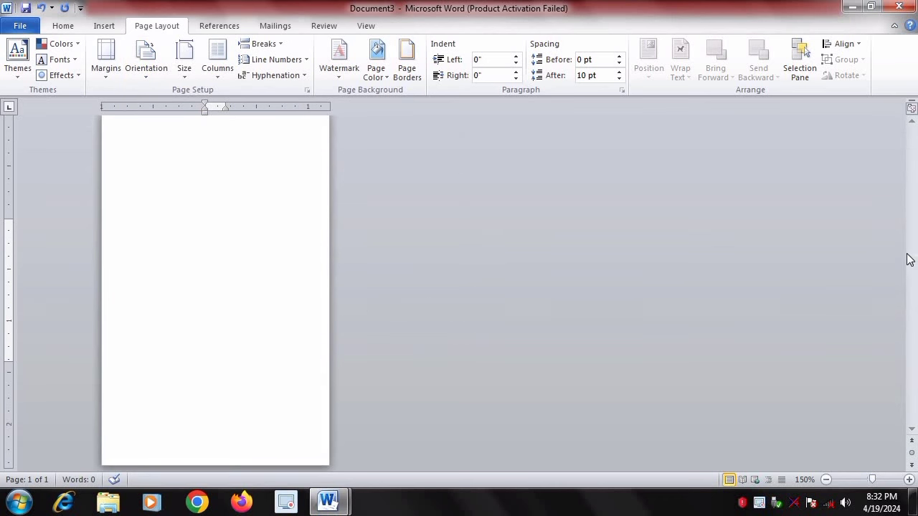
ctrl+scroll(909, 259, down, 1)
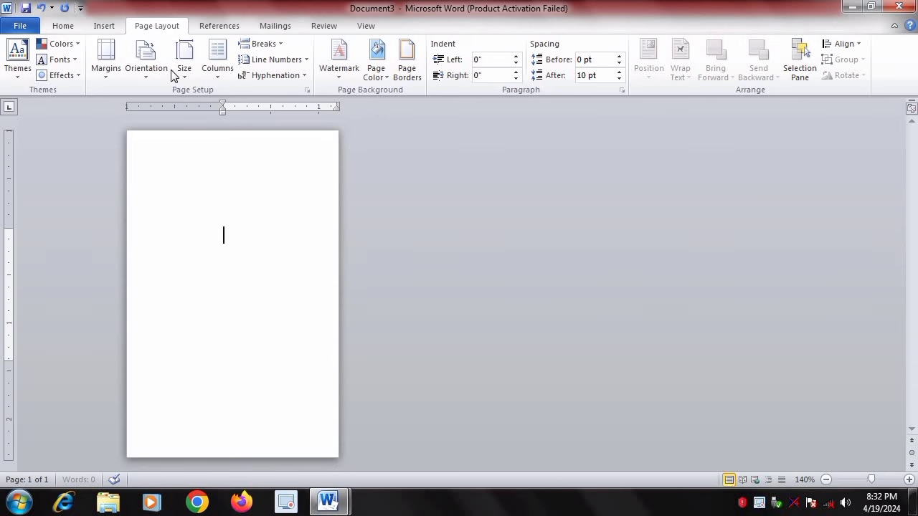
- Set custom margins to 0, accepting Word's fix that leaves a 0.16-inch top margin
click(102, 77)
click(150, 399)
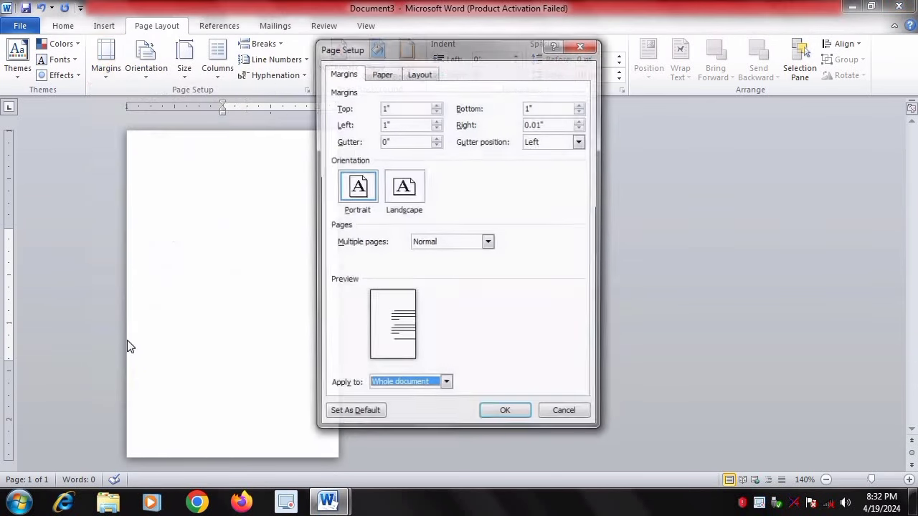
click(407, 109)
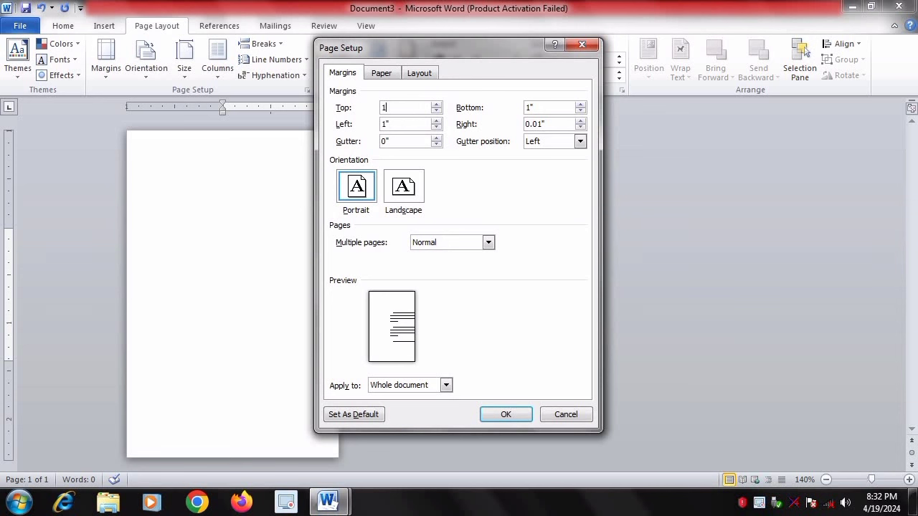
text(0)
click(535, 109)
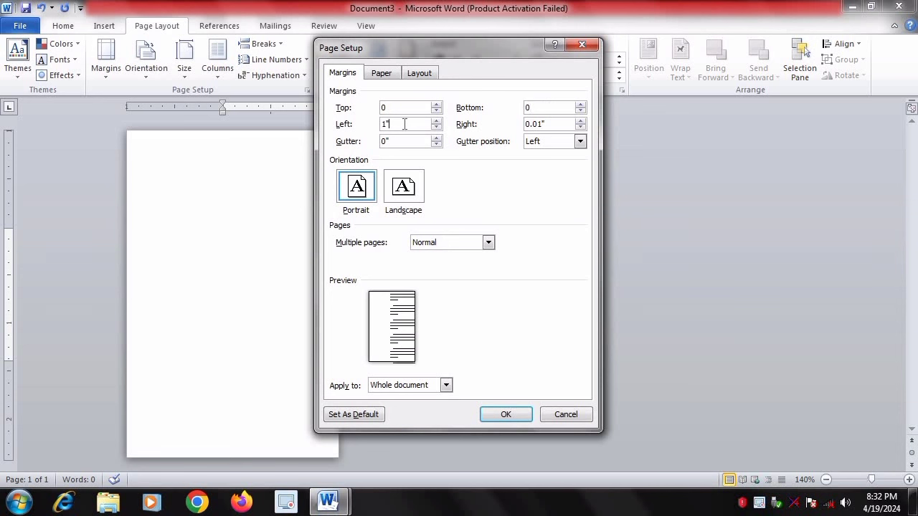
text(0)
click(555, 124)
key(BackSpace)
text(0)
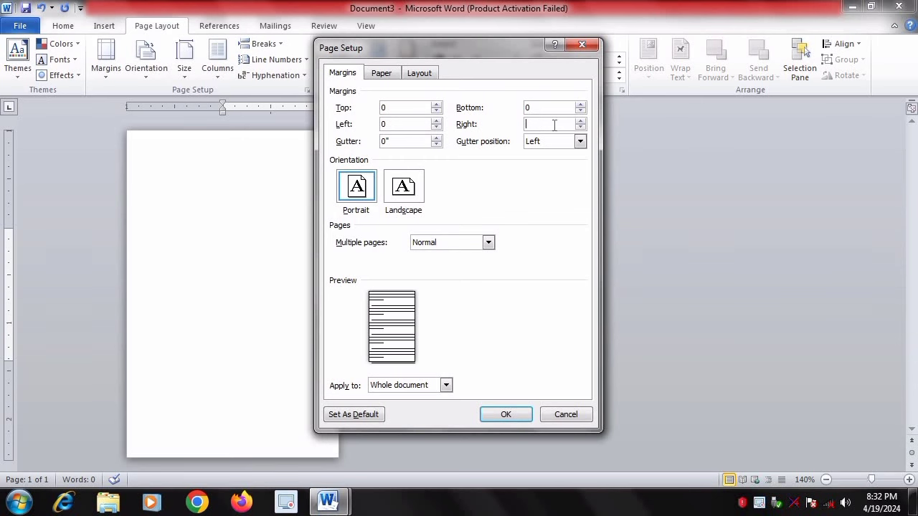
click(506, 415)
click(430, 300)
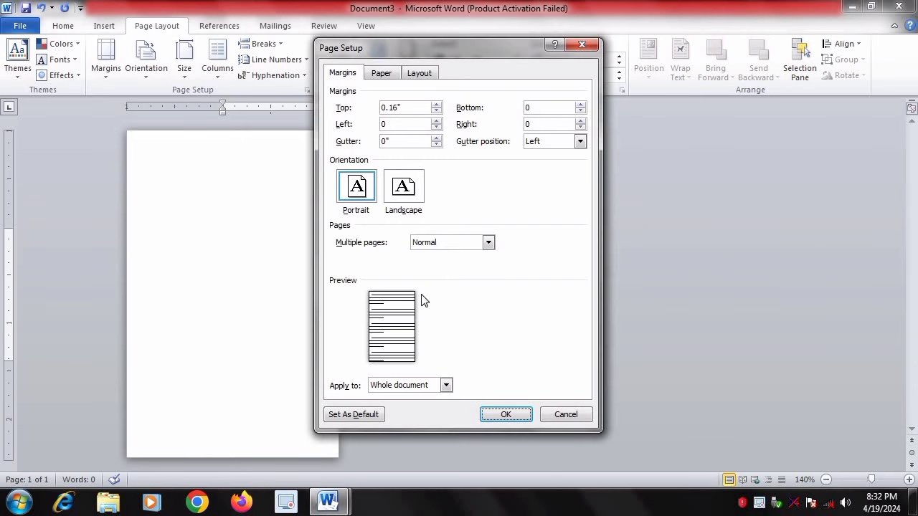
click(509, 414)
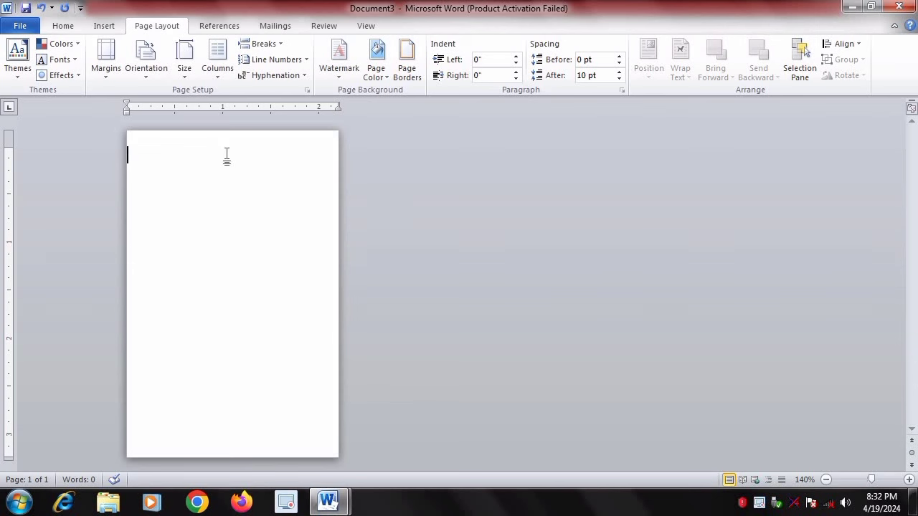
- Draw a rectangle across the top of the card, aligned to the page's left edge
click(103, 28)
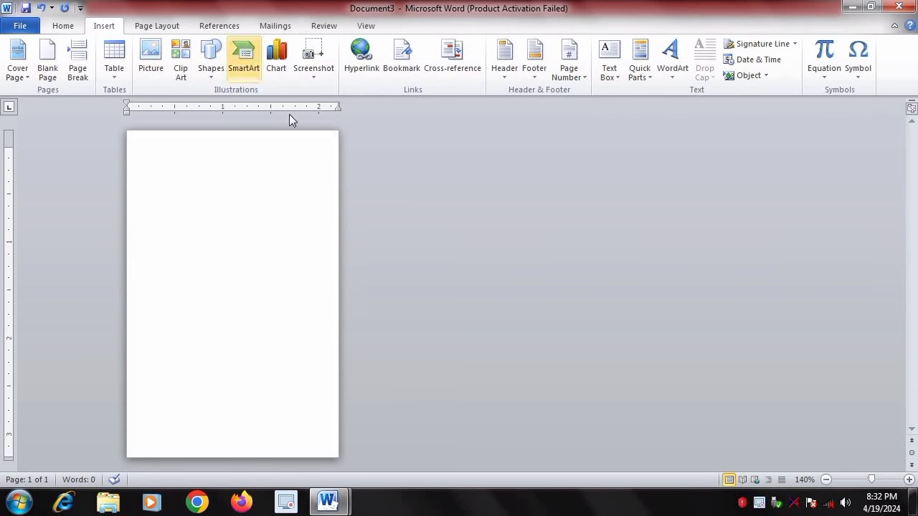
click(213, 65)
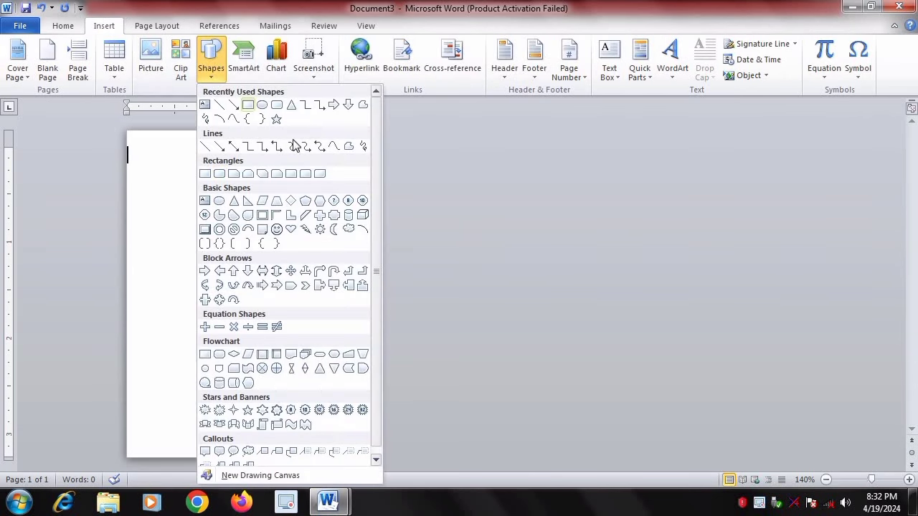
click(245, 107)
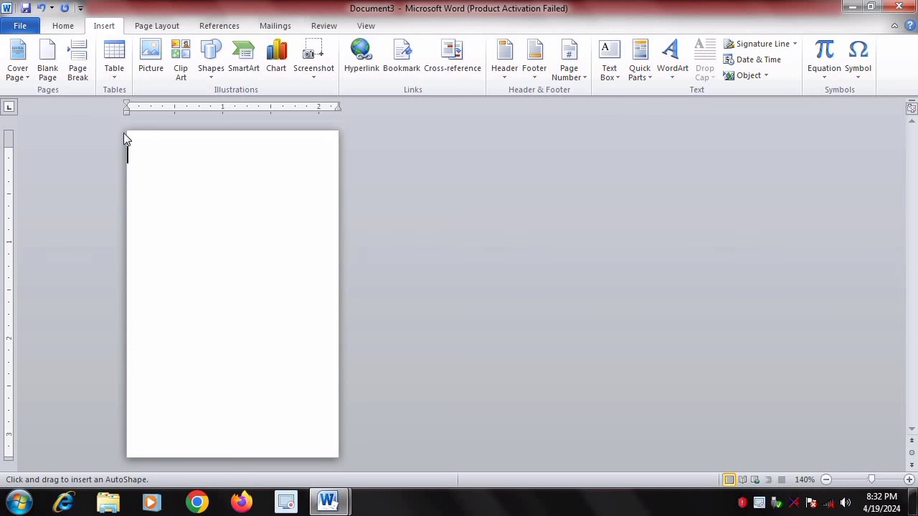
key(Escape)
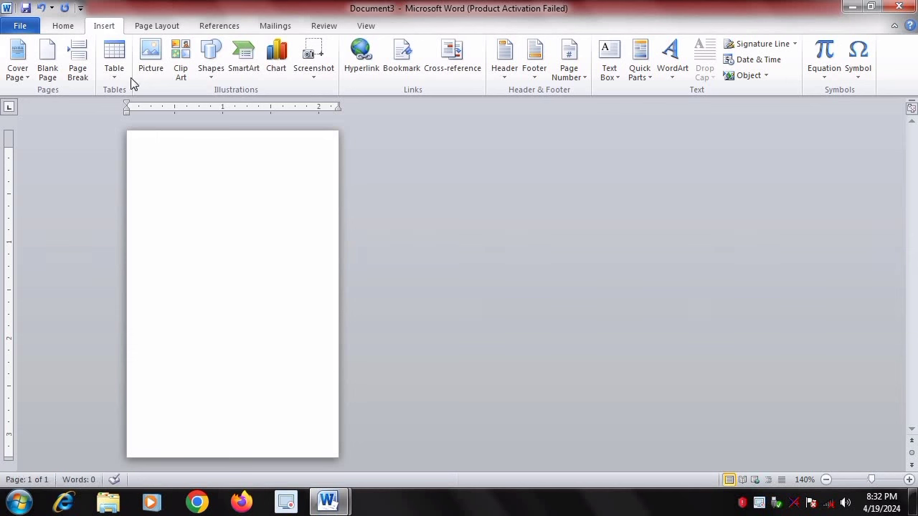
click(210, 59)
click(248, 105)
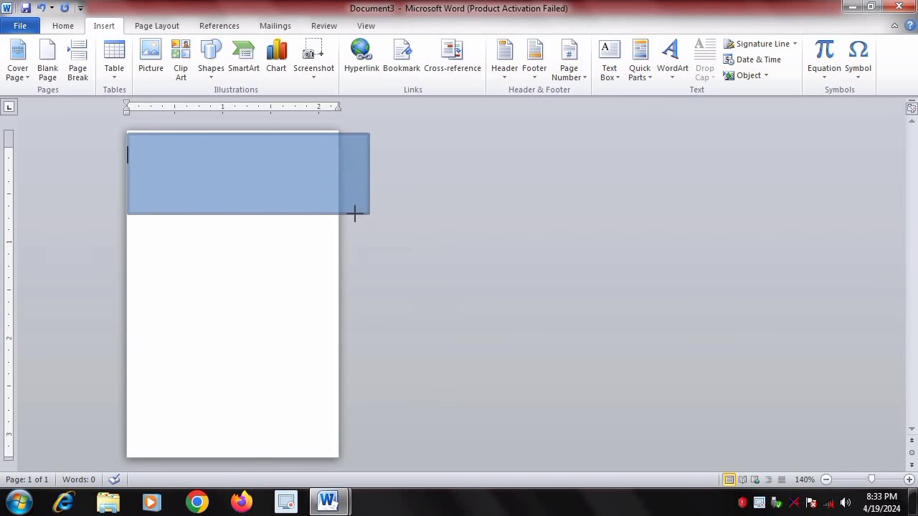
drag(128, 133, 355, 215)
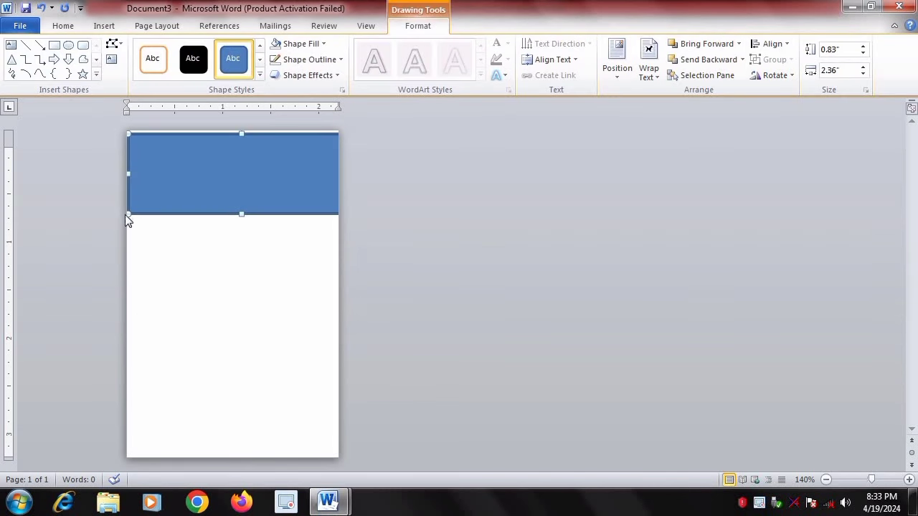
drag(127, 214, 153, 204)
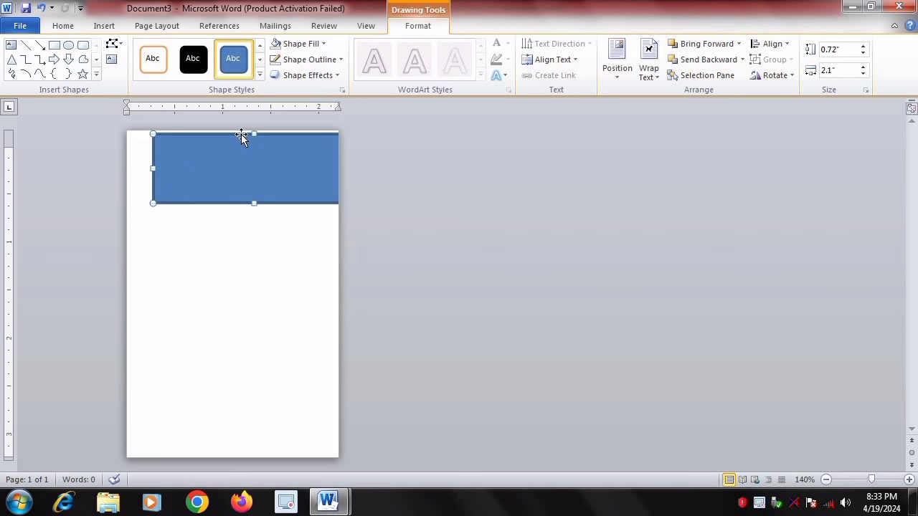
drag(242, 136, 217, 136)
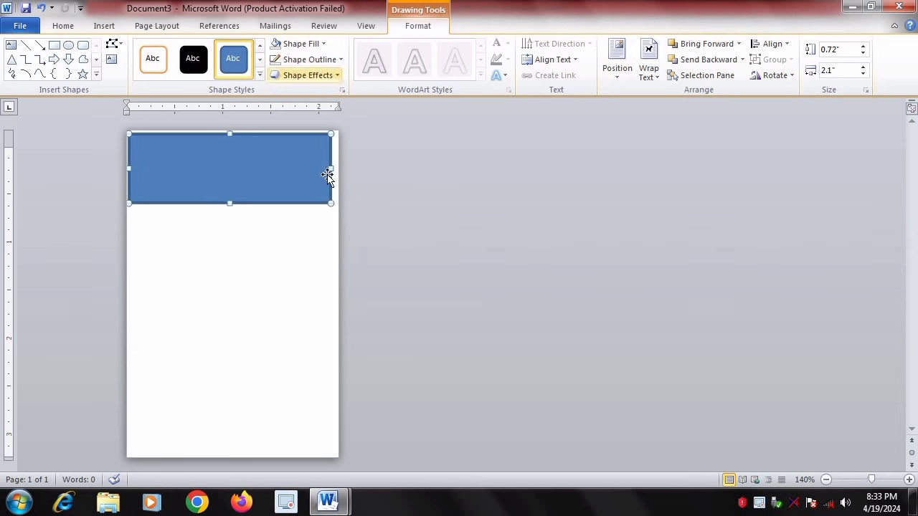
- Remove the rectangle's outline and fill it with dark navy blue
click(321, 61)
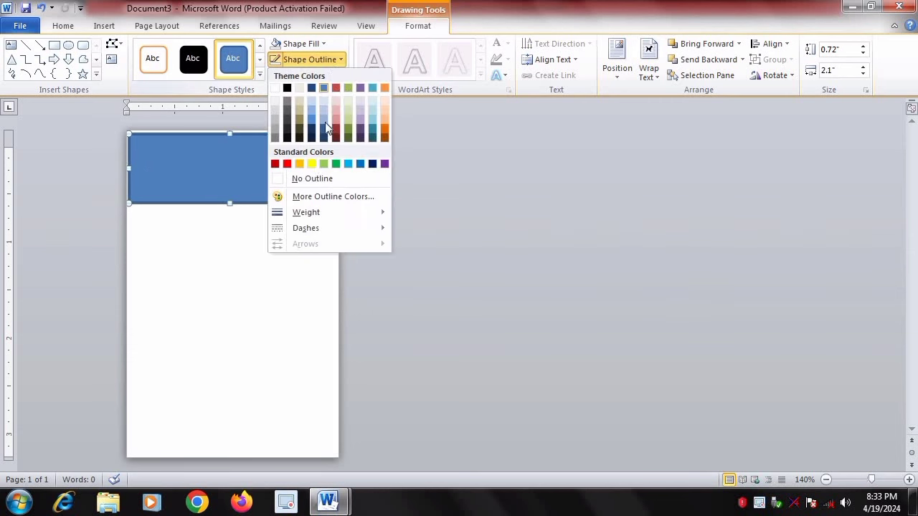
click(308, 178)
click(323, 44)
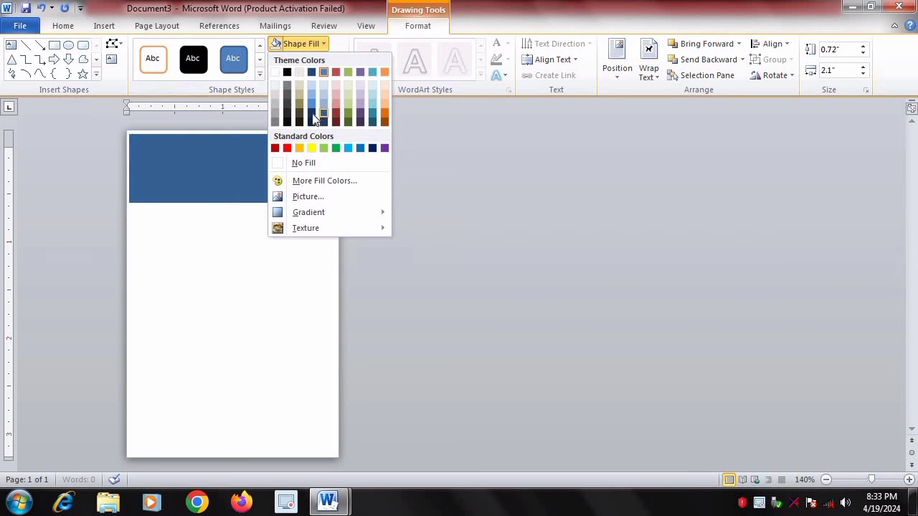
click(312, 120)
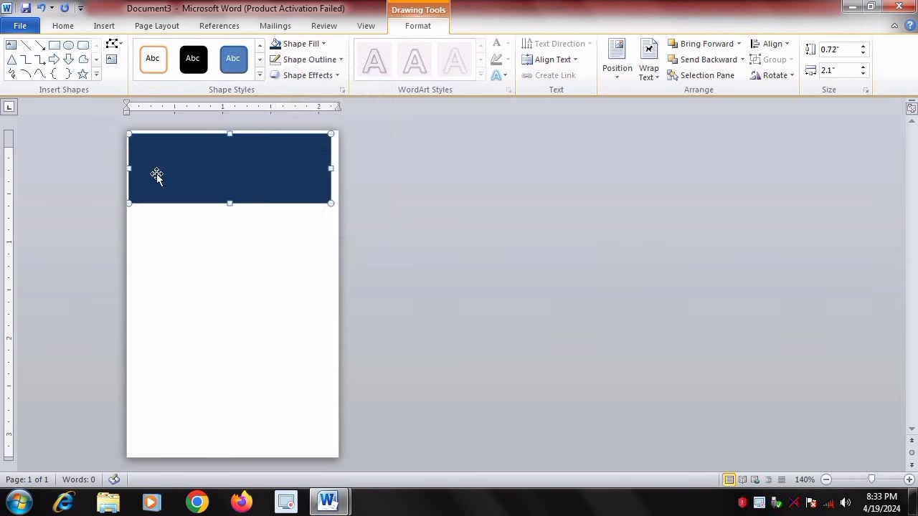
- Use Edit Points to bend the header's bottom edge into a wave
click(117, 47)
click(148, 81)
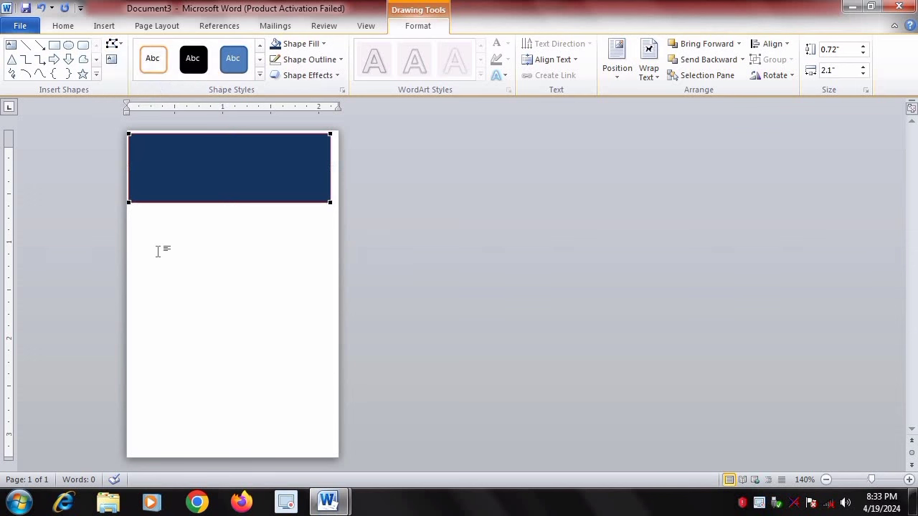
click(128, 202)
drag(197, 201, 186, 149)
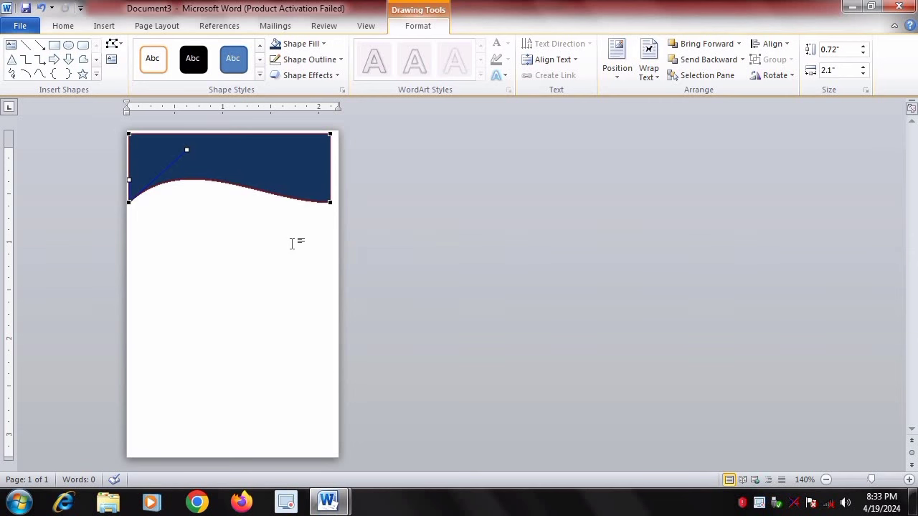
click(227, 256)
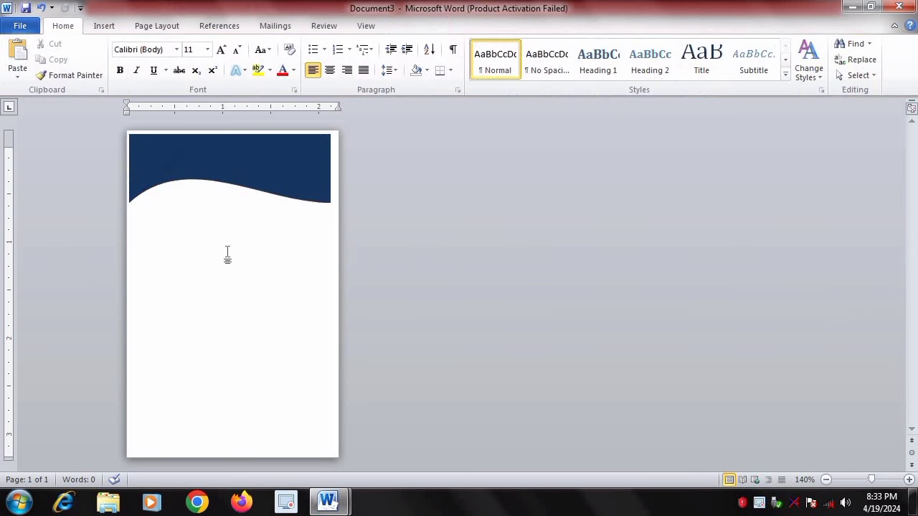
- Stretch the wave header to the page's top, left and right edges (0.78 × 2.19 in)
click(327, 204)
drag(331, 204, 341, 205)
drag(129, 133, 127, 127)
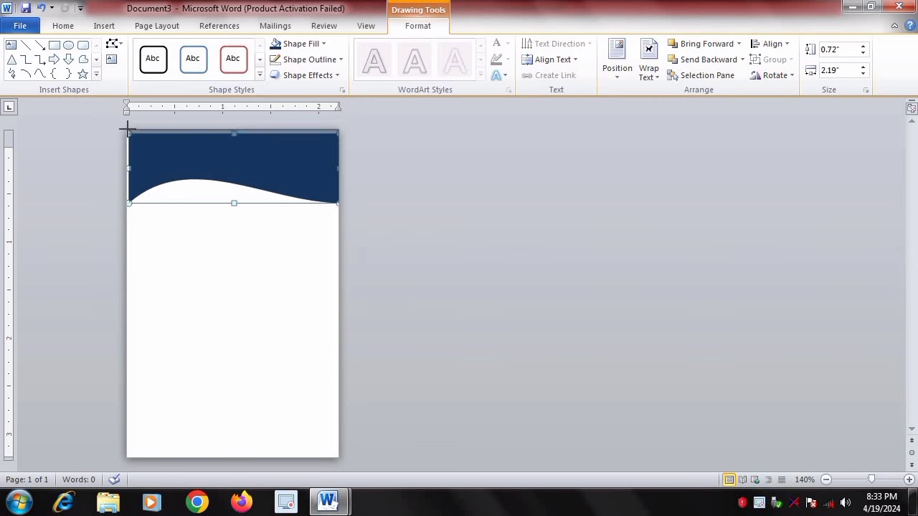
drag(127, 166, 121, 166)
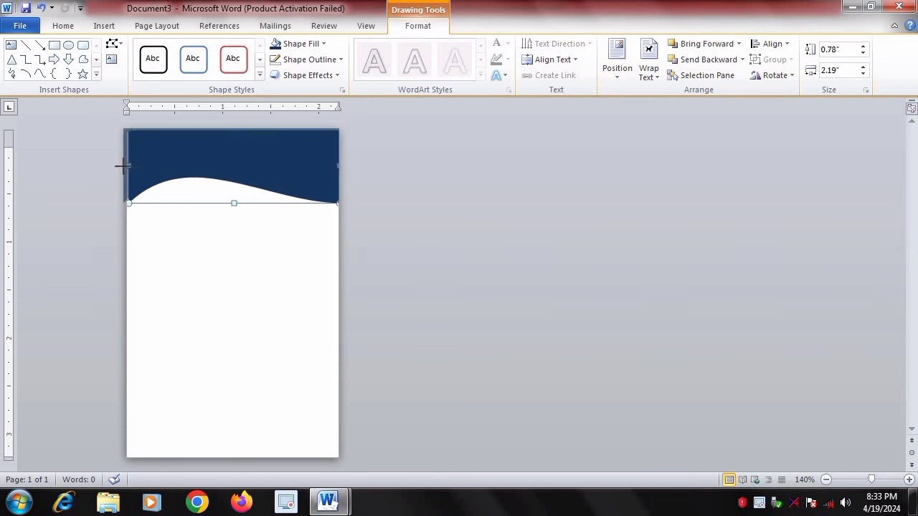
click(211, 283)
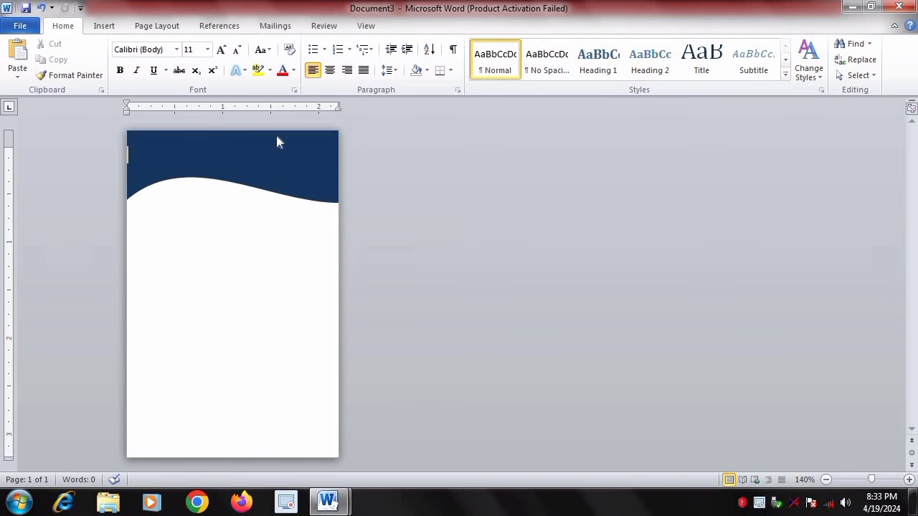
- Draw a 0.69-inch oval circle over the header wave and fill it white
click(108, 27)
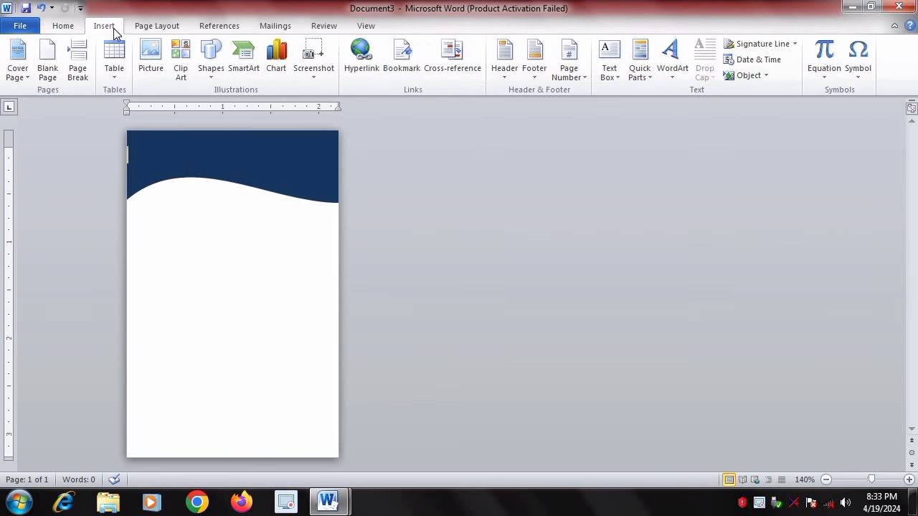
click(218, 68)
click(259, 100)
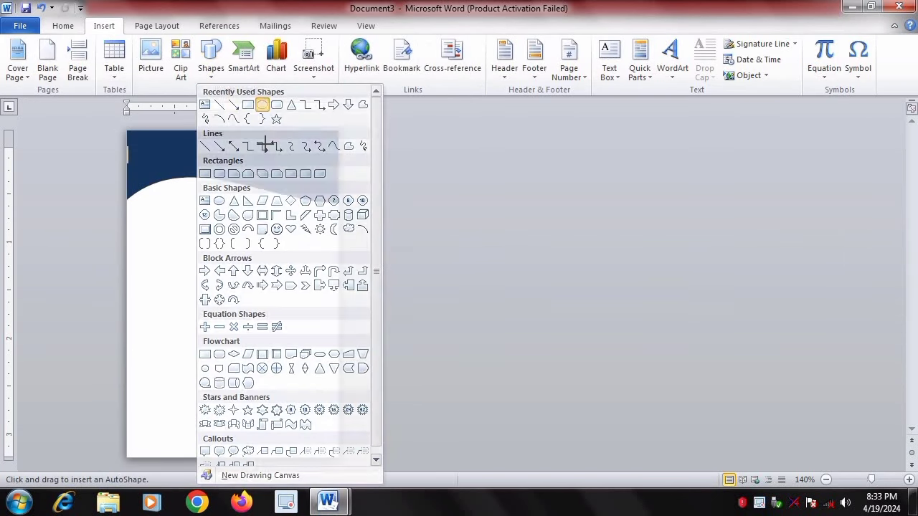
mouse_move(157, 153)
mouse_down()
mouse_move(206, 237)
mouse_move(231, 226)
mouse_move(226, 220)
mouse_up()
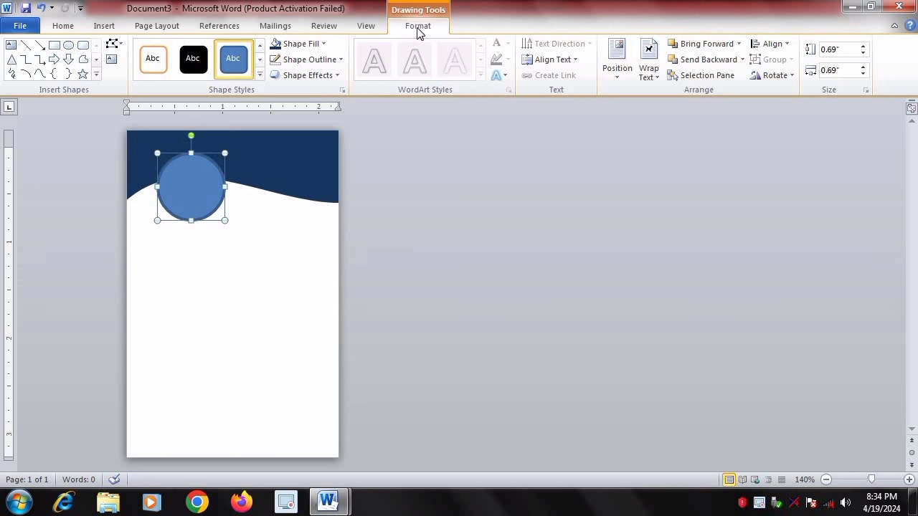
click(324, 44)
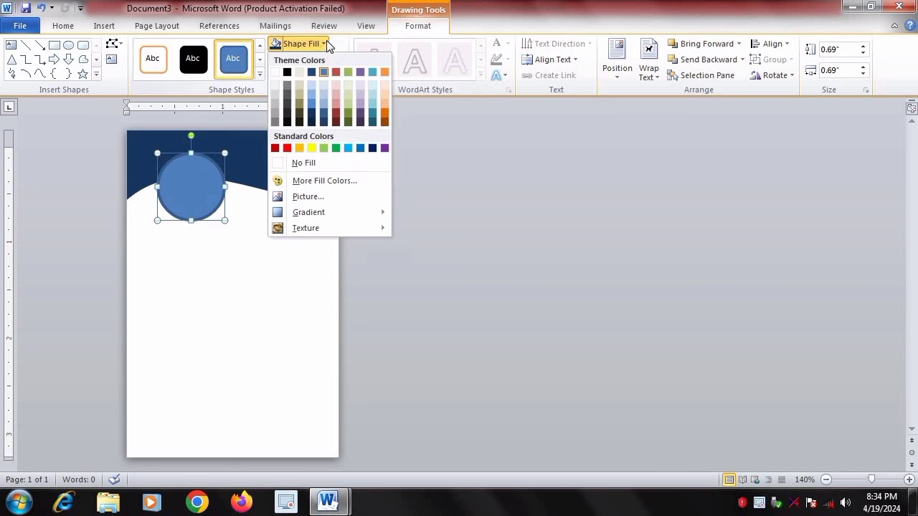
click(279, 75)
click(318, 337)
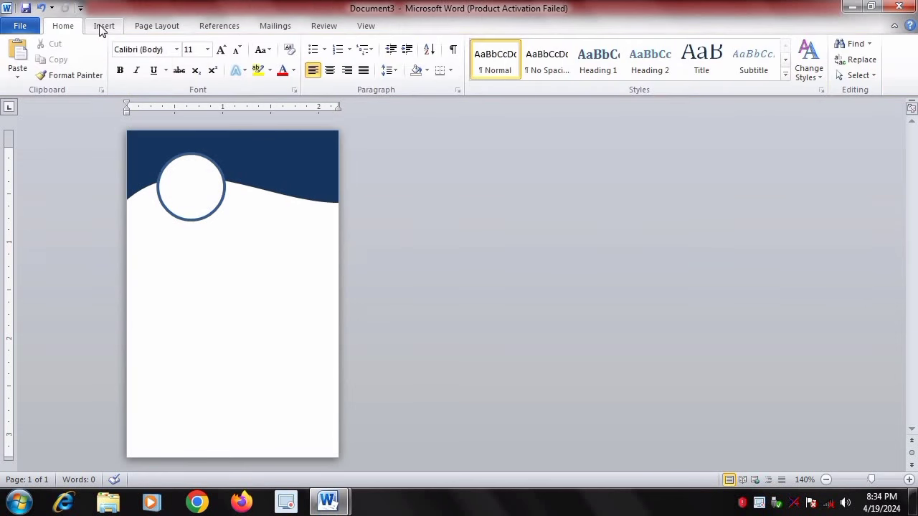
click(103, 26)
- Insert the logo_2_jig-removebg-preview picture from the Desktop
click(148, 72)
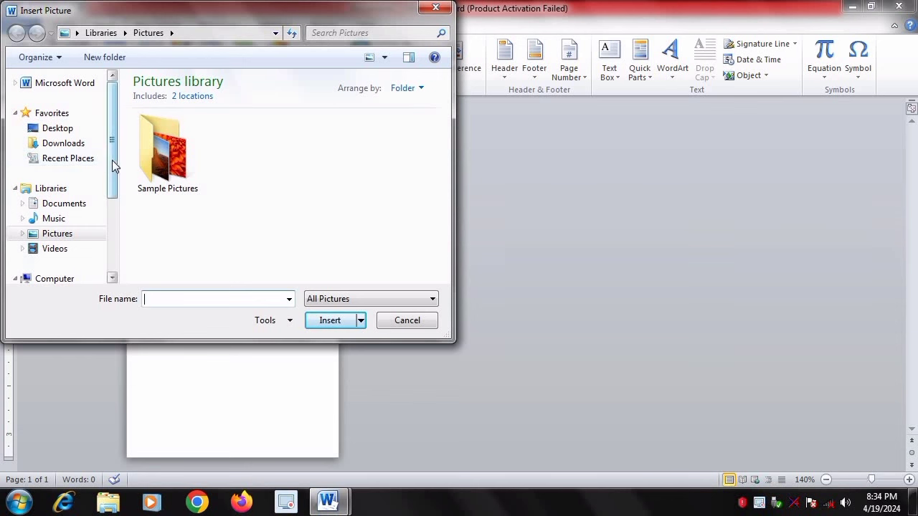
scroll(113, 165, down, 1)
click(57, 106)
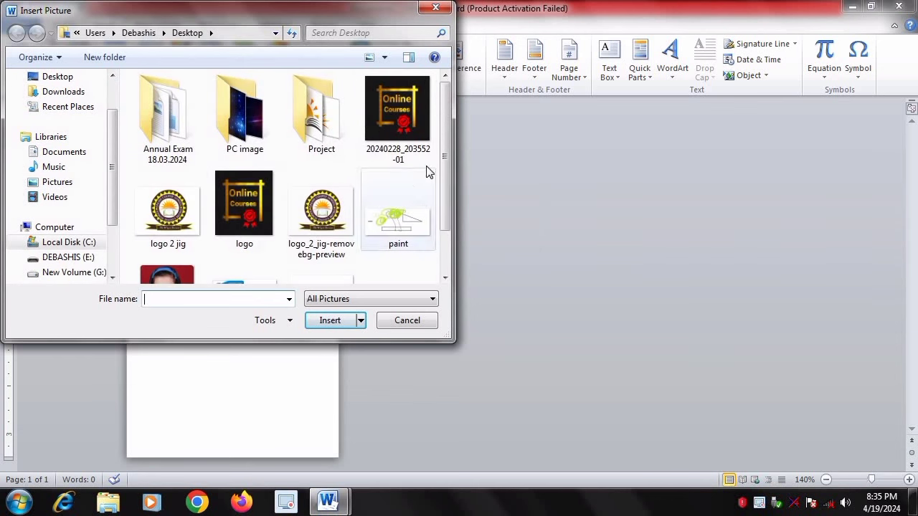
scroll(447, 177, down, 1)
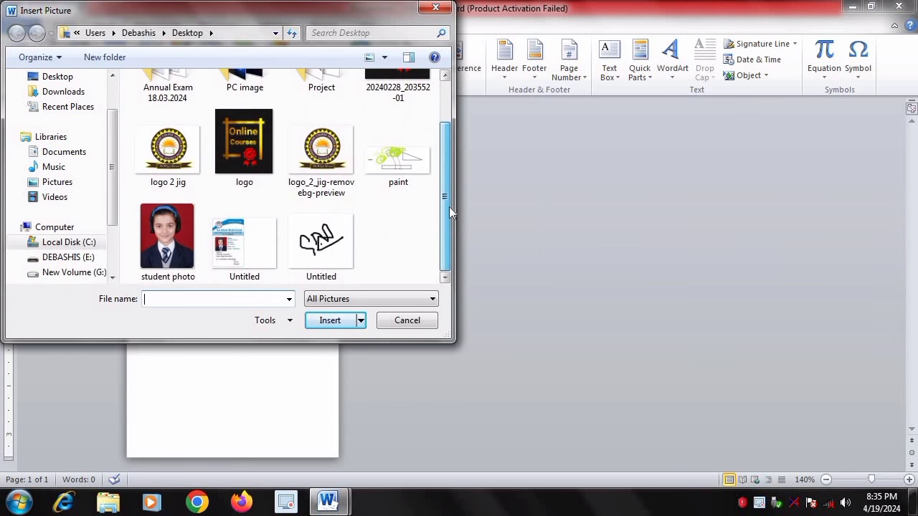
click(336, 154)
click(332, 322)
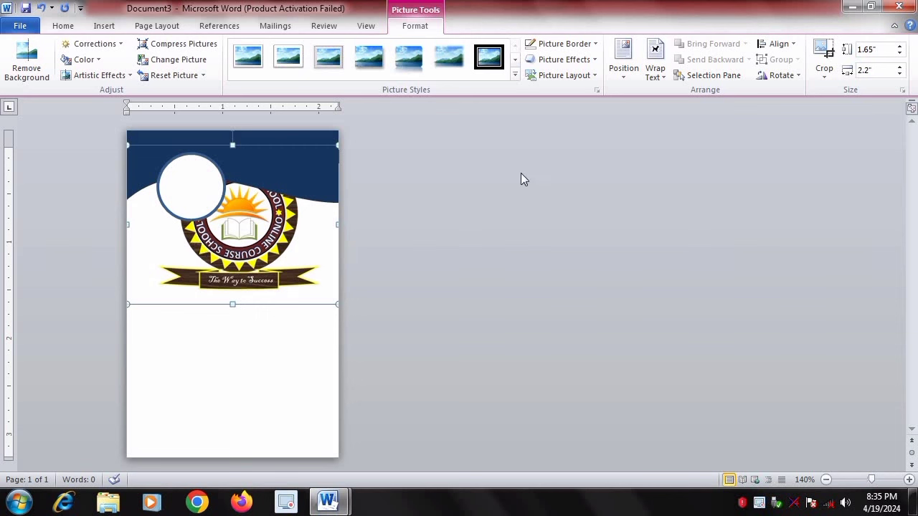
- Float the logo in front of text, resize it to 0.88 × 1.17 in, and place it below the circle
click(671, 76)
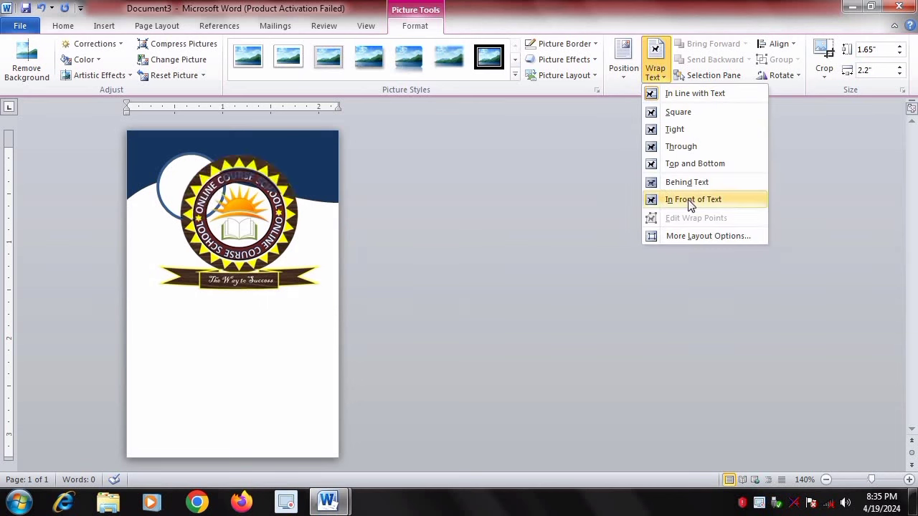
click(670, 204)
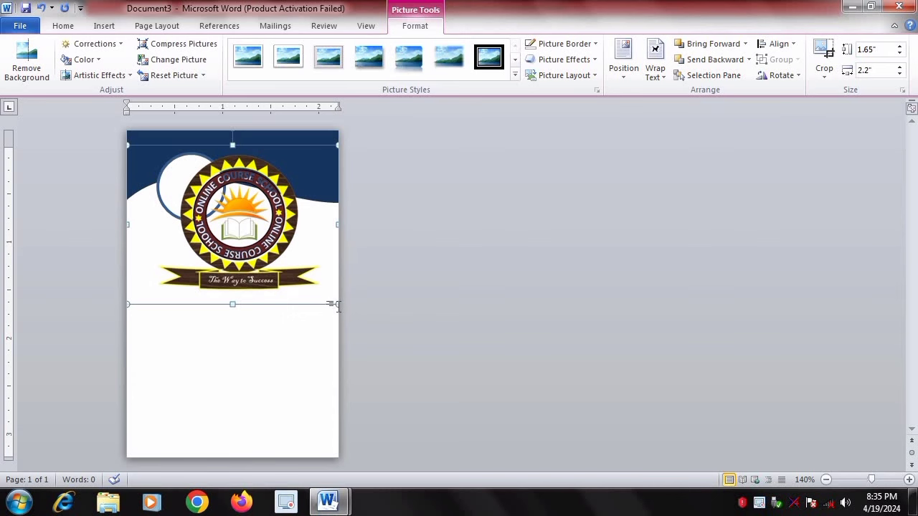
mouse_move(335, 306)
mouse_down()
mouse_move(239, 232)
mouse_move(238, 243)
mouse_up()
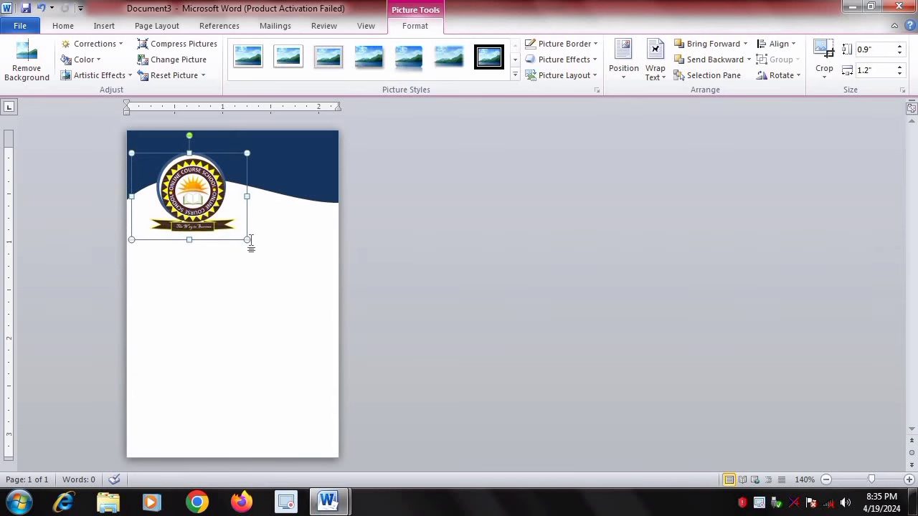
drag(248, 239, 240, 233)
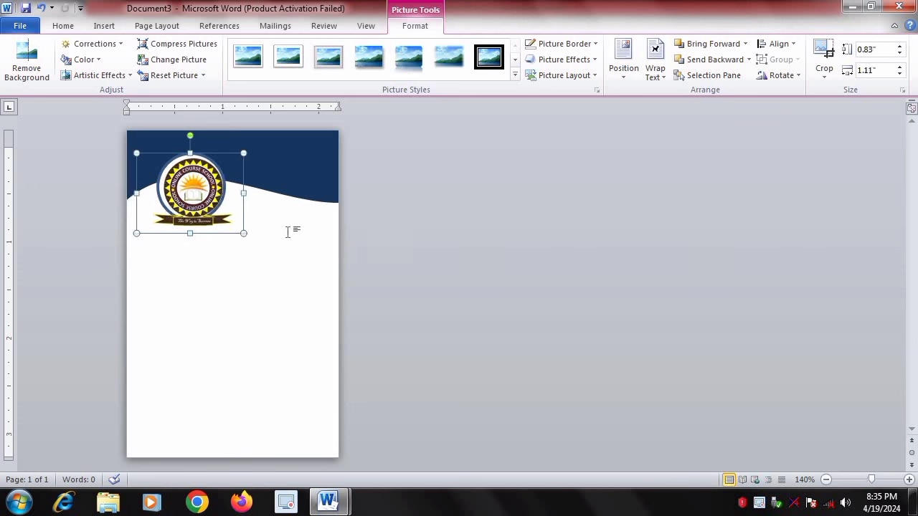
key(ctrl+z)
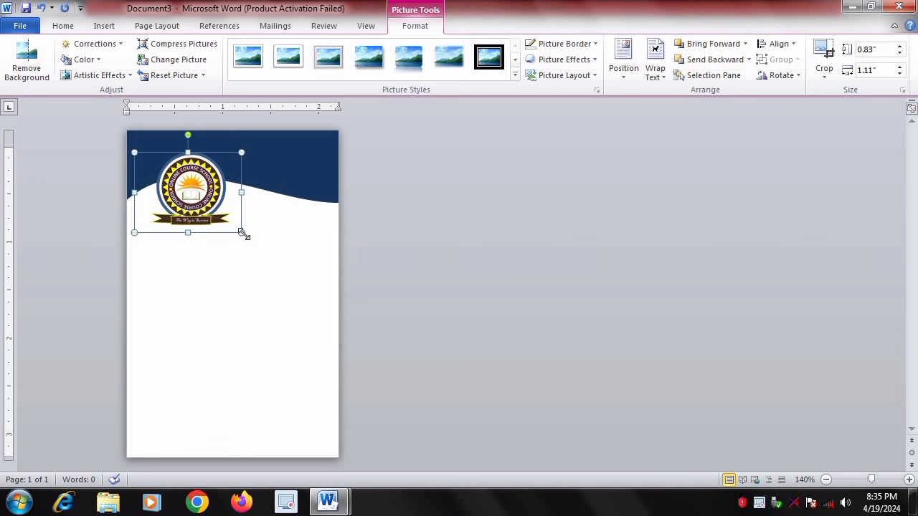
drag(242, 234, 249, 238)
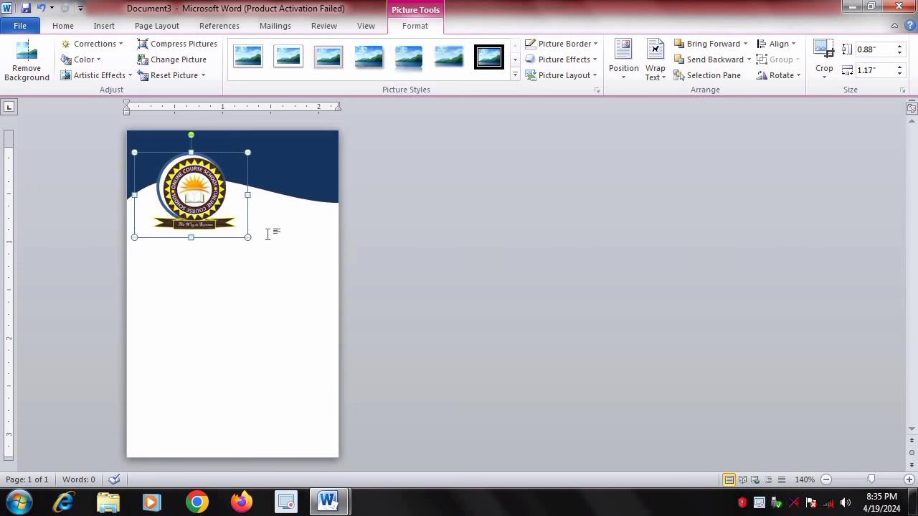
key(ctrl+z)
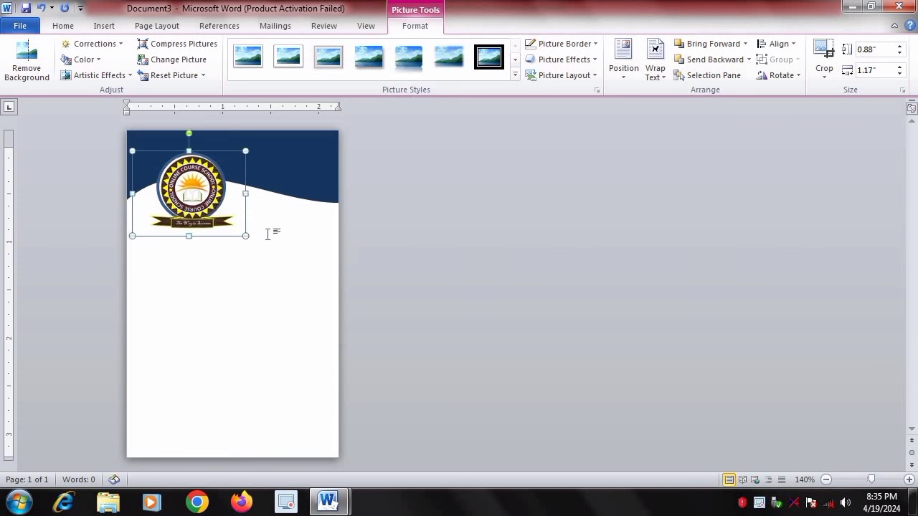
key(ctrl+z)
key(ctrl+z)
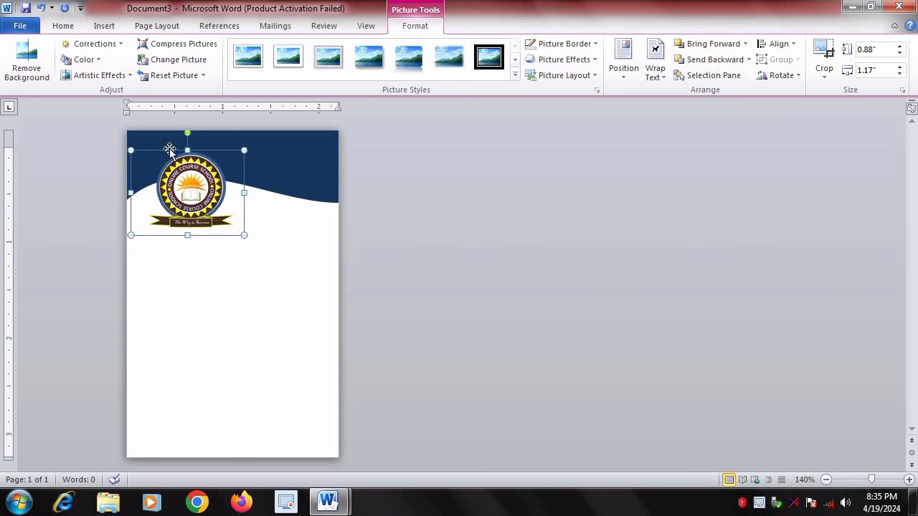
drag(180, 150, 208, 247)
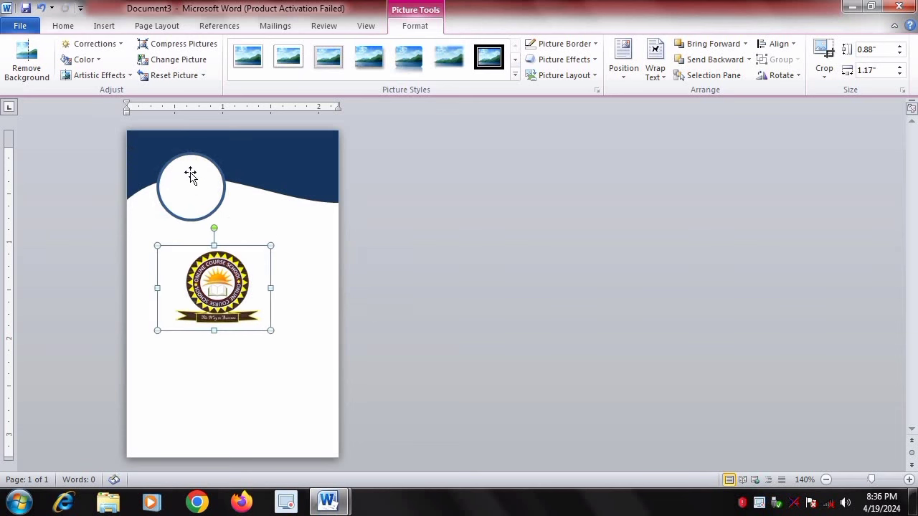
- Remove the outline from the white circle
click(190, 153)
click(197, 214)
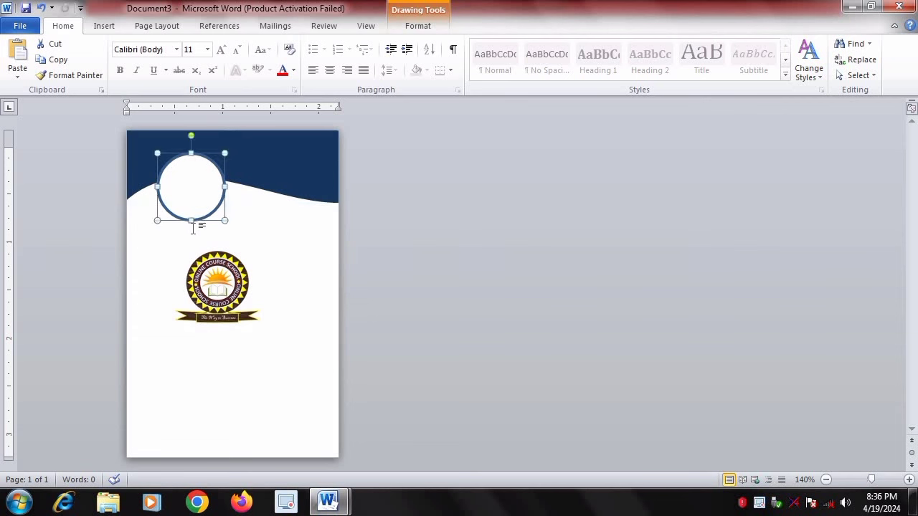
click(407, 30)
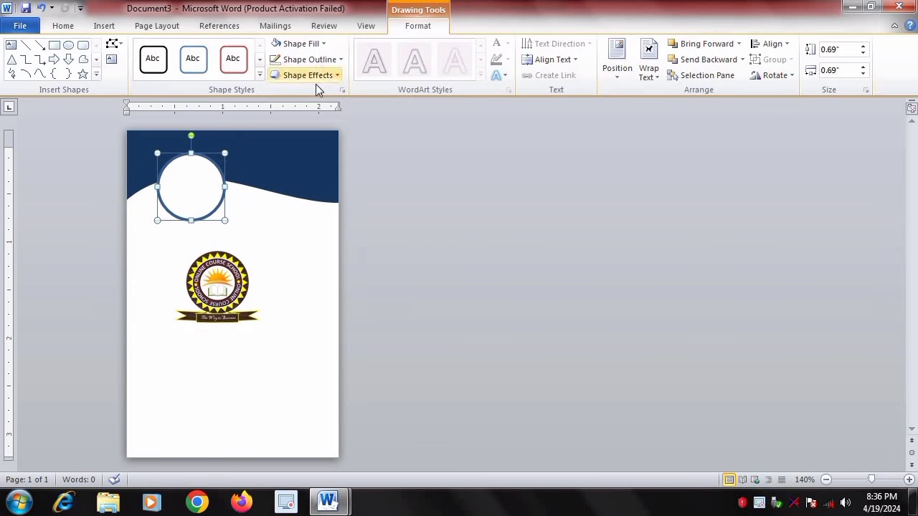
click(337, 60)
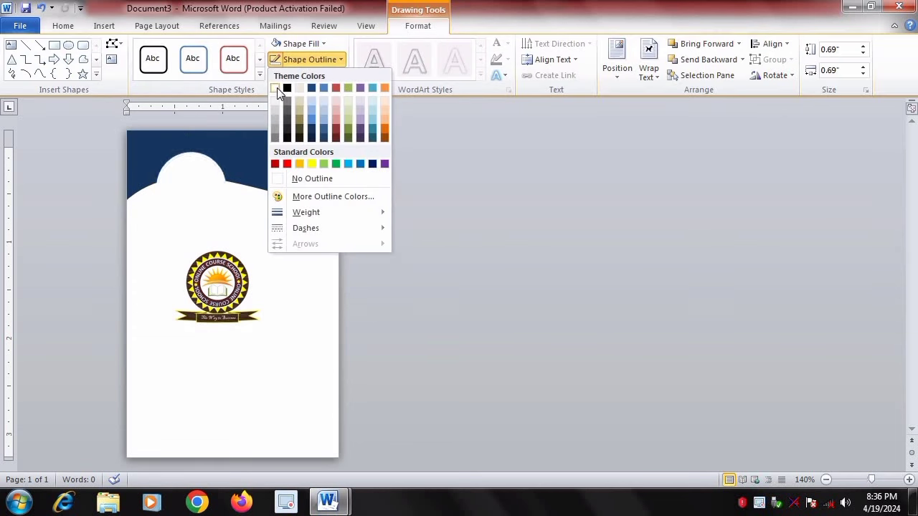
click(304, 179)
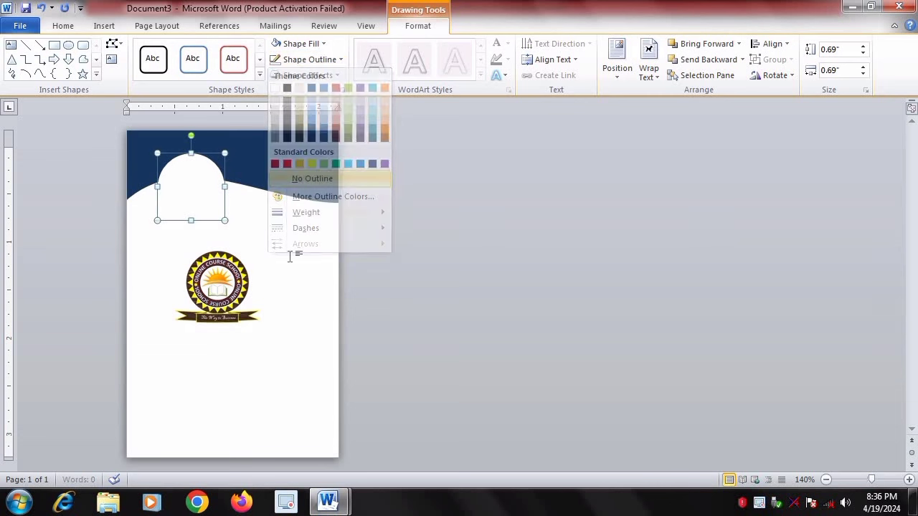
- Move the school logo up onto the circle on the navy header
drag(212, 283, 190, 185)
click(136, 323)
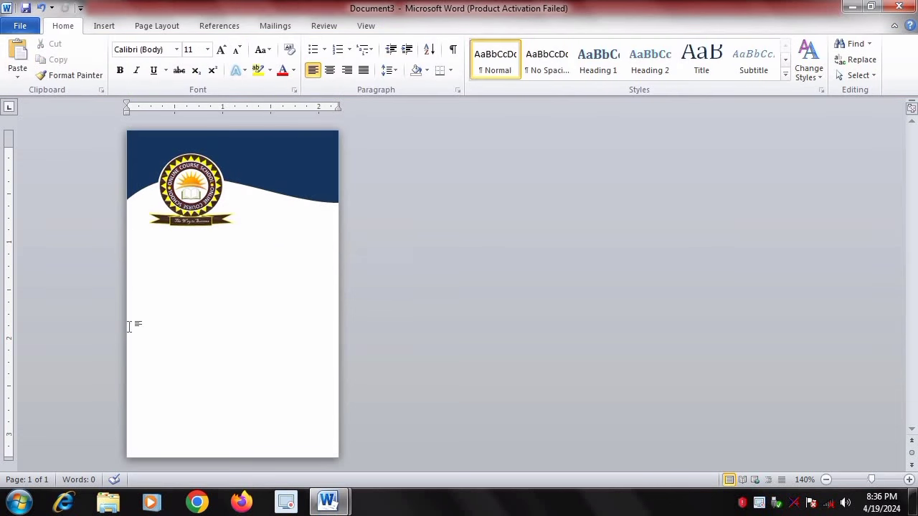
click(192, 183)
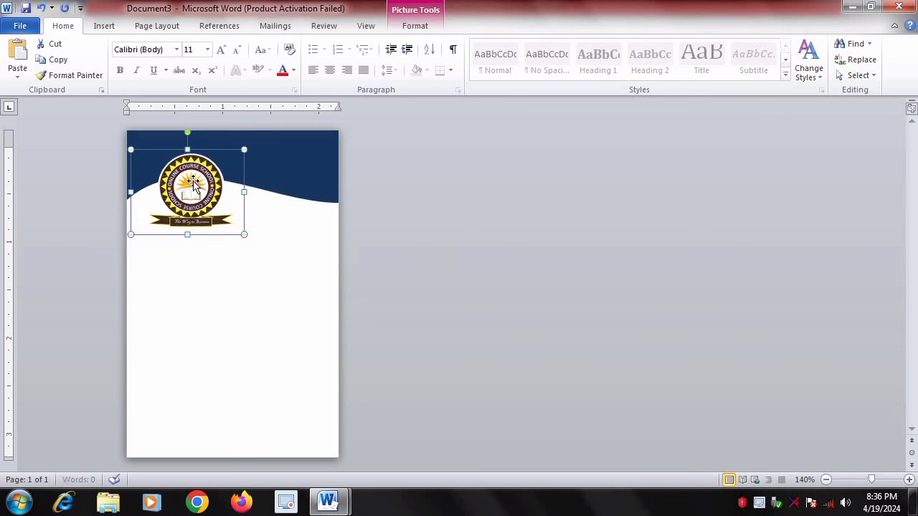
click(276, 359)
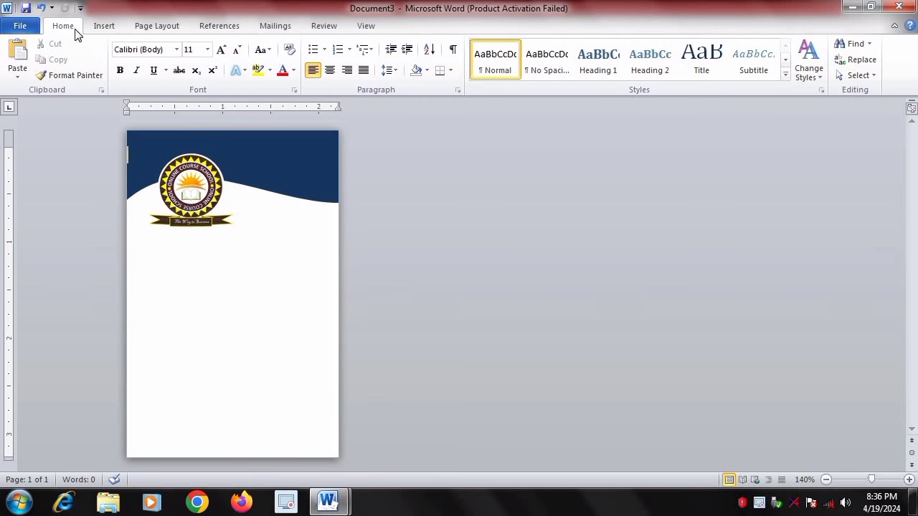
- Draw a text box on the header to the right of the logo
click(104, 27)
click(211, 59)
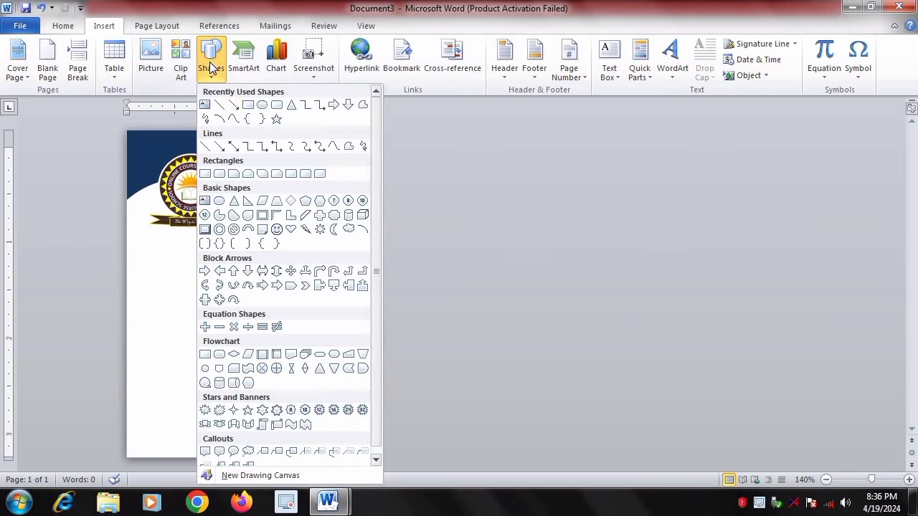
click(208, 107)
drag(208, 143, 339, 167)
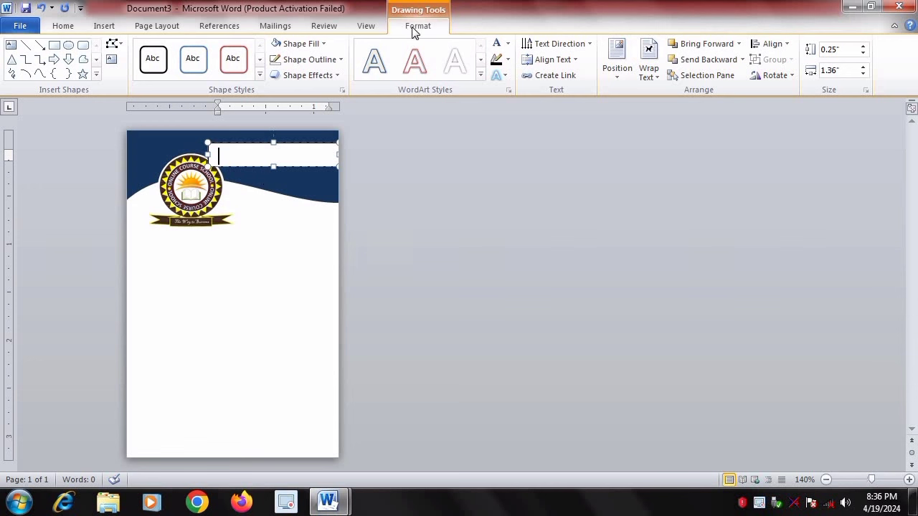
- Give the text box no fill, no outline and white text, and enter IDENTITY CARD
click(323, 44)
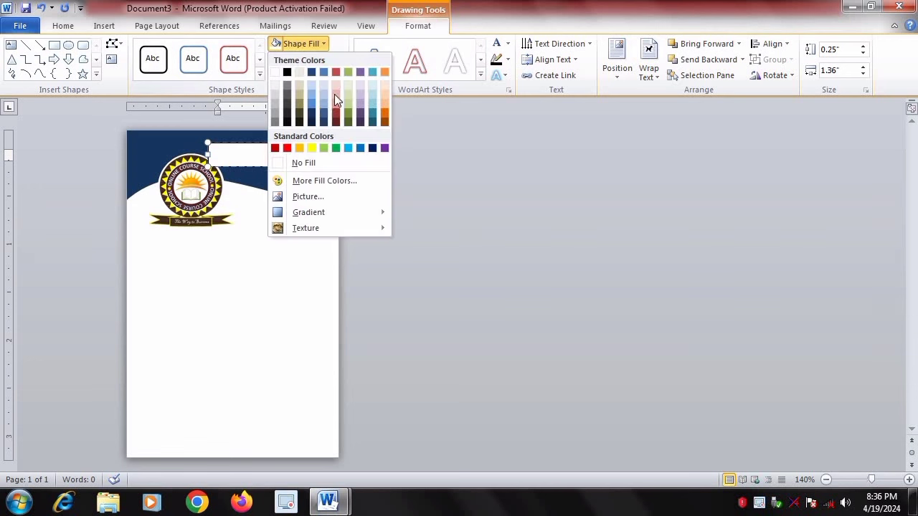
click(301, 164)
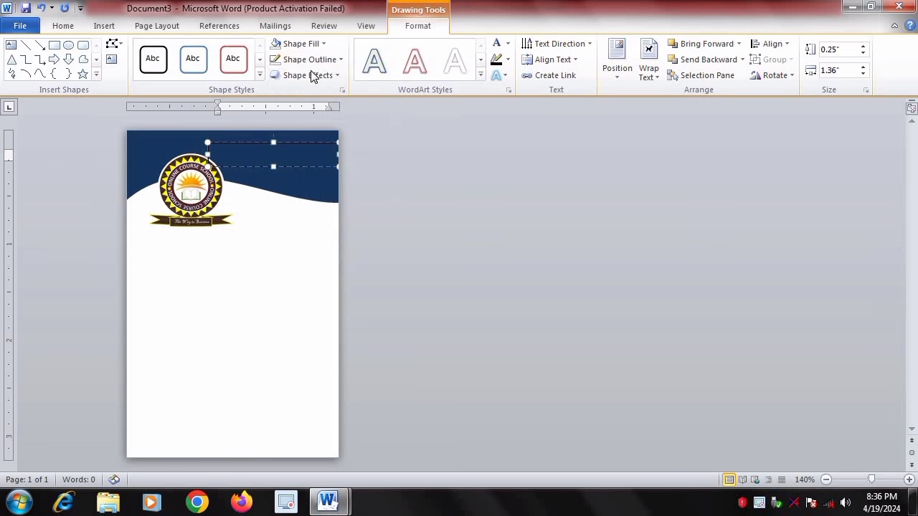
click(334, 74)
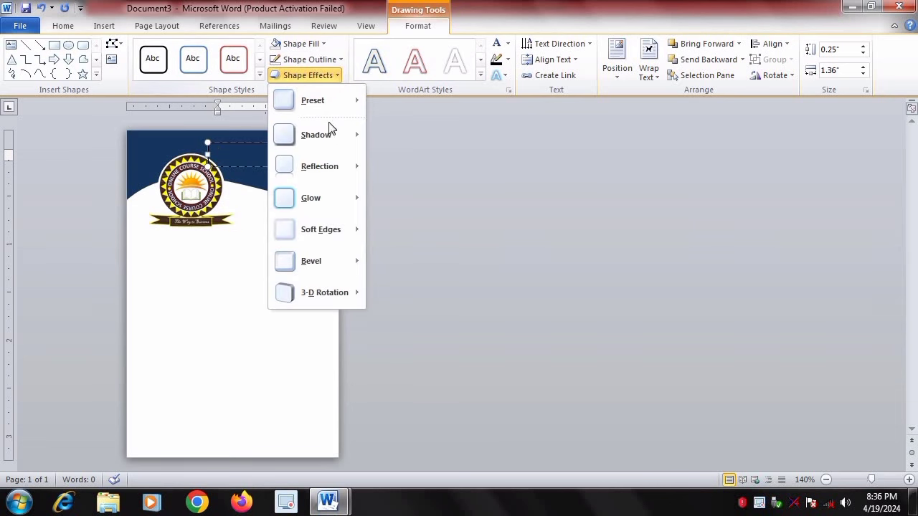
click(335, 61)
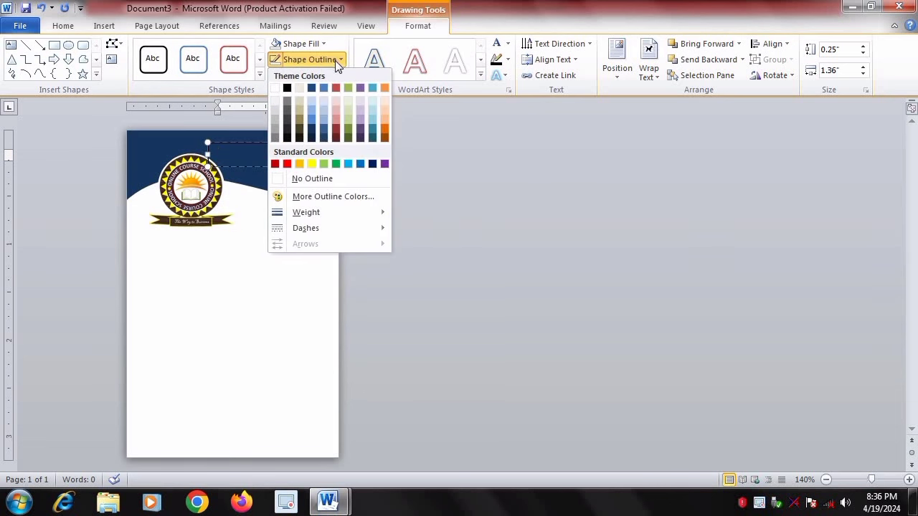
click(310, 179)
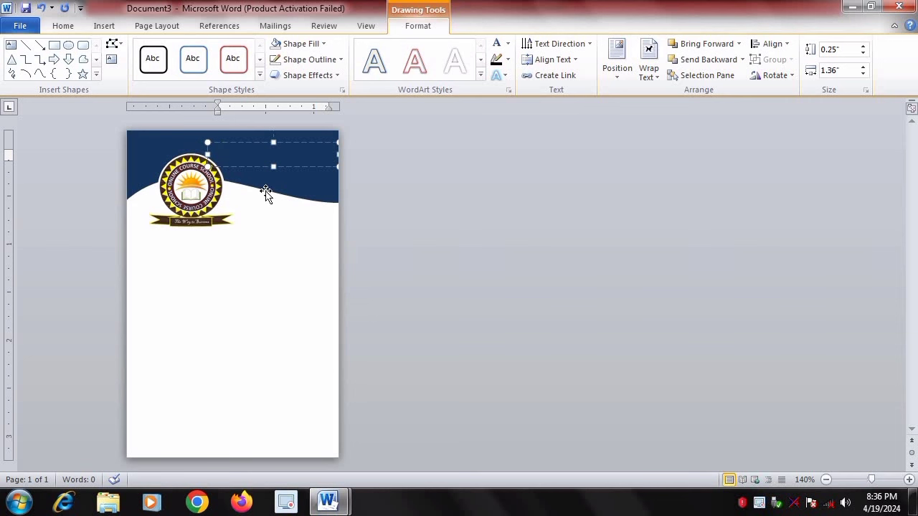
click(507, 45)
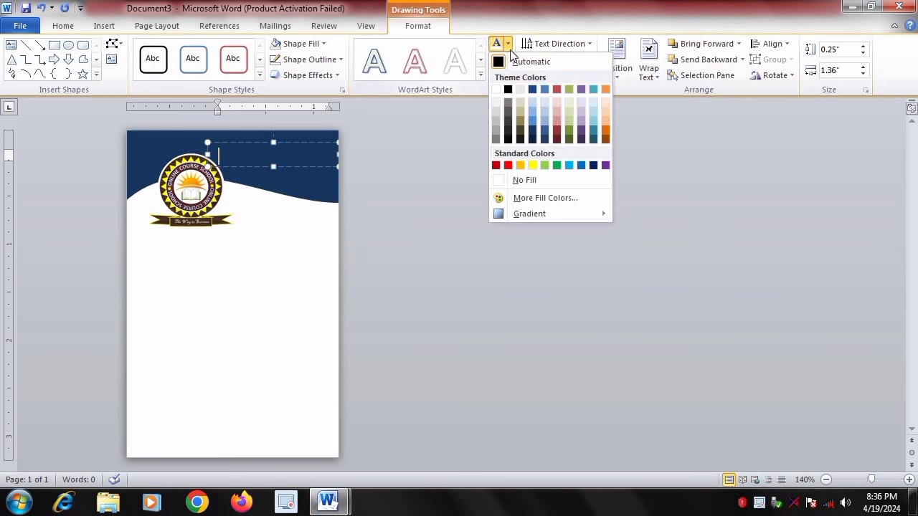
click(496, 90)
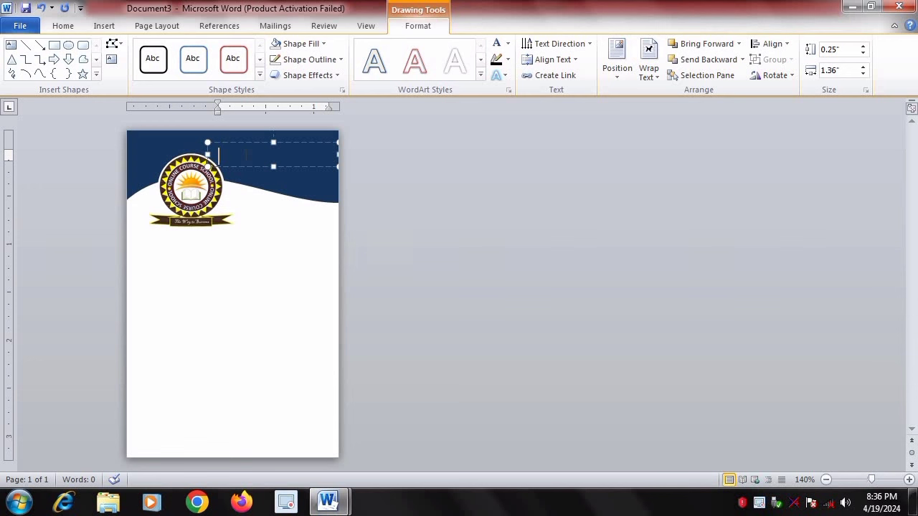
text(IDE)
text(NTI)
text(TY )
text(CARD)
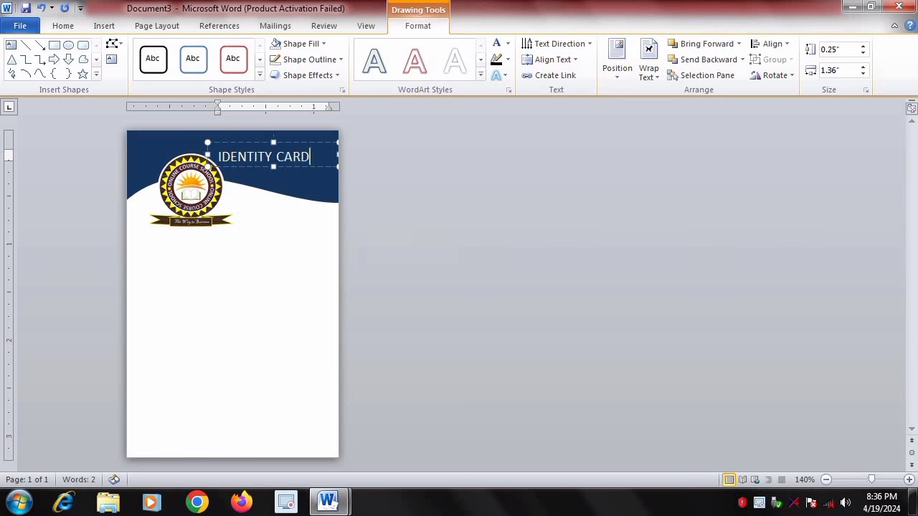
- Make the IDENTITY CARD title bold at 12 pt
key(ctrl+a)
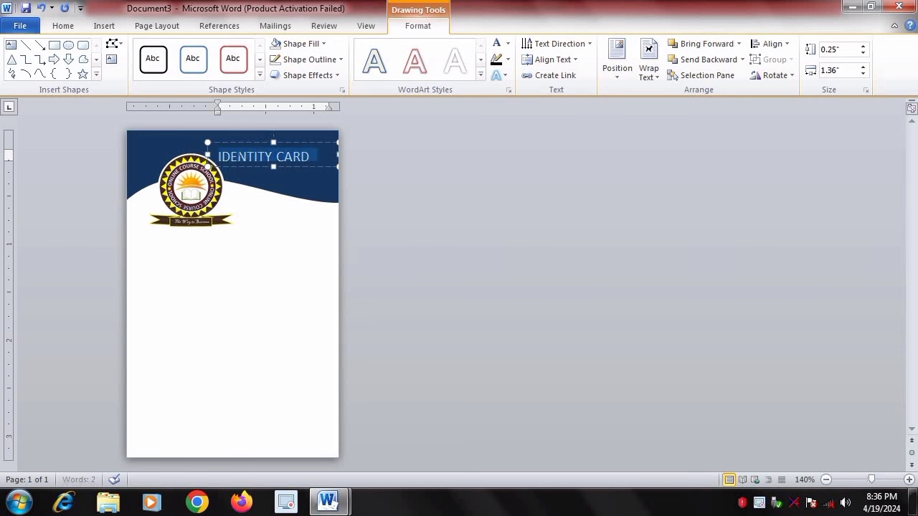
click(65, 27)
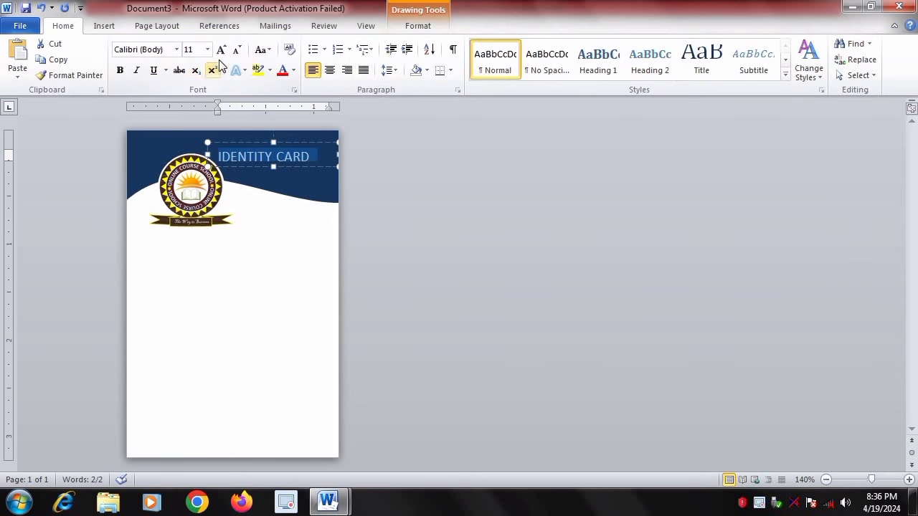
click(120, 70)
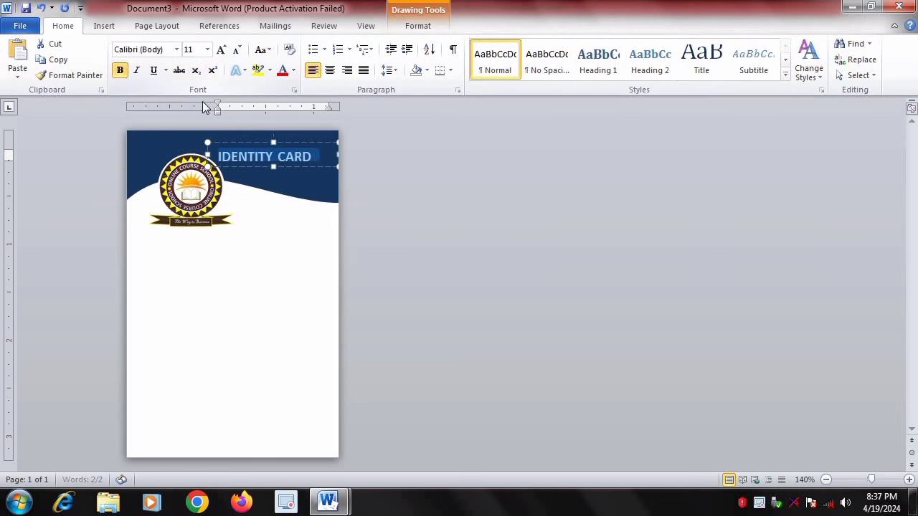
click(222, 50)
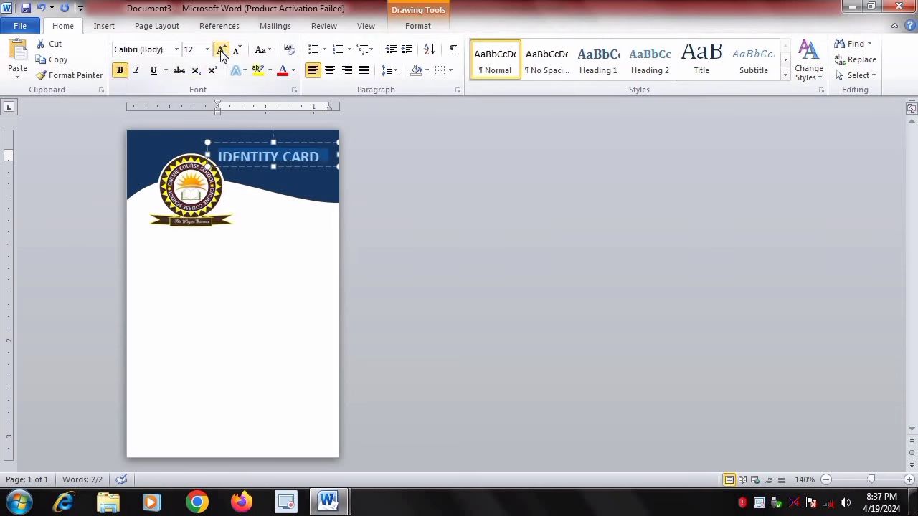
click(274, 168)
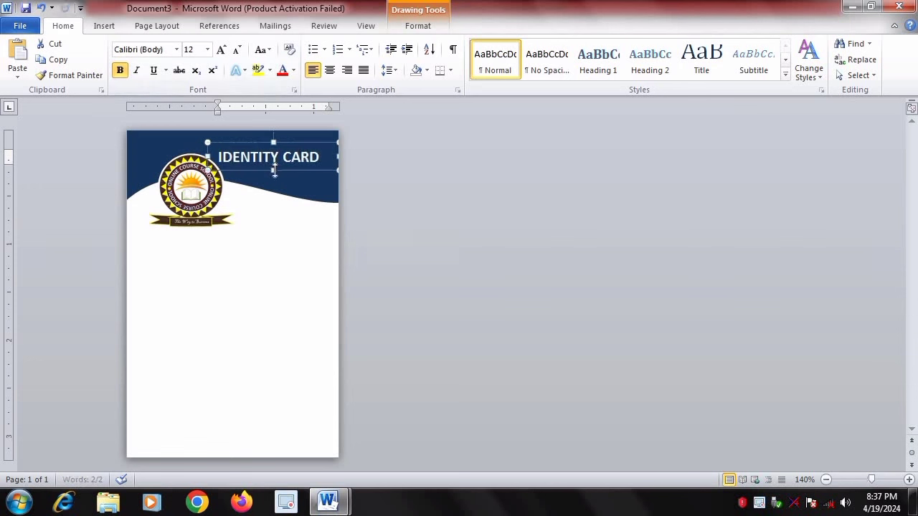
click(223, 51)
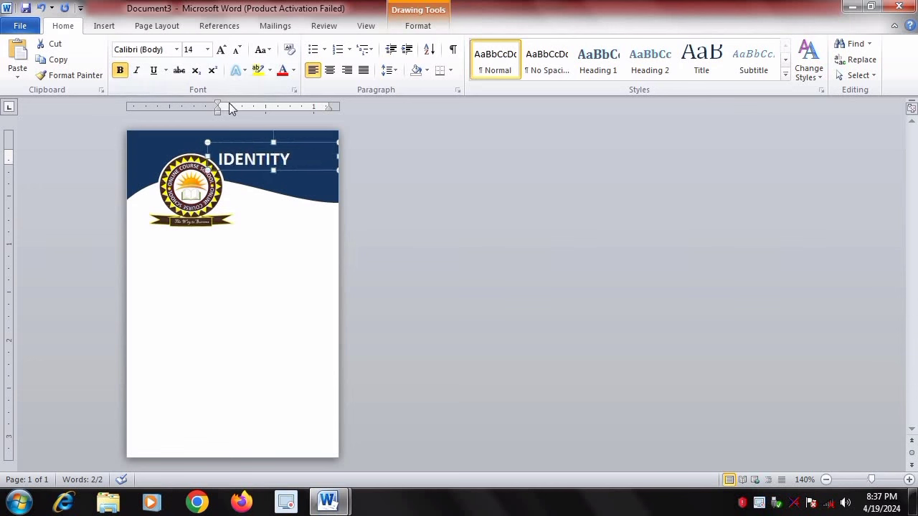
click(237, 49)
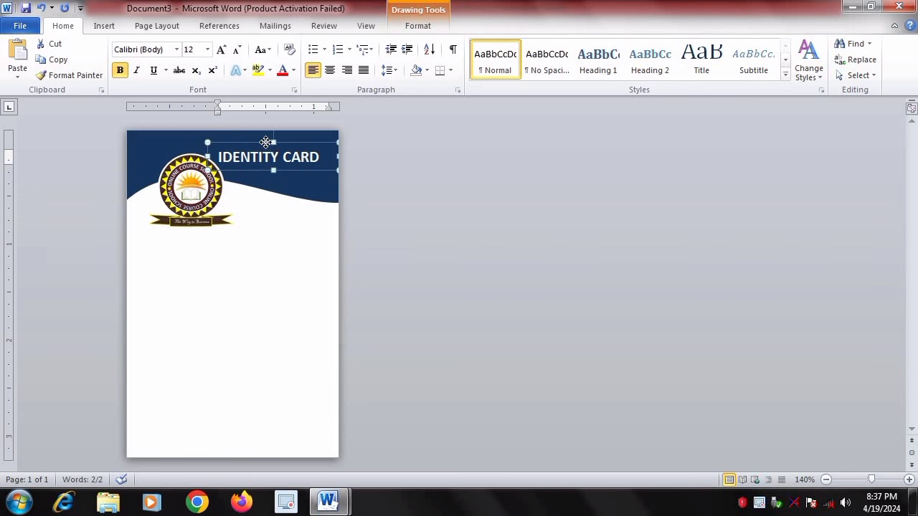
- Nudge the title box into its final spot beside the logo
drag(266, 142, 265, 136)
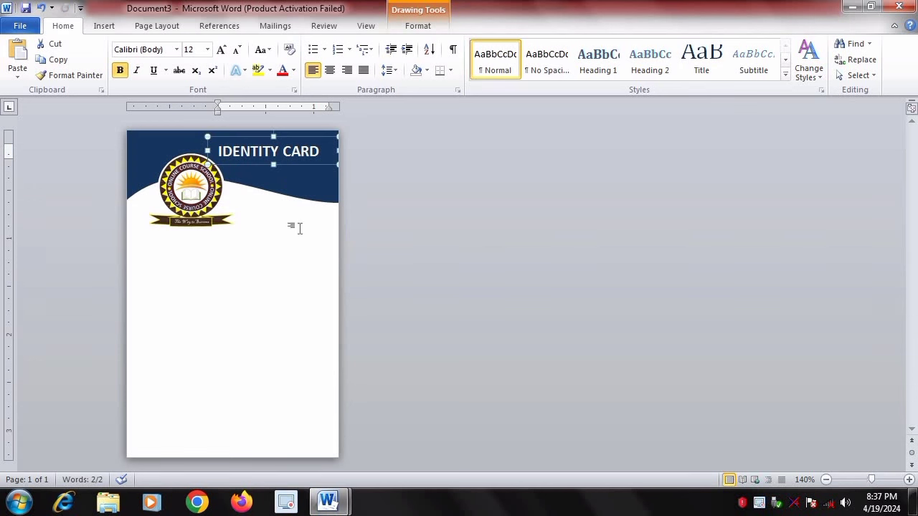
key(ctrl+z)
key(ctrl+z)
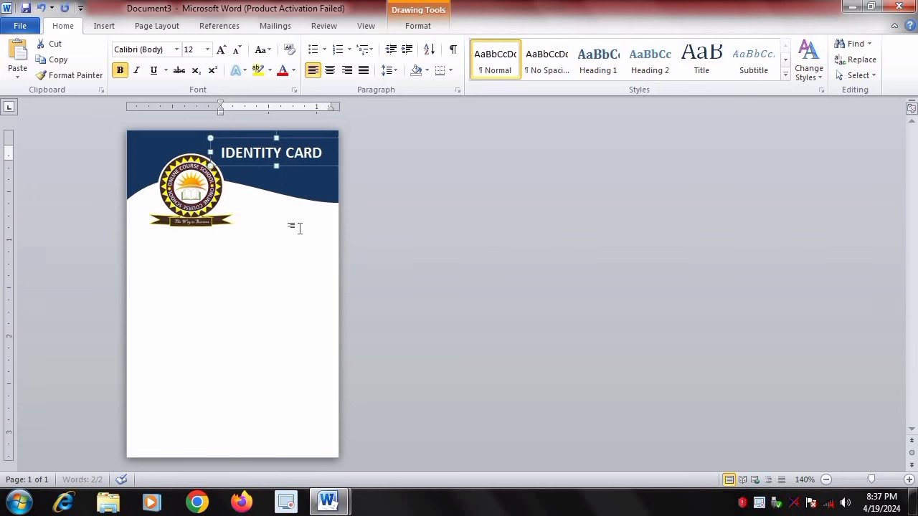
key(Down)
key(Down)
key(Down)
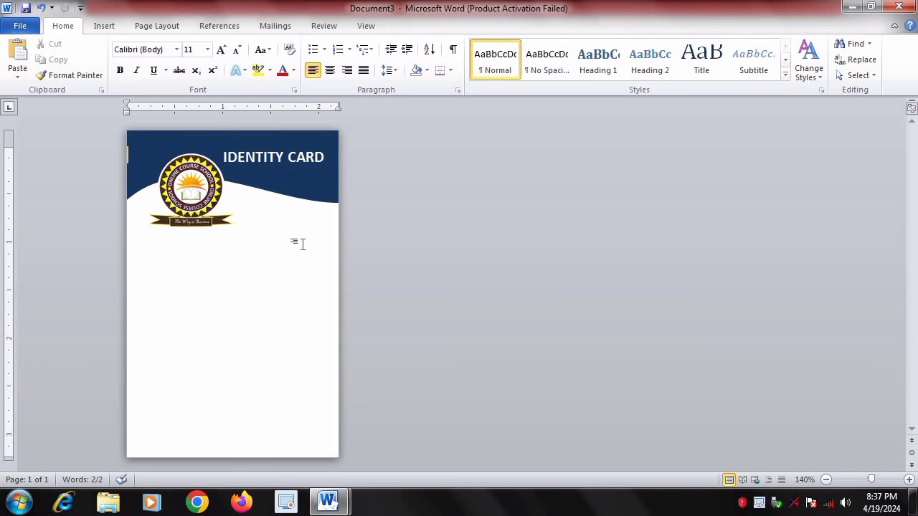
click(258, 330)
- Duplicate the IDENTITY CARD title box and move the copy below the logo
click(104, 26)
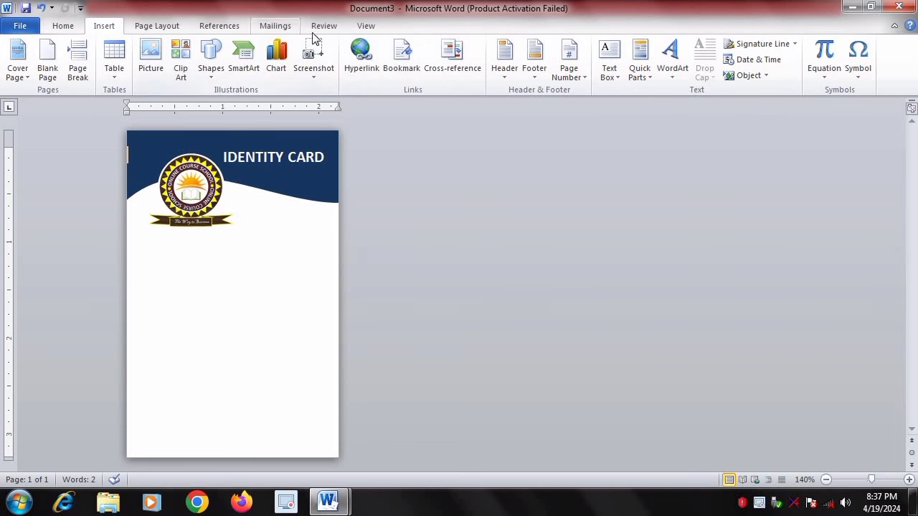
click(268, 157)
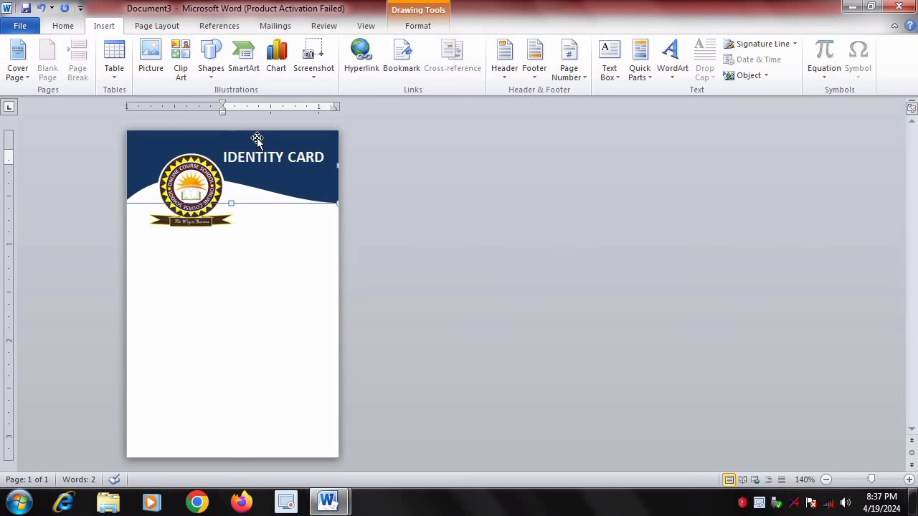
click(251, 183)
click(255, 143)
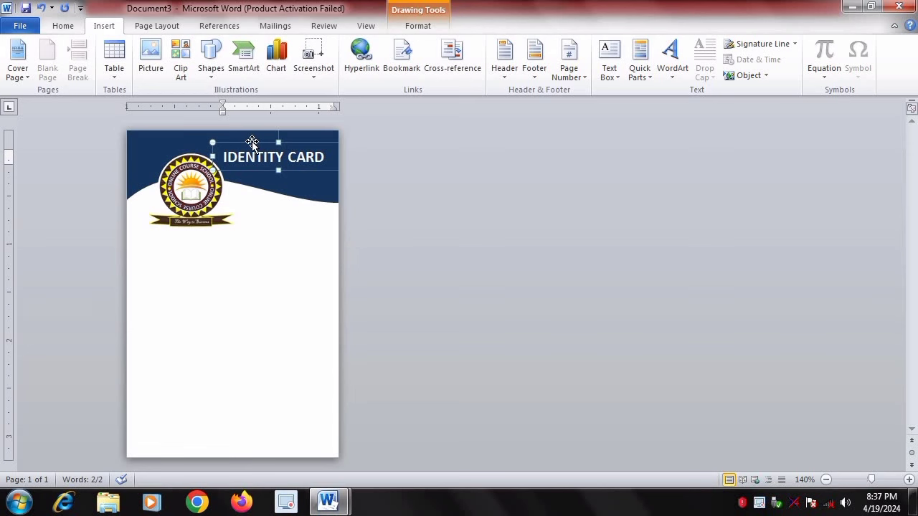
click(64, 26)
click(54, 61)
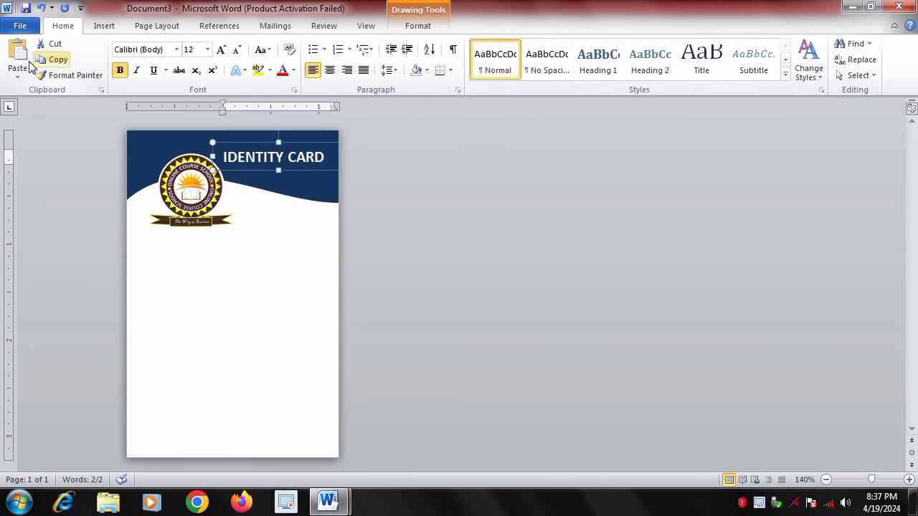
click(17, 57)
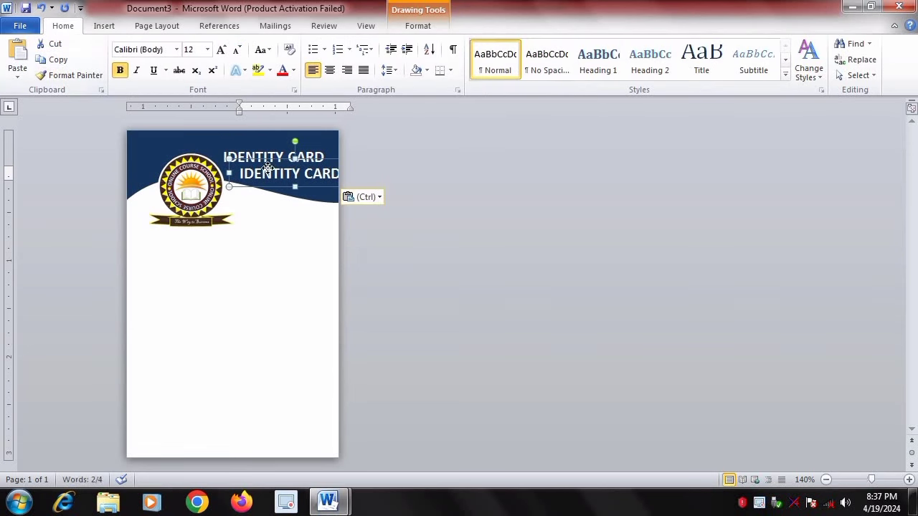
drag(284, 158, 191, 233)
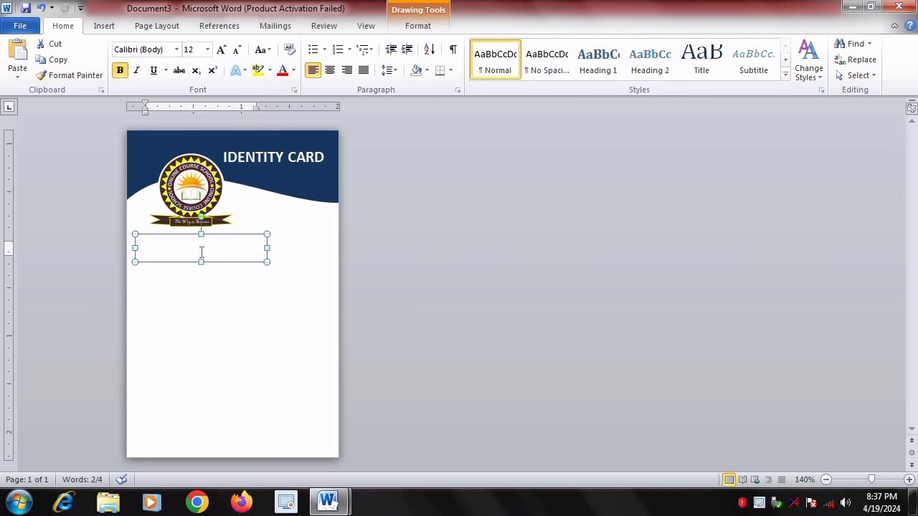
- Make the copy's text dark blue, widen the box, and retype it as 'ONLINE COURSE SCHOOL'
click(419, 26)
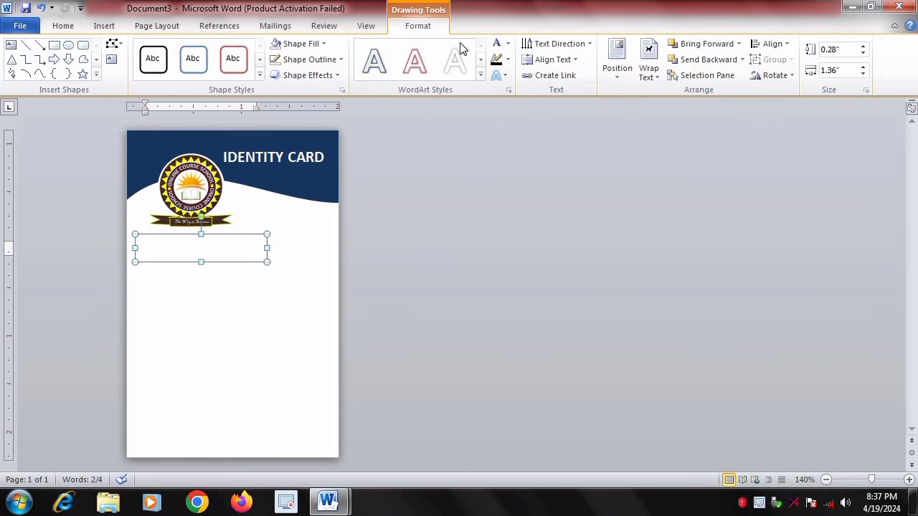
click(507, 44)
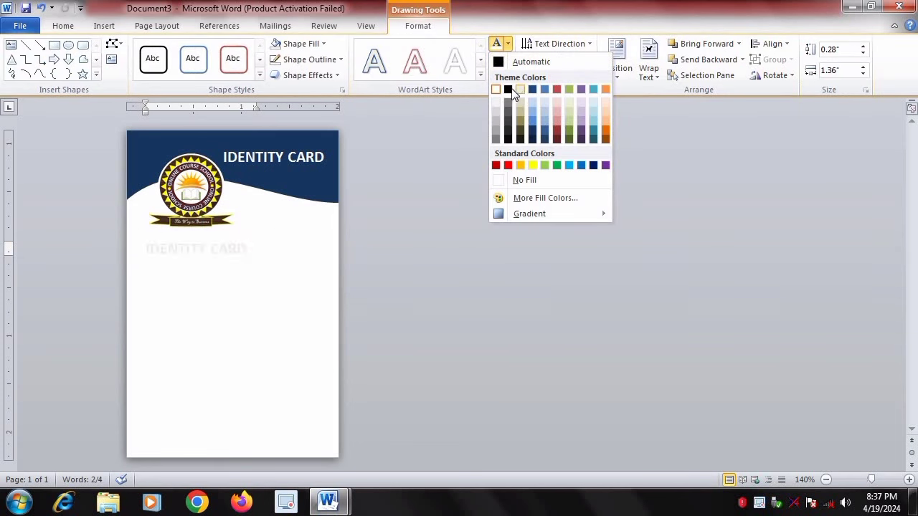
click(534, 133)
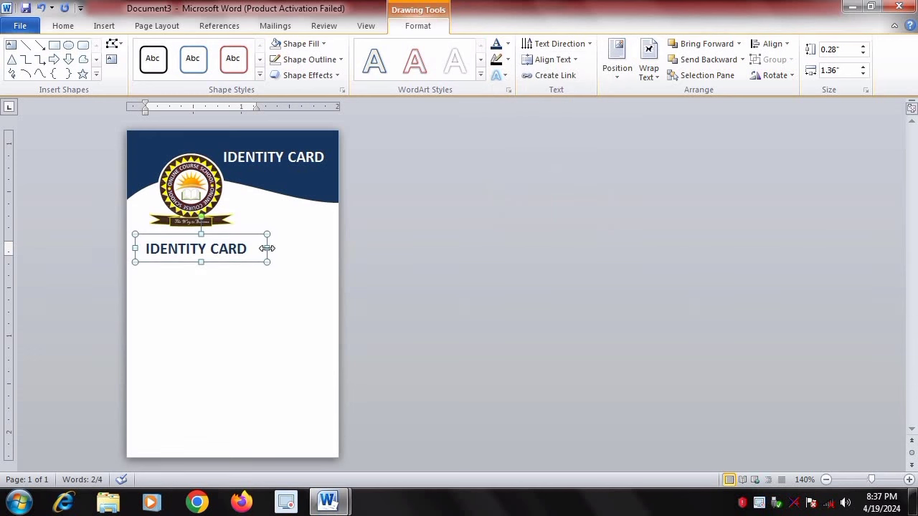
drag(267, 248, 334, 248)
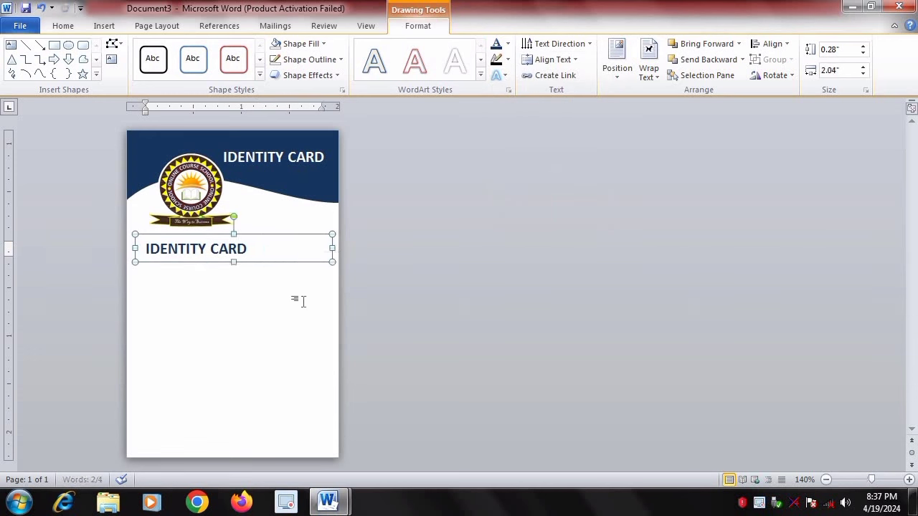
click(264, 250)
key(BackSpace)
key(BackSpace)
key(BackSpace)
key(BackSpace)
key(BackSpace)
key(BackSpace)
key(BackSpace)
key(Escape)
key(Delete)
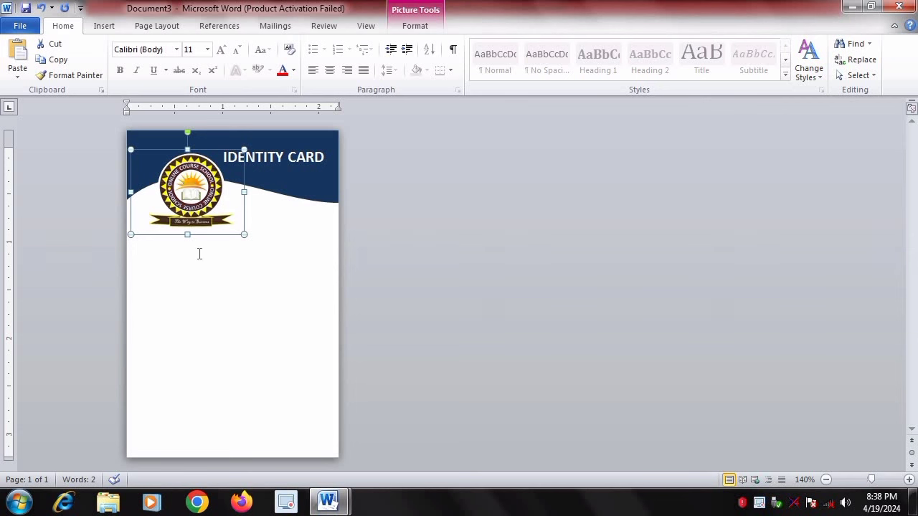
key(ctrl+v)
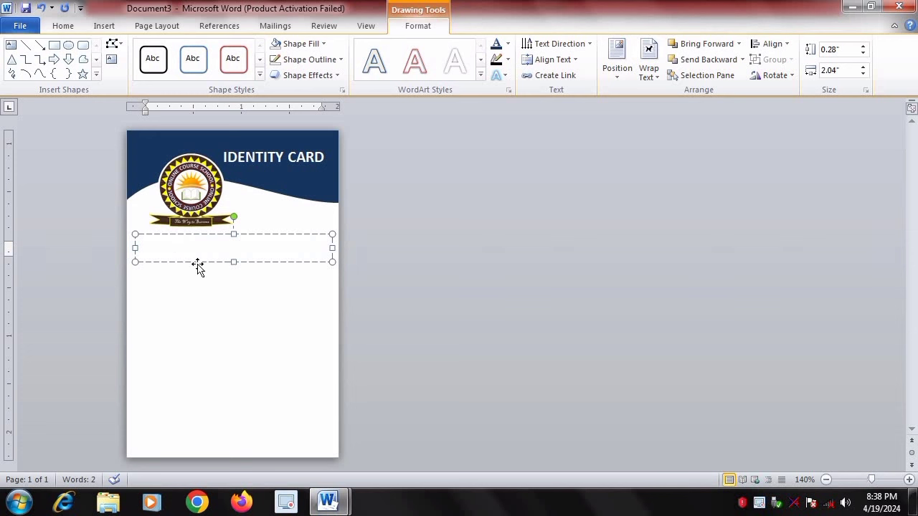
text(ONL)
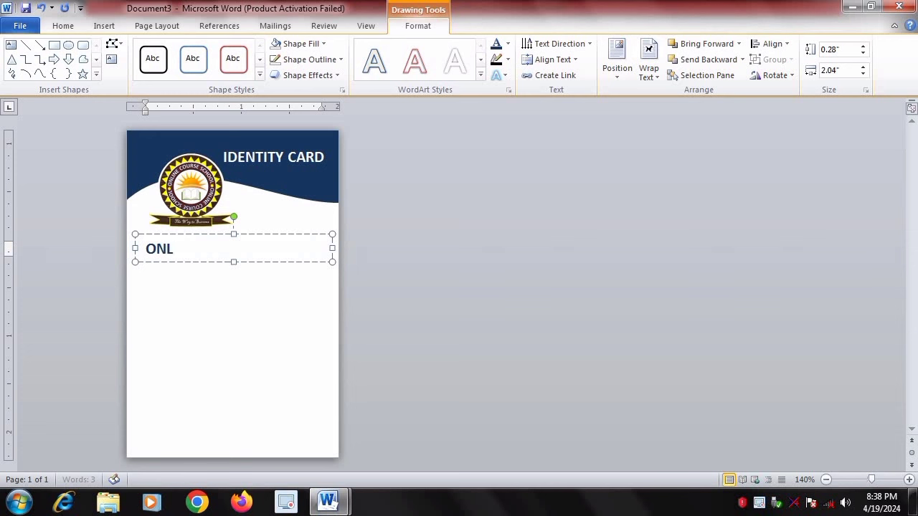
text(INE )
text(COURSE)
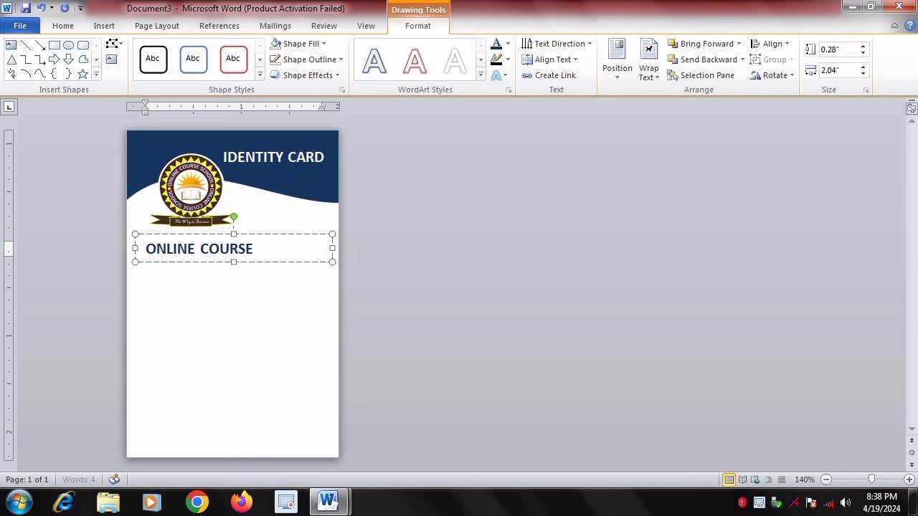
text( SC)
text(HOOL)
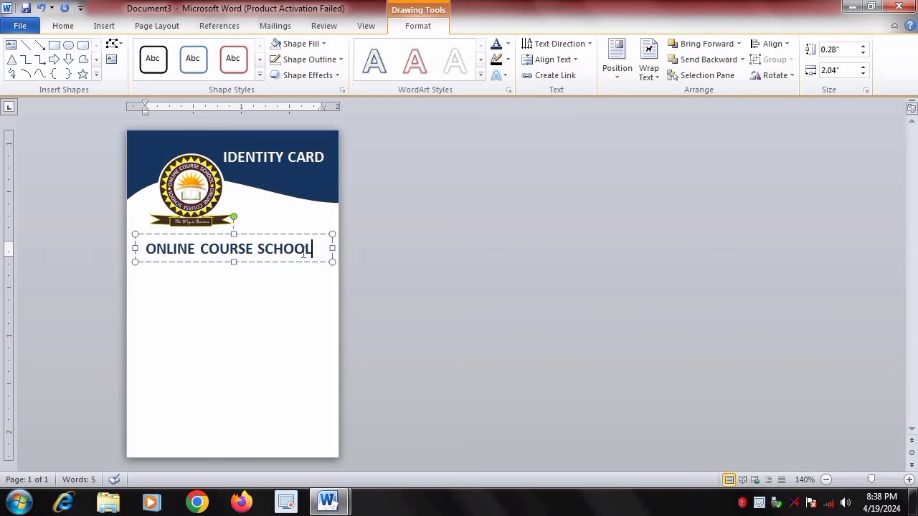
- Enlarge ONLINE COURSE SCHOOL to 14 pt and stretch its box across the card
drag(312, 249, 122, 246)
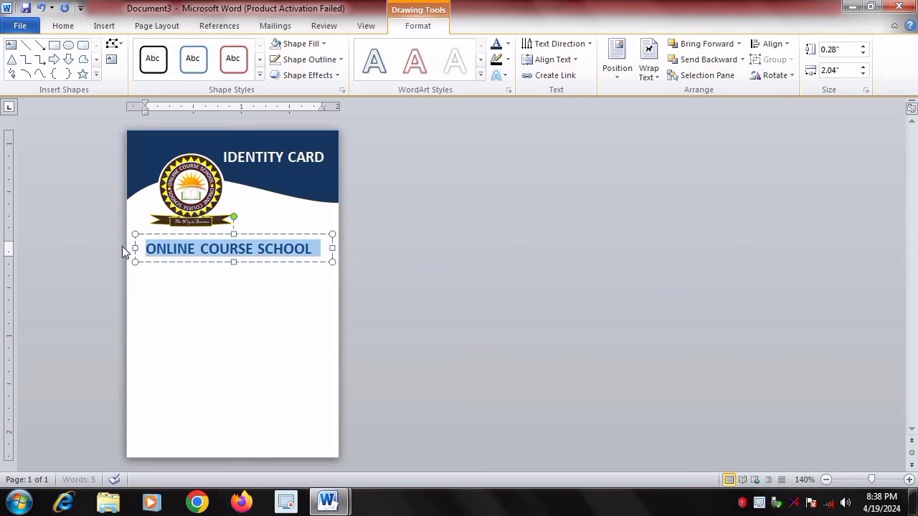
click(70, 27)
click(221, 49)
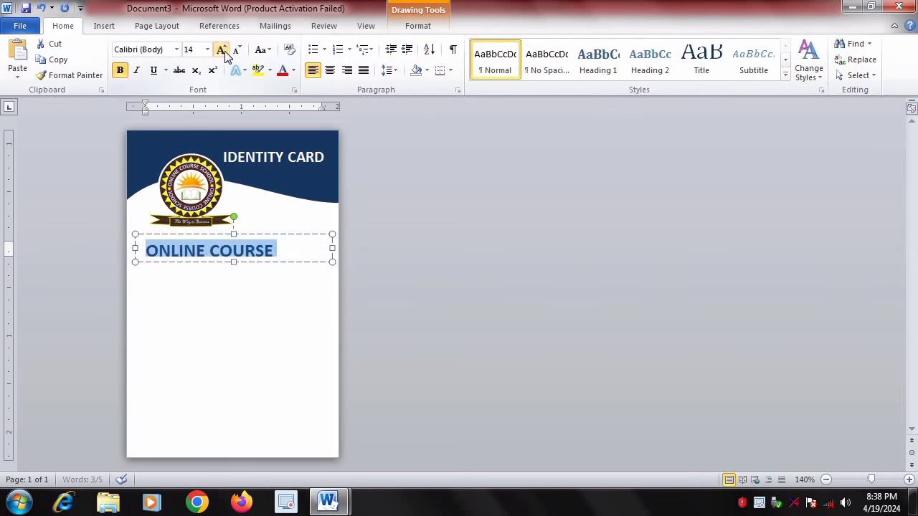
drag(137, 250, 128, 248)
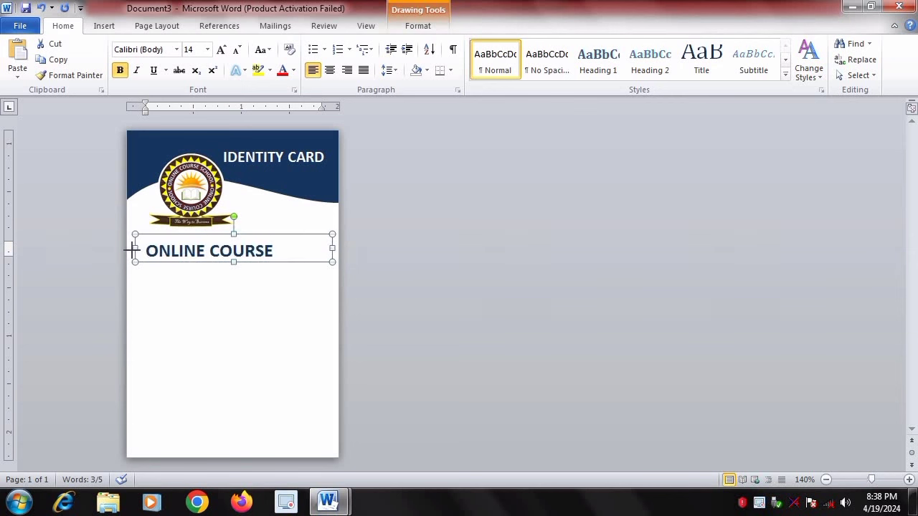
drag(338, 247, 352, 248)
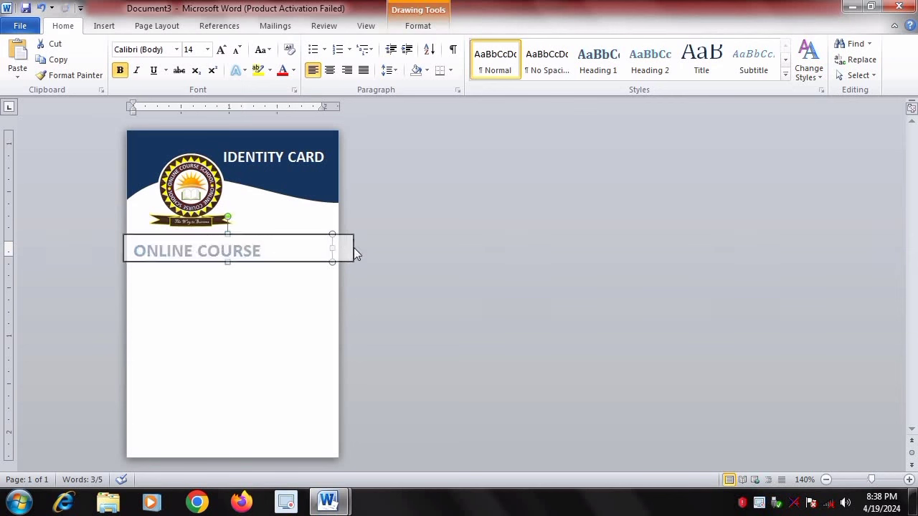
key(Up)
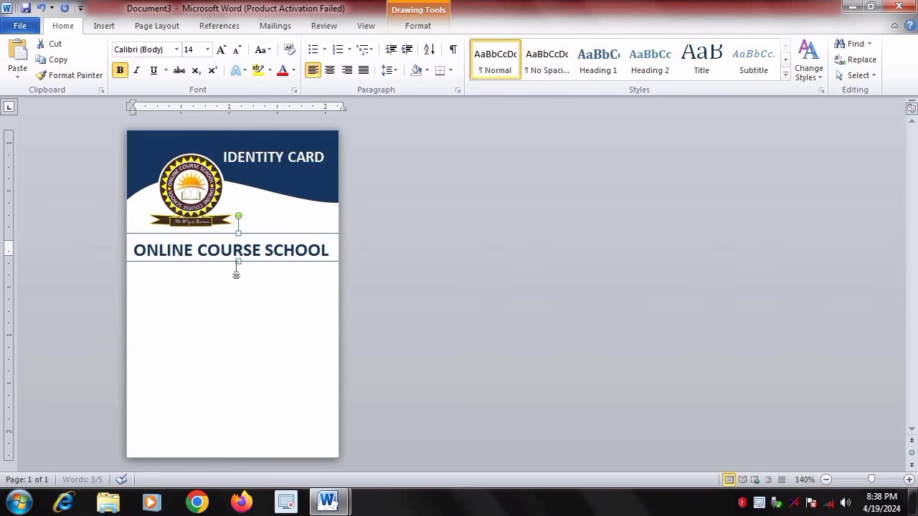
key(Up)
key(Up)
key(Up)
key(Up)
key(Up)
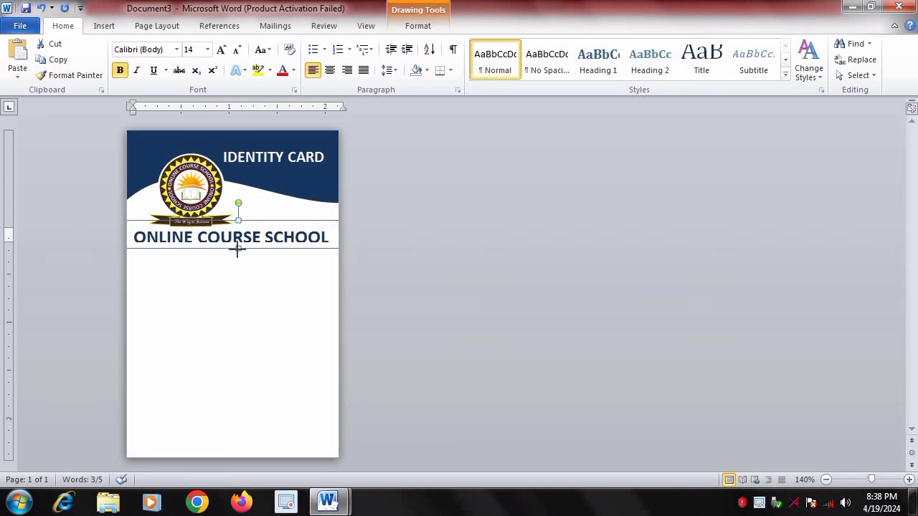
drag(238, 249, 237, 252)
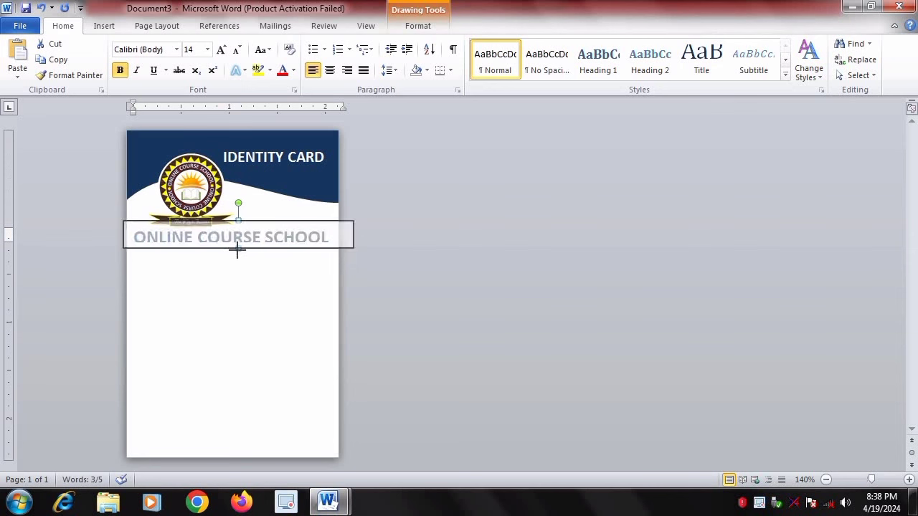
key(ctrl+z)
click(249, 314)
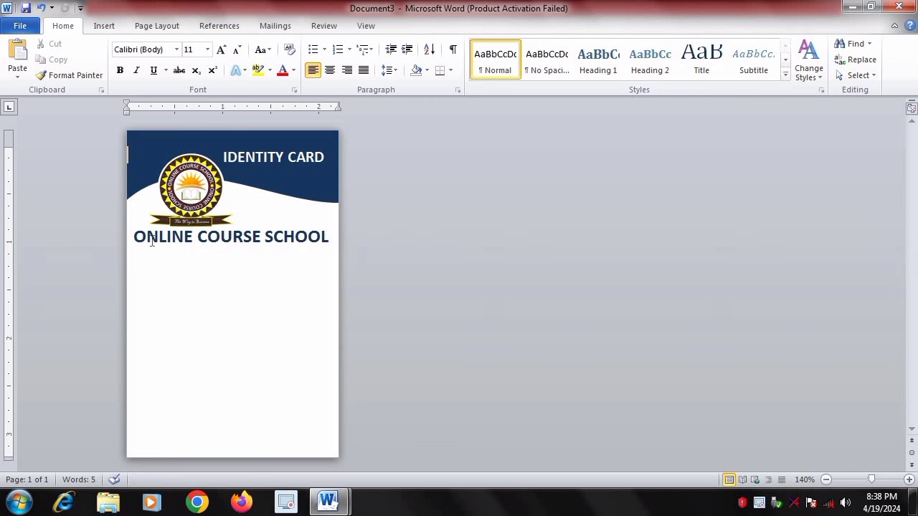
- Draw a rectangle band across the card below the school name
click(106, 27)
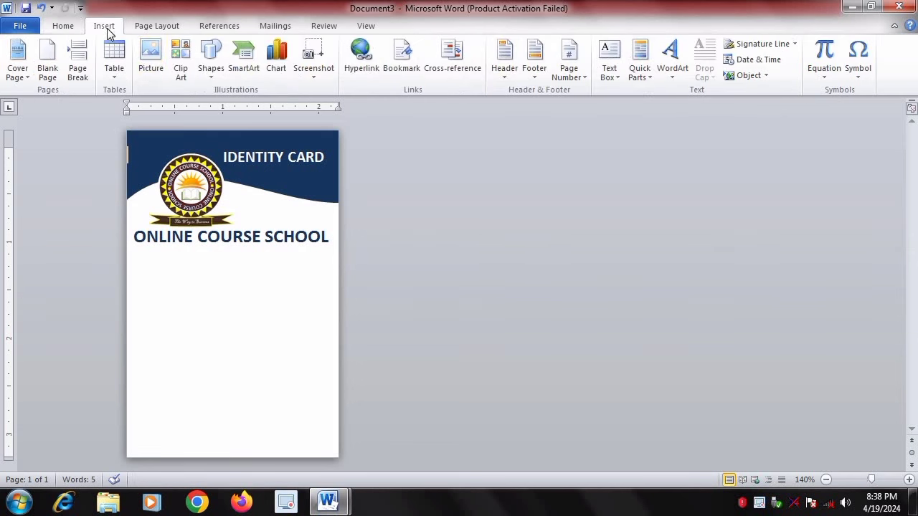
click(209, 63)
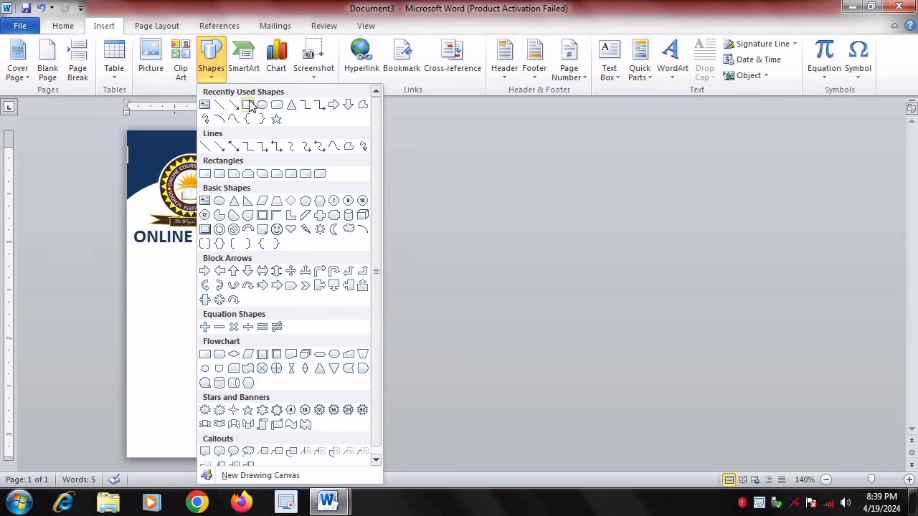
click(249, 106)
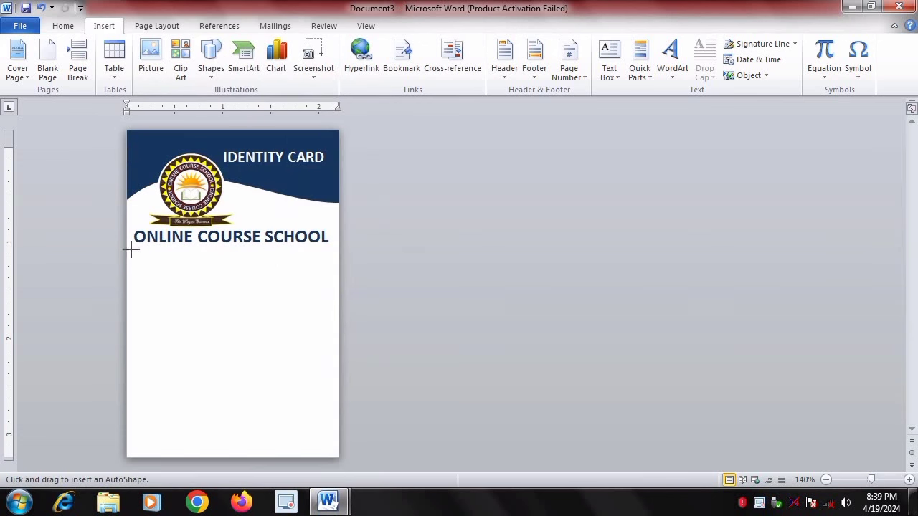
drag(127, 248, 340, 285)
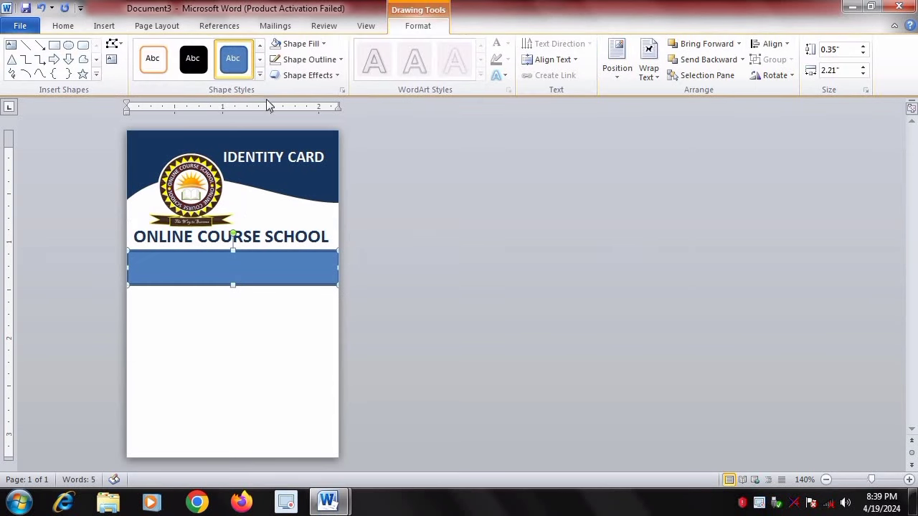
- Give the band no outline and a Blue, Accent 1, Lighter 40% fill
click(307, 60)
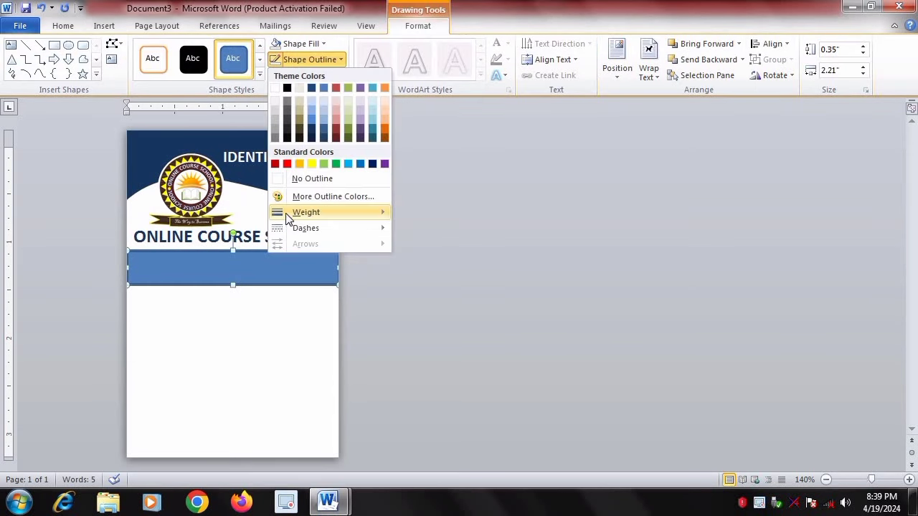
click(301, 179)
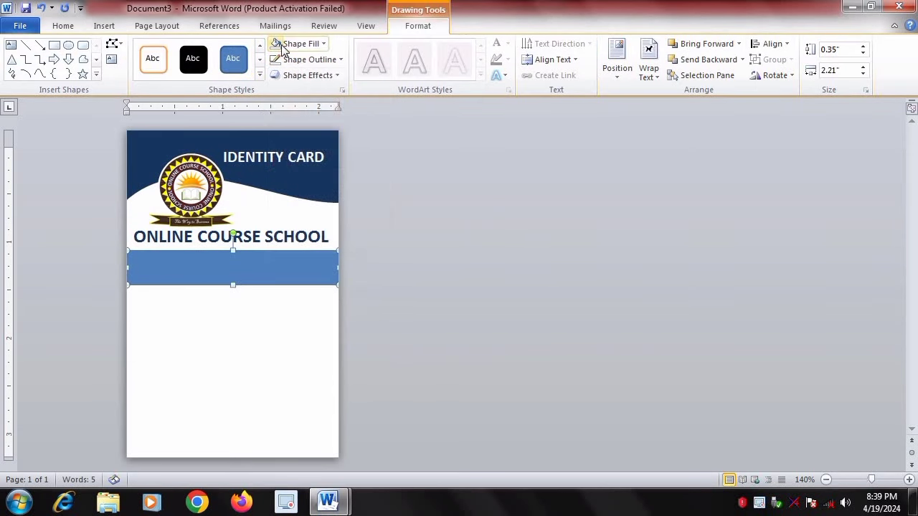
click(323, 45)
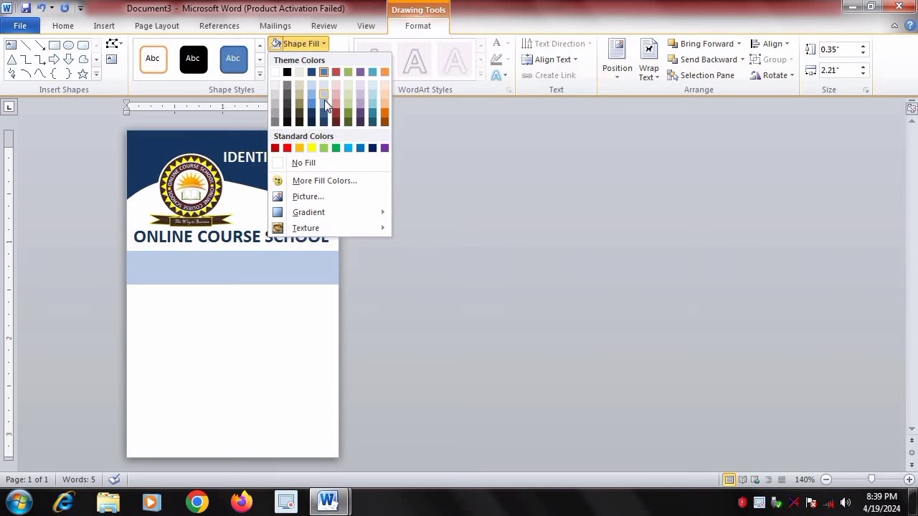
click(324, 100)
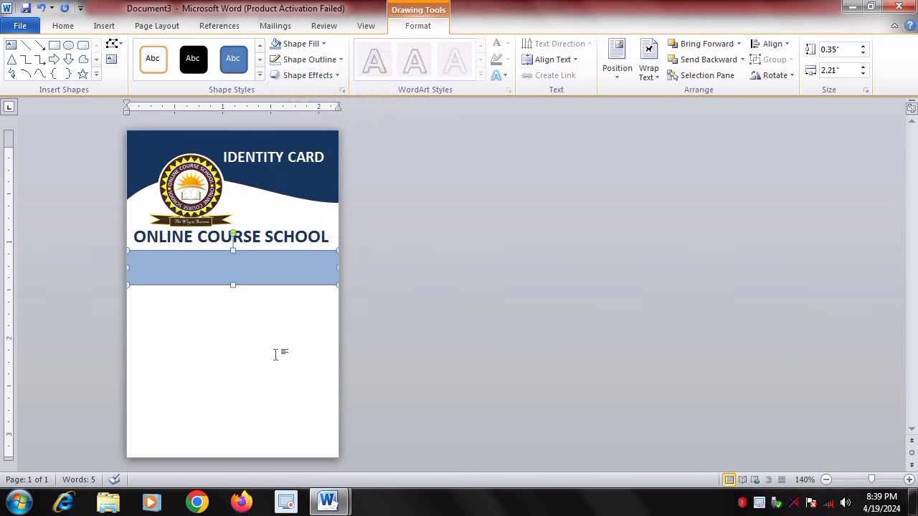
click(276, 354)
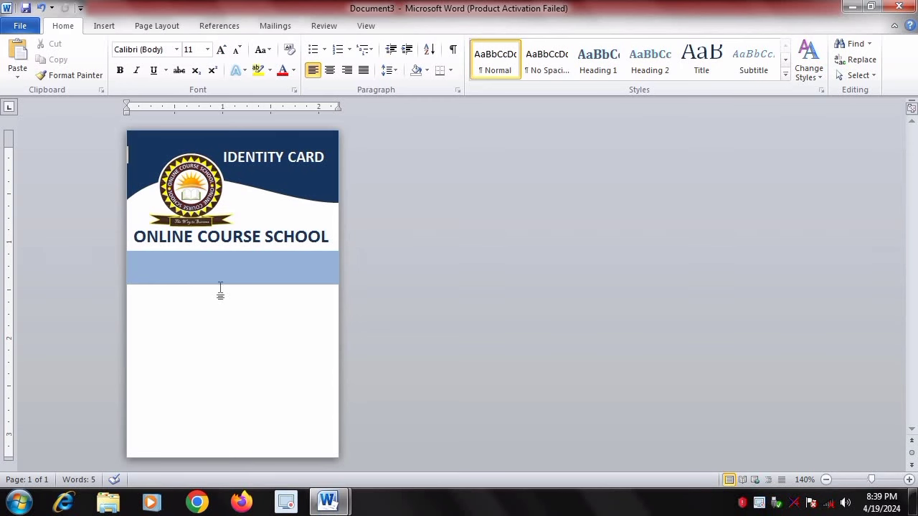
click(219, 252)
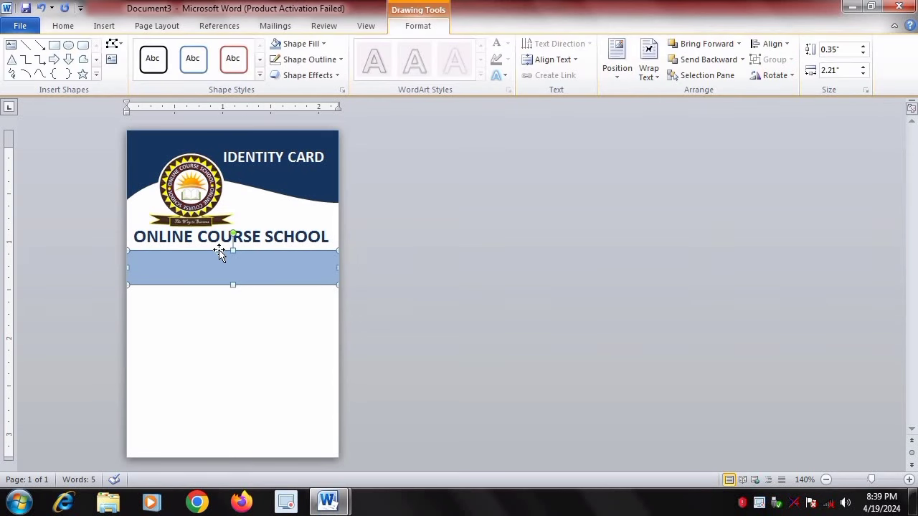
- Nudge the band up, then copy the school name box into the band and resize it
key(ctrl+Up)
key(ctrl+Up)
key(ctrl+Up)
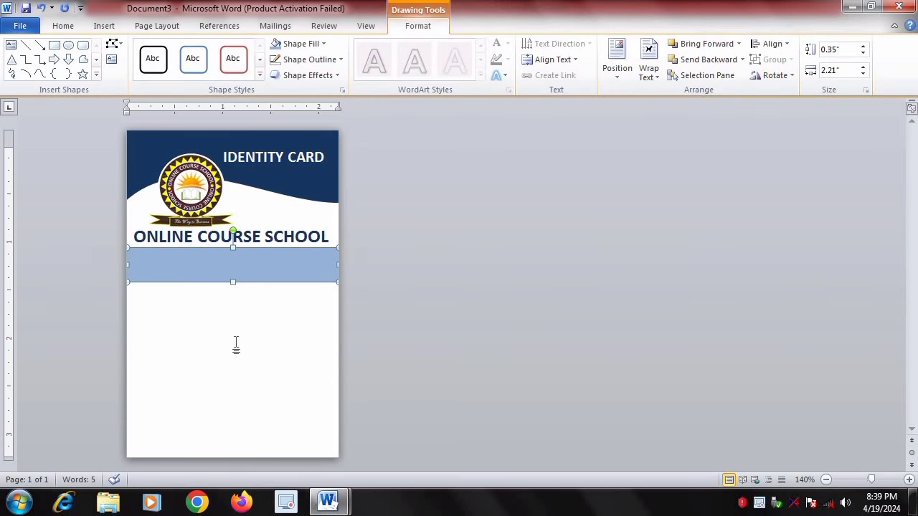
click(236, 344)
click(199, 228)
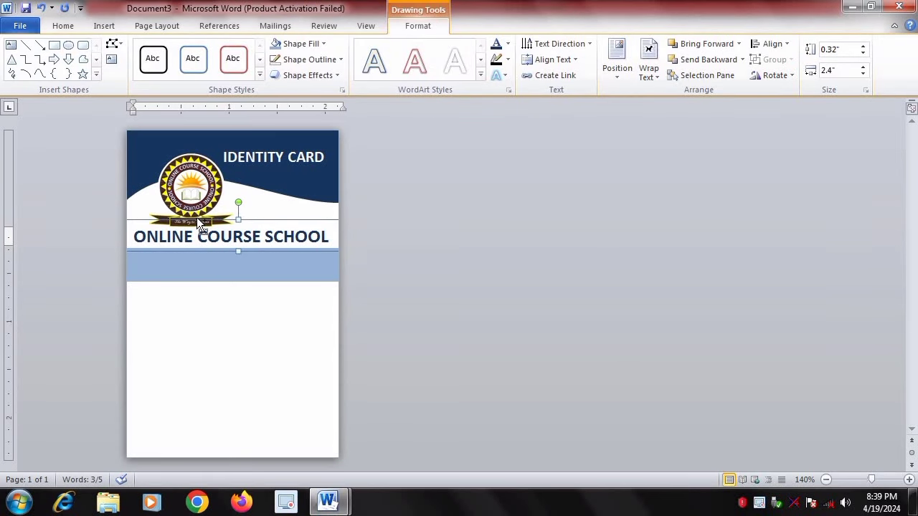
key(ctrl+c)
key(ctrl+v)
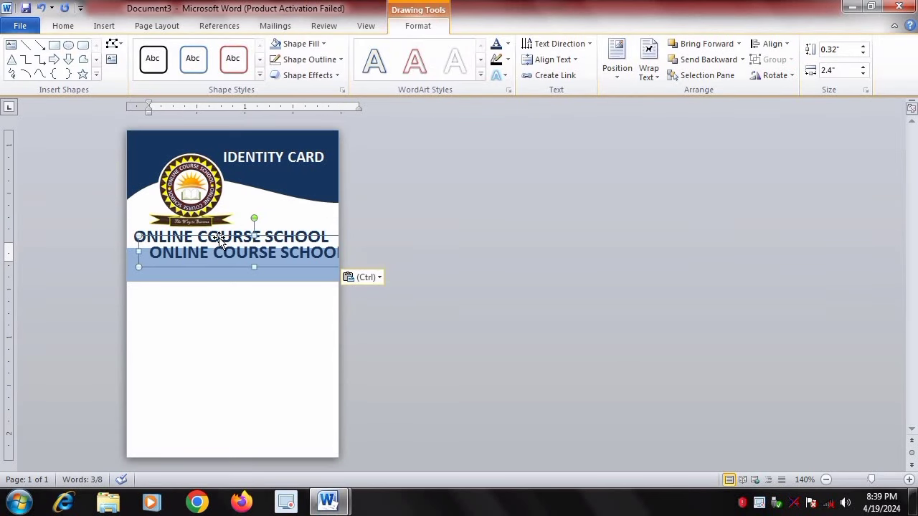
drag(219, 243, 217, 258)
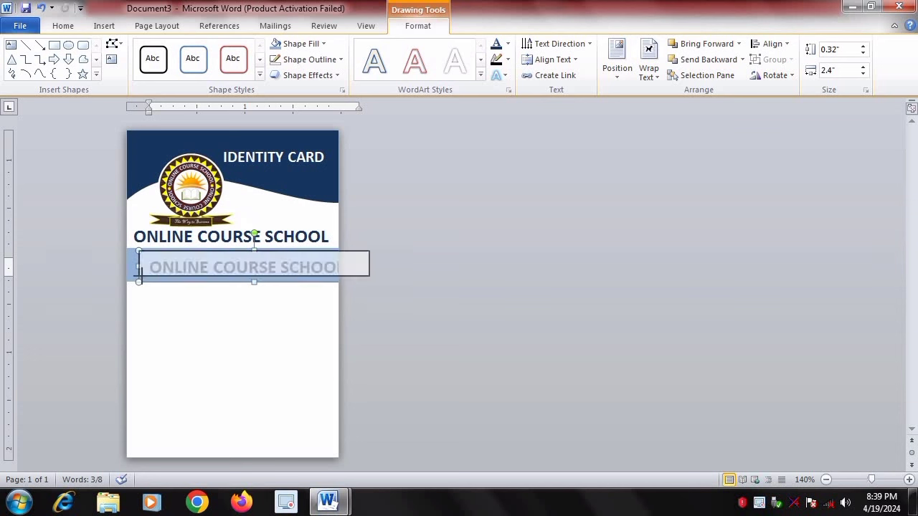
drag(138, 282, 137, 276)
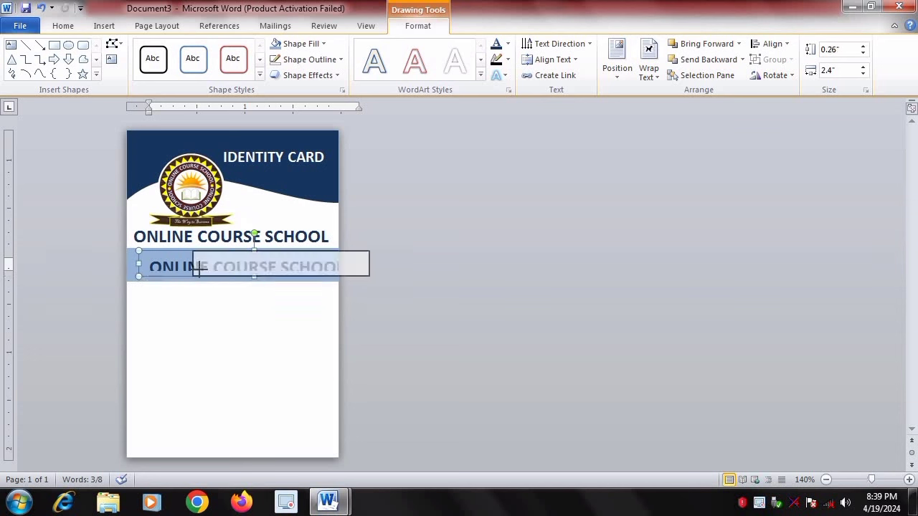
drag(138, 263, 199, 263)
drag(257, 255, 186, 248)
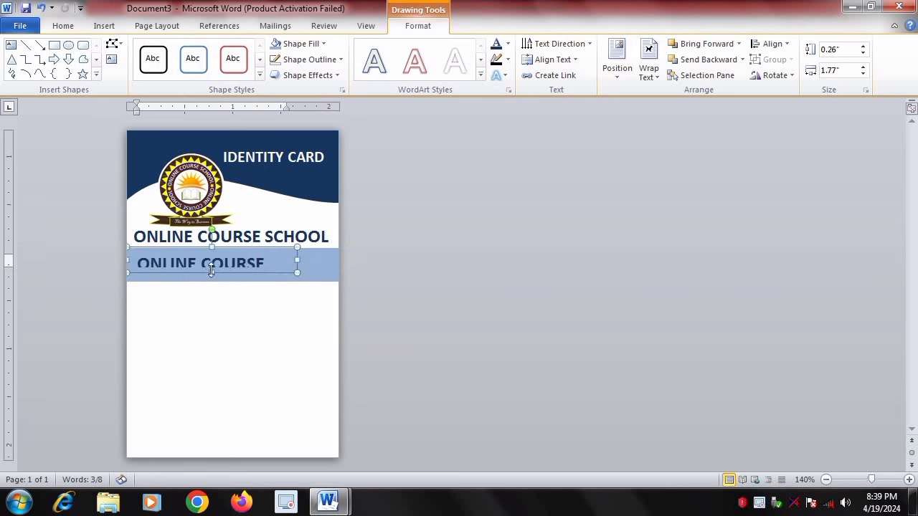
- Reduce the copied text to 10 pt and edit it into the school address line
drag(273, 259, 125, 258)
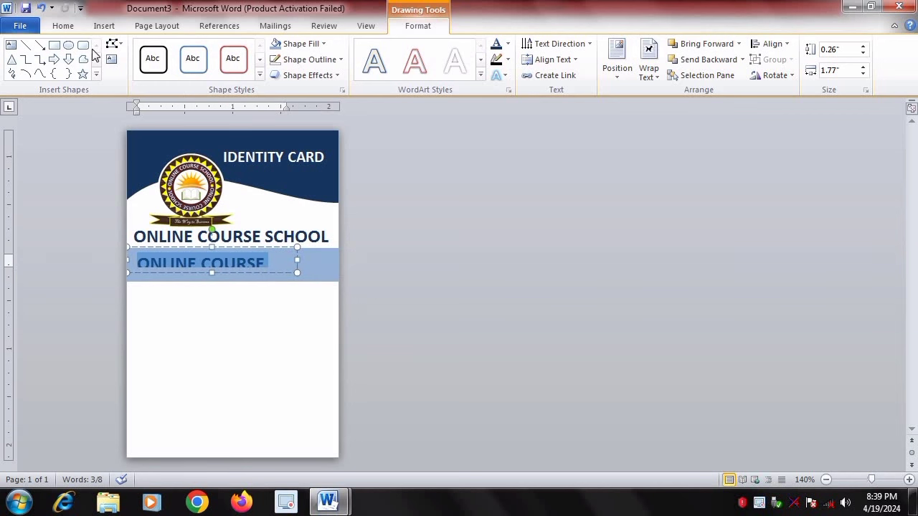
click(69, 27)
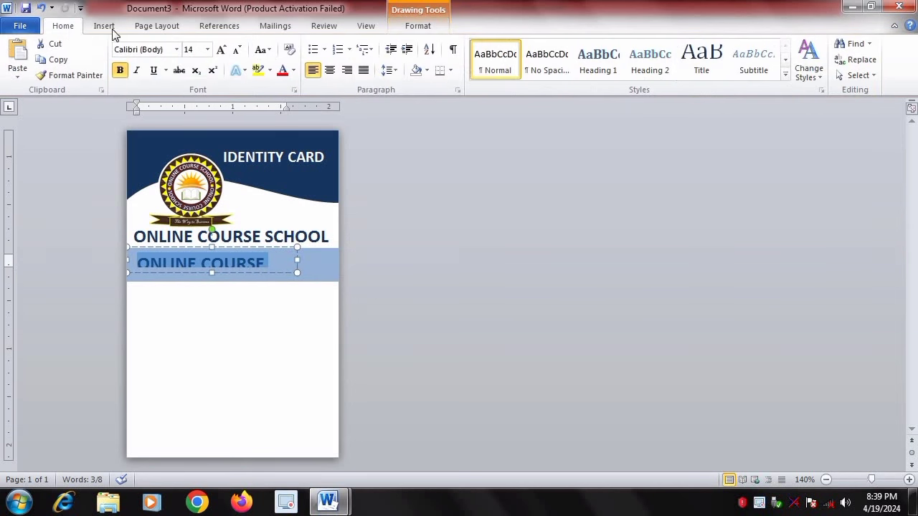
click(237, 50)
click(237, 50)
text(School address here and)
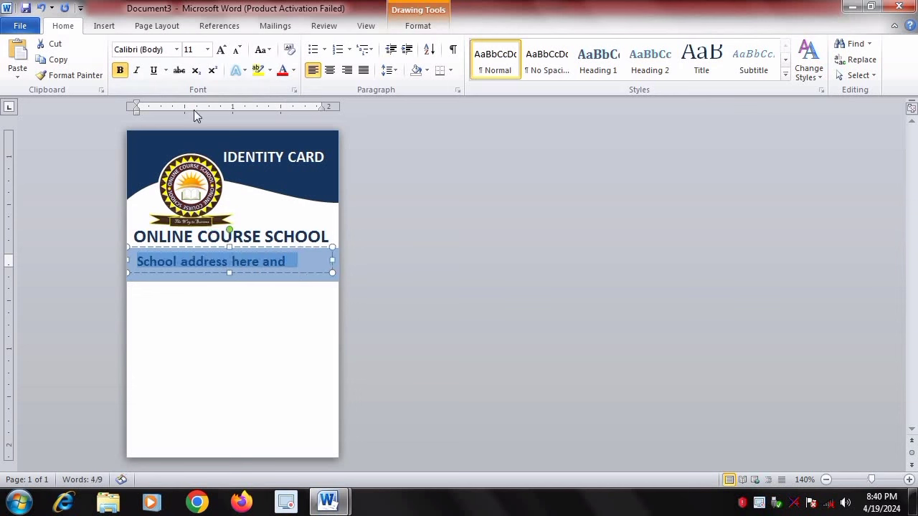
click(207, 50)
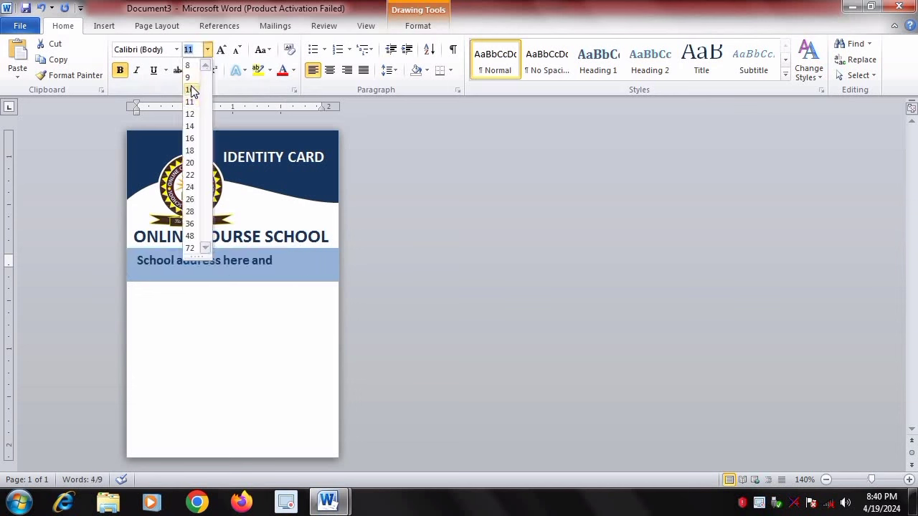
click(192, 90)
click(299, 263)
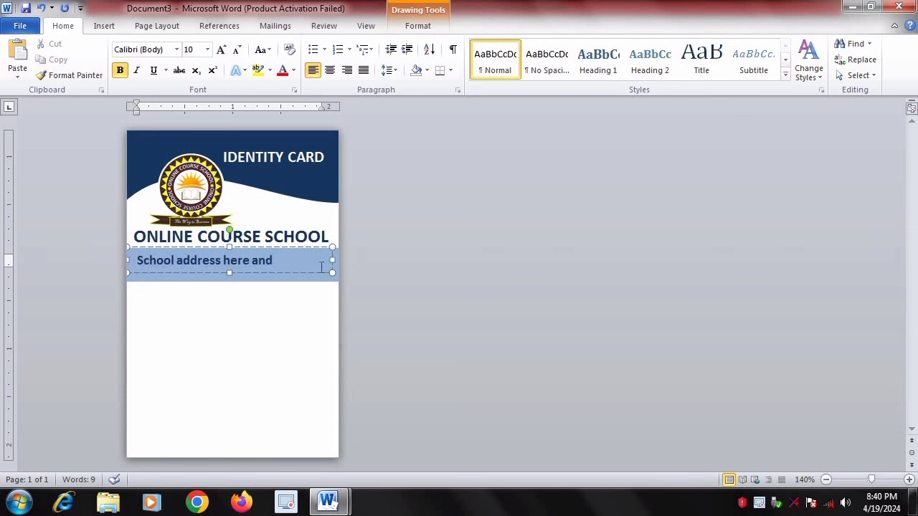
text( pin)
text( cod)
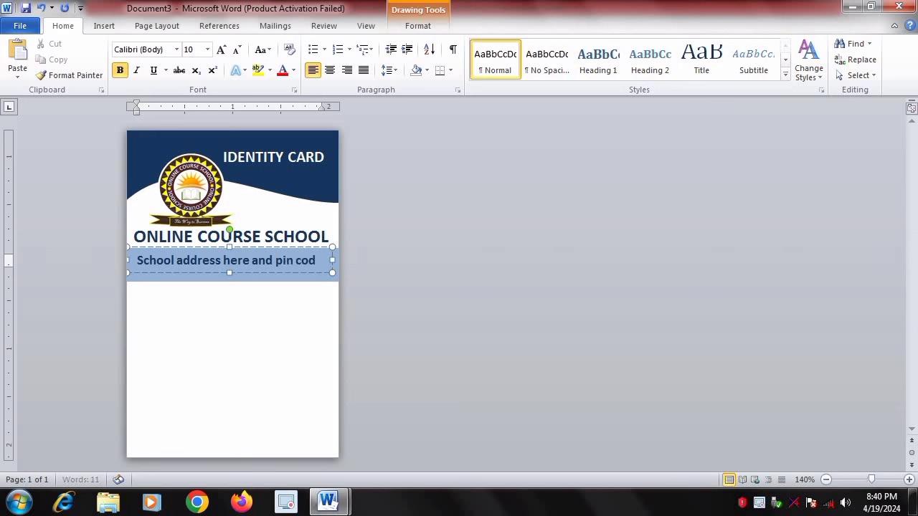
text(e)
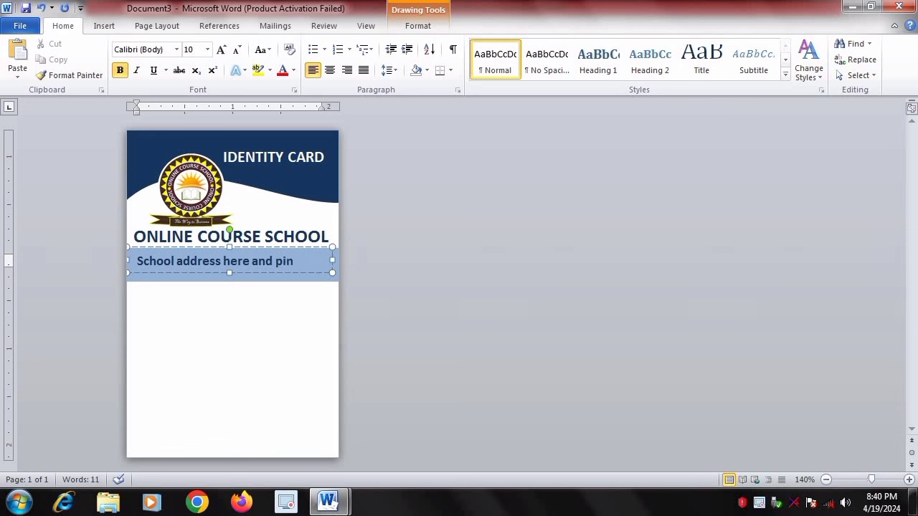
text( 8)
- Widen the address box to one line, shrink the text to 8 pt, and make it black
drag(333, 259, 358, 258)
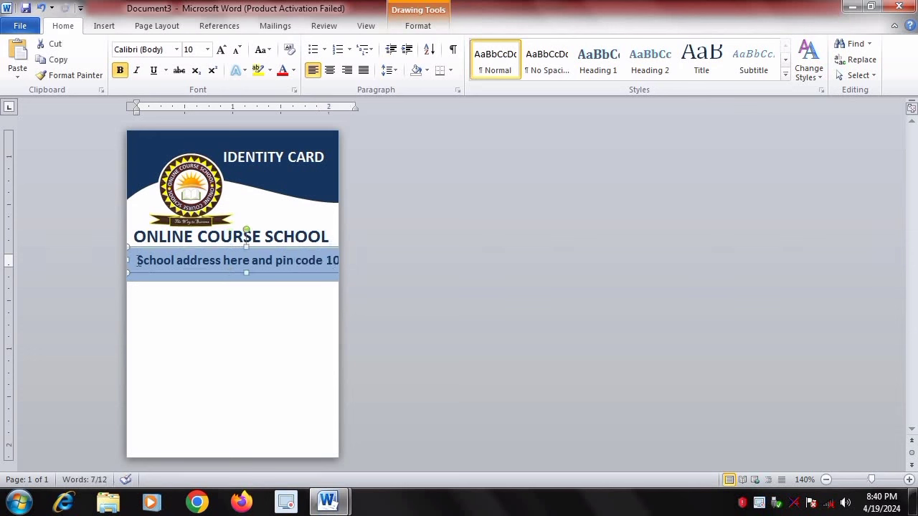
drag(139, 260, 363, 259)
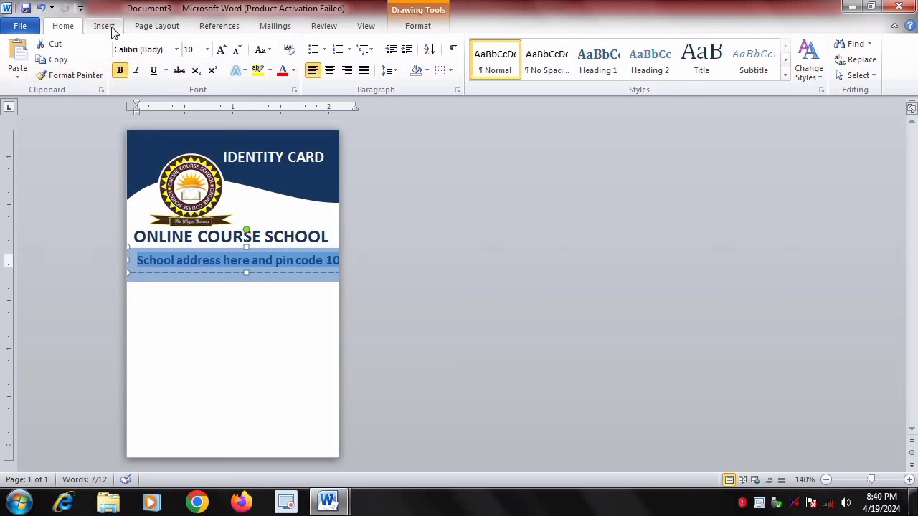
click(237, 49)
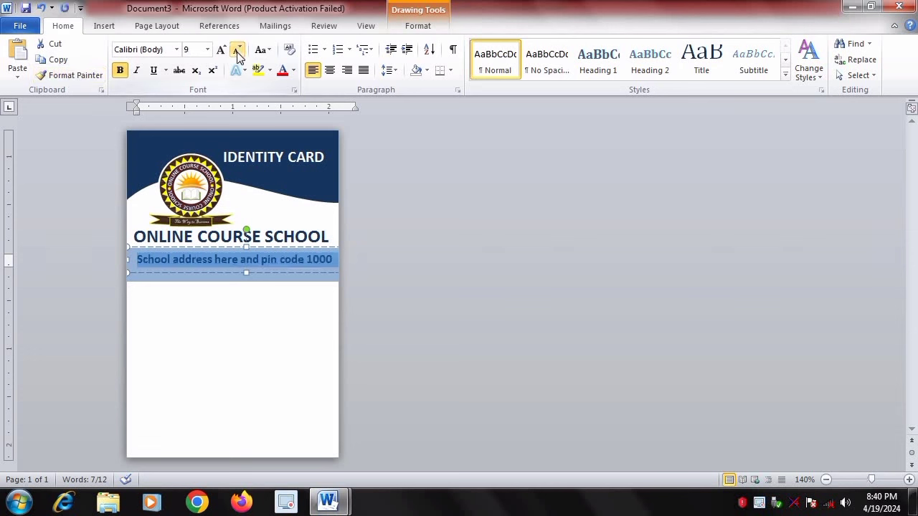
click(237, 50)
click(310, 258)
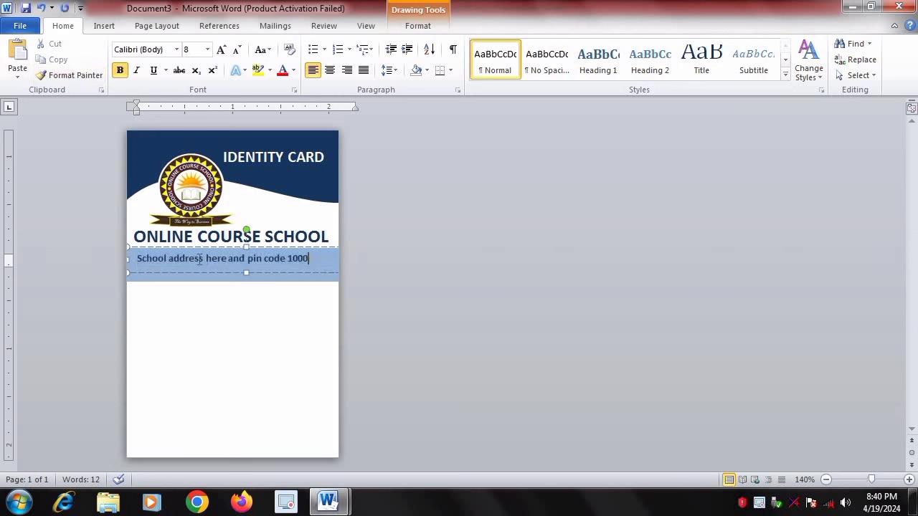
drag(316, 260, 126, 259)
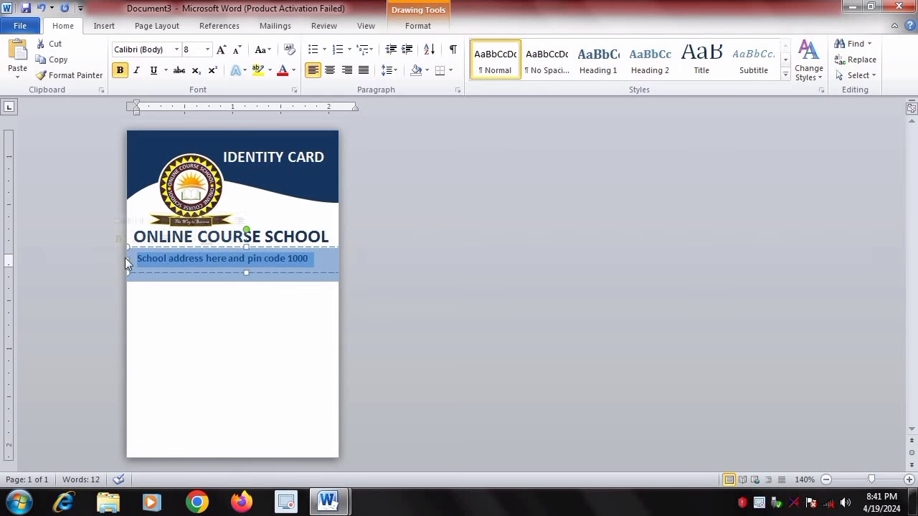
click(431, 30)
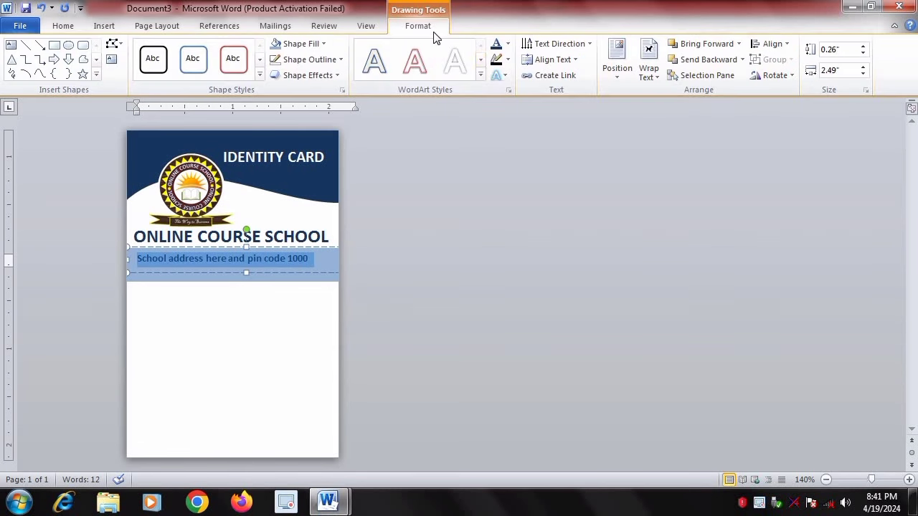
click(508, 44)
click(508, 92)
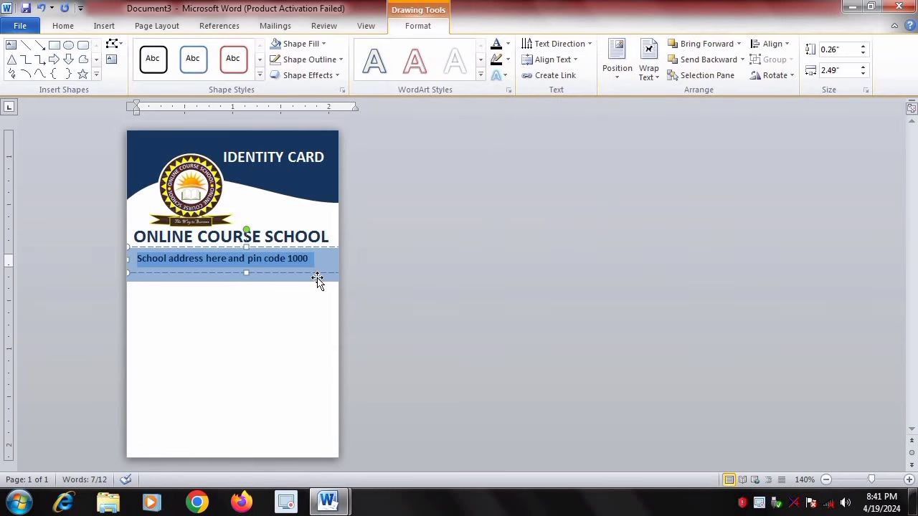
key(Right)
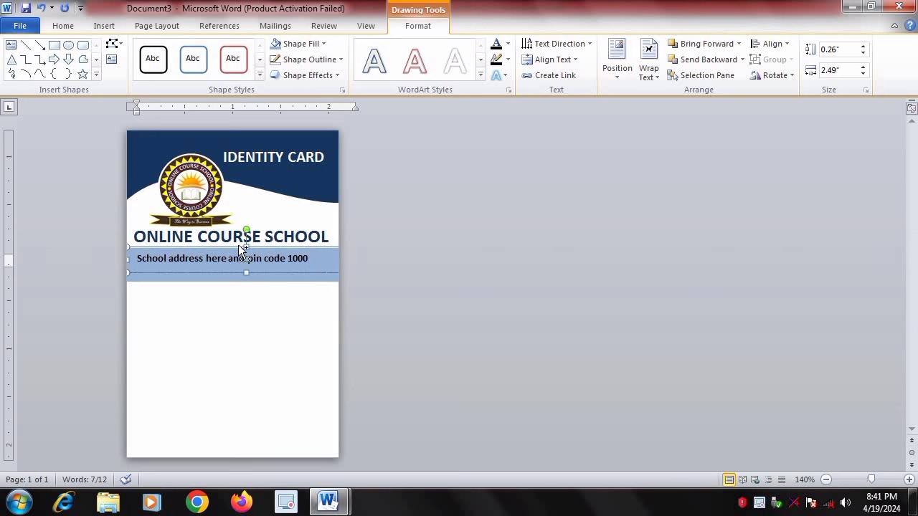
- Duplicate the address box below it, retype it as 'Mobile no. 10000000', and nudge it into place
ctrl+drag(241, 249, 256, 265)
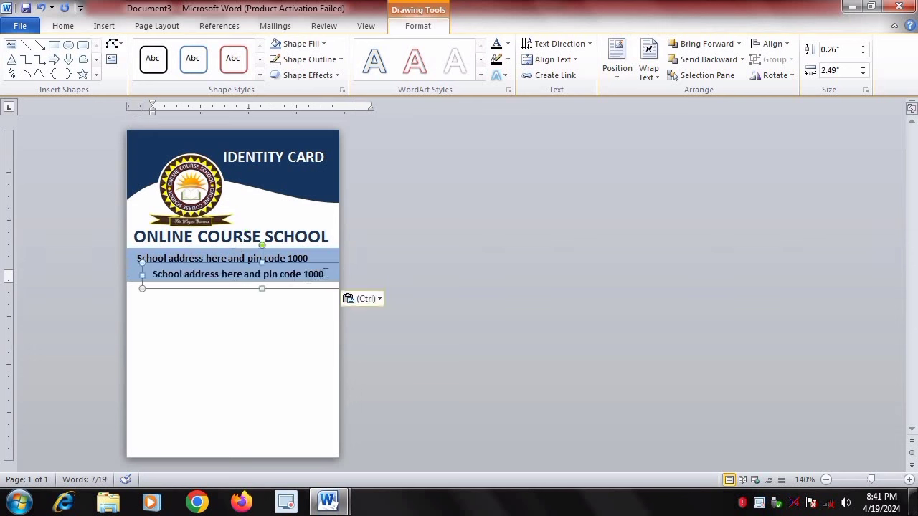
drag(326, 274, 152, 274)
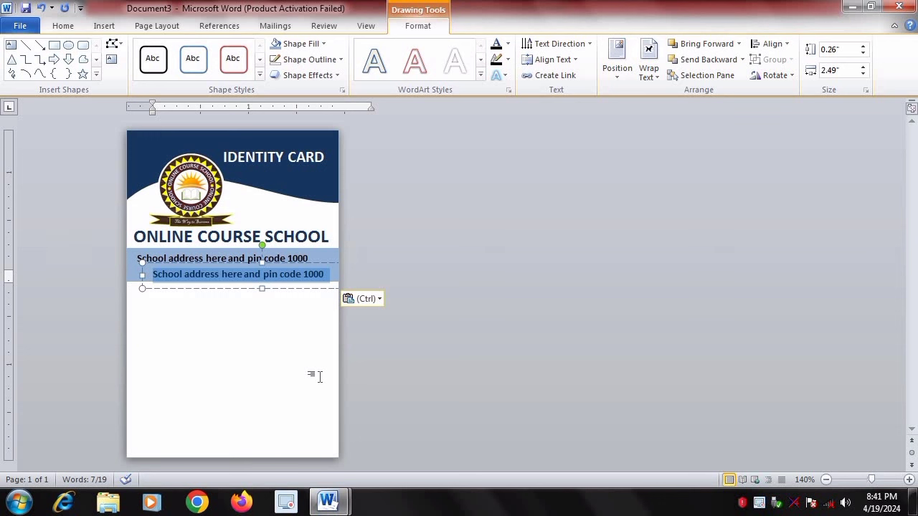
text(Mo)
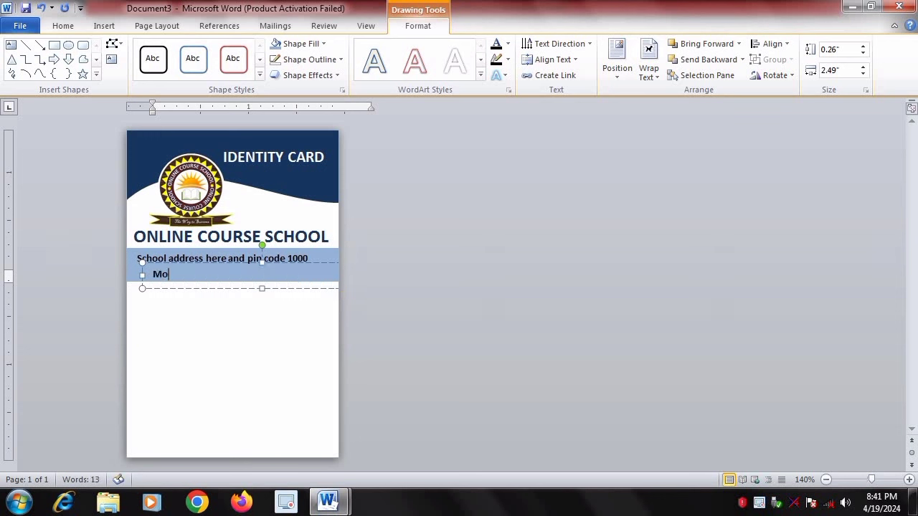
text(bile )
text(no.)
text( 1)
text(000000000000)
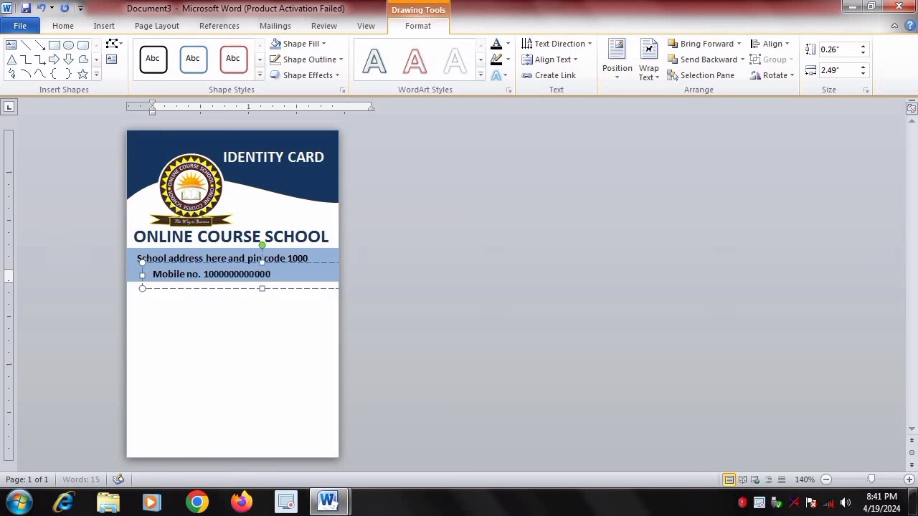
click(240, 262)
key(Right)
key(Right)
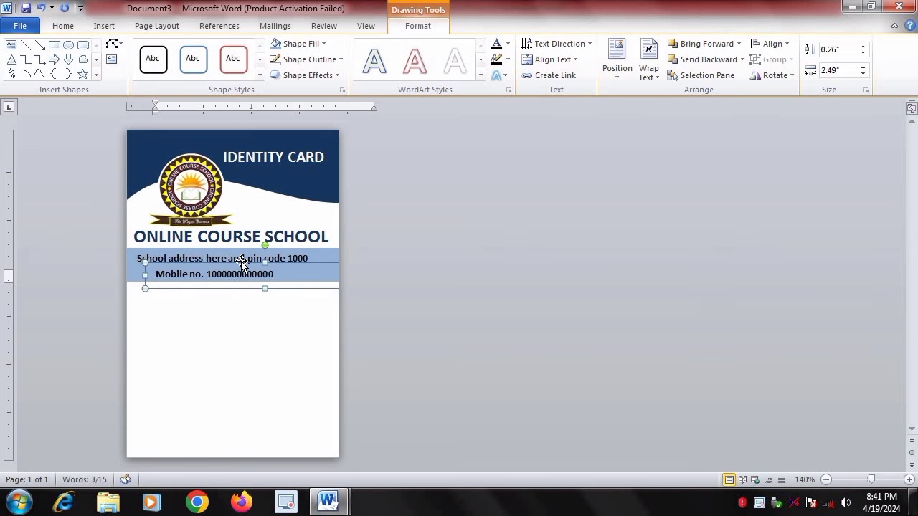
key(Right)
key(Right)
key(Right)
key(Right)
key(Right)
key(Right)
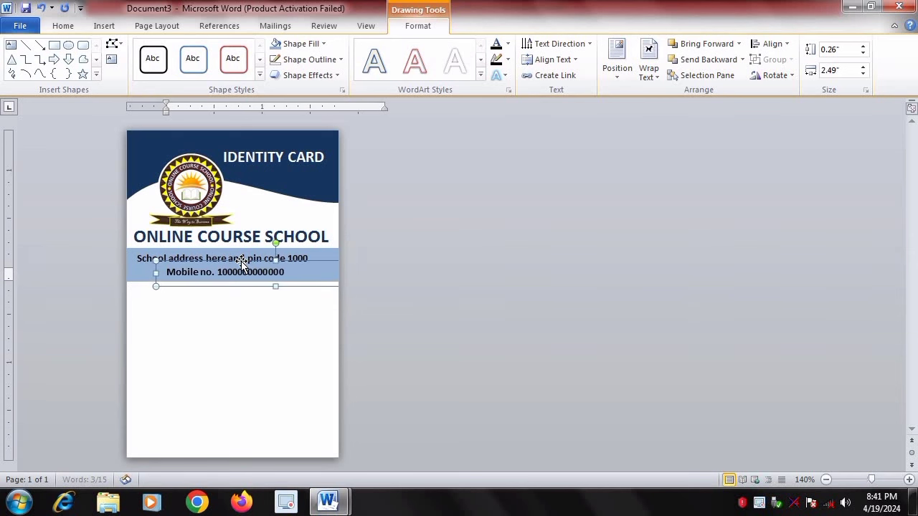
key(Up)
click(240, 246)
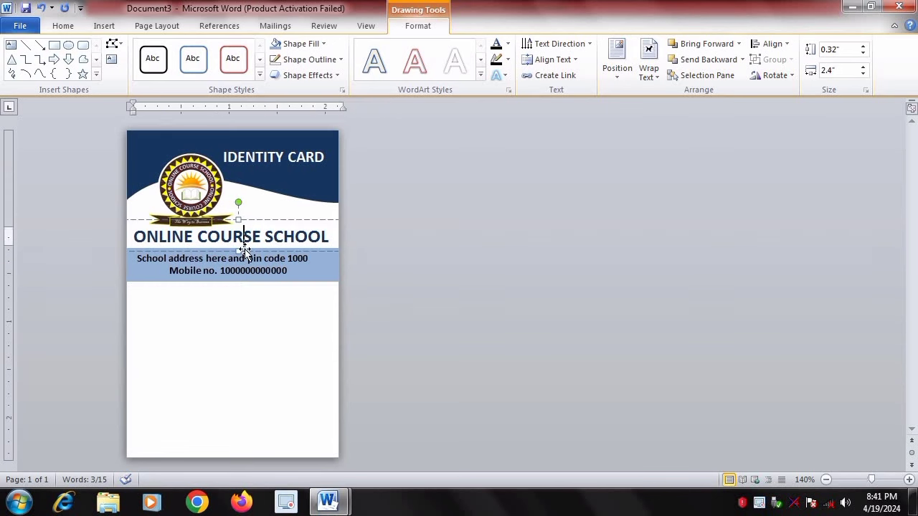
click(91, 26)
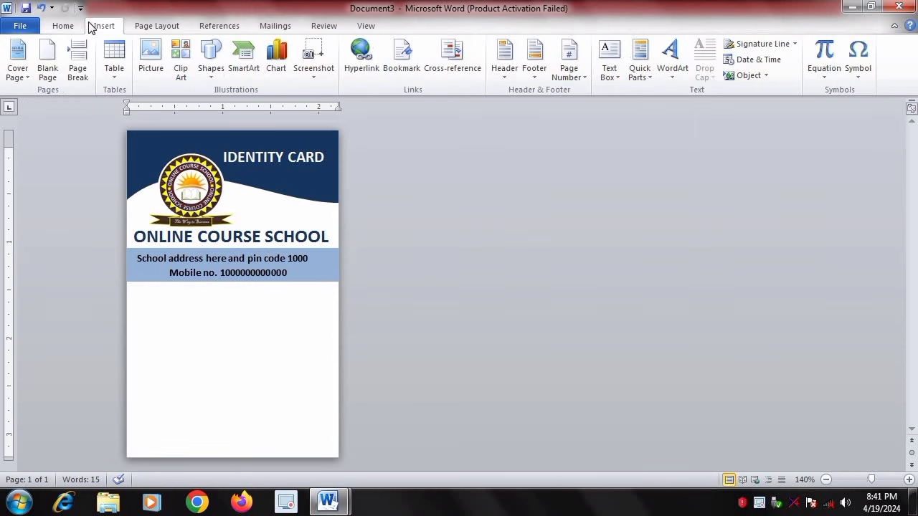
- Insert the student photo and set its wrapping to In Front of Text
click(152, 56)
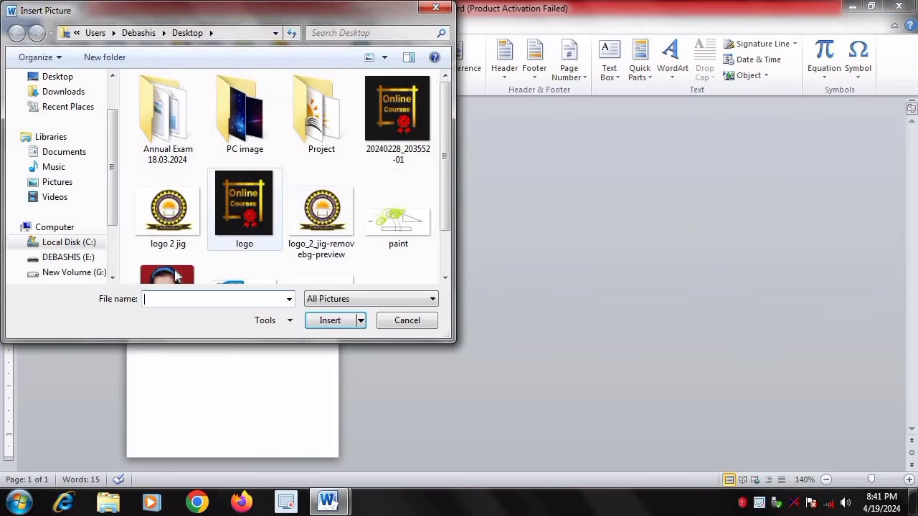
scroll(443, 186, down, 1)
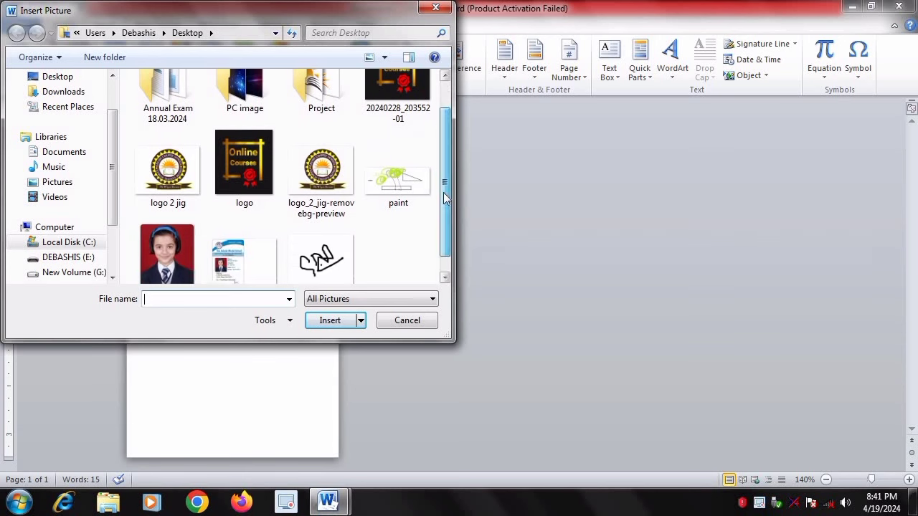
click(140, 238)
click(329, 321)
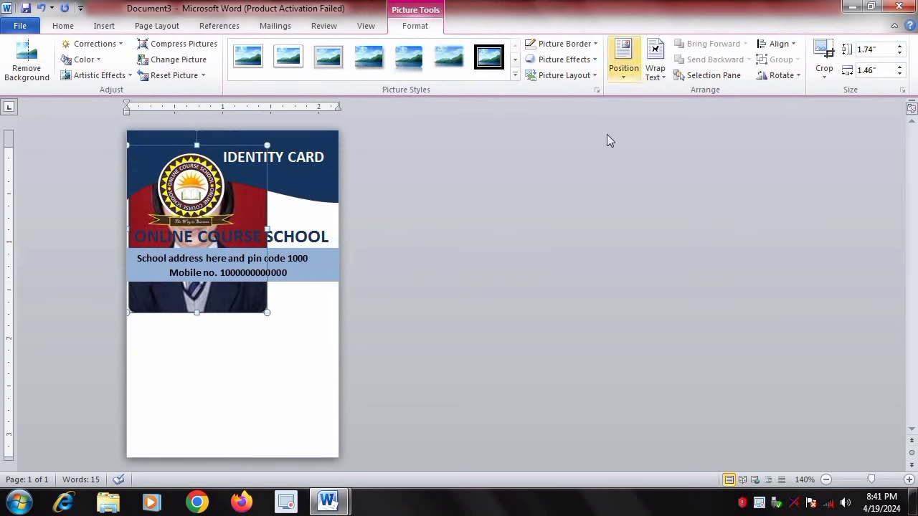
click(665, 78)
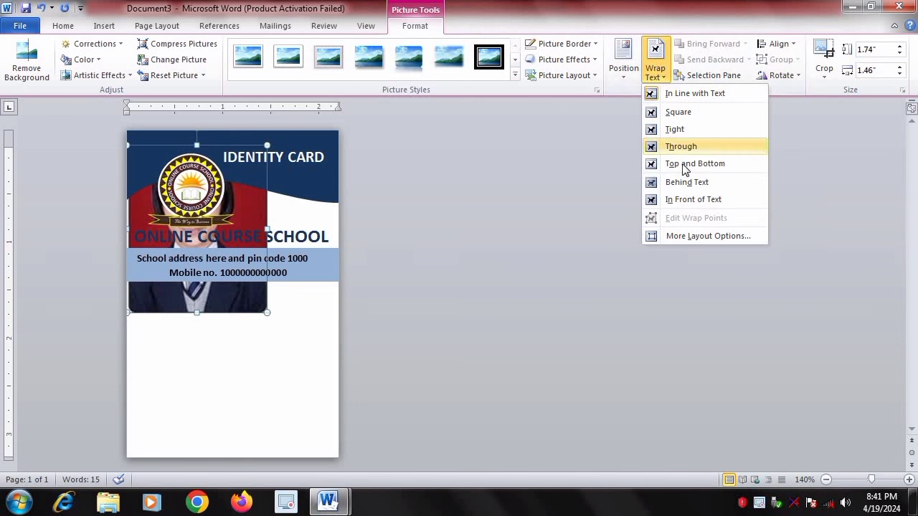
click(692, 199)
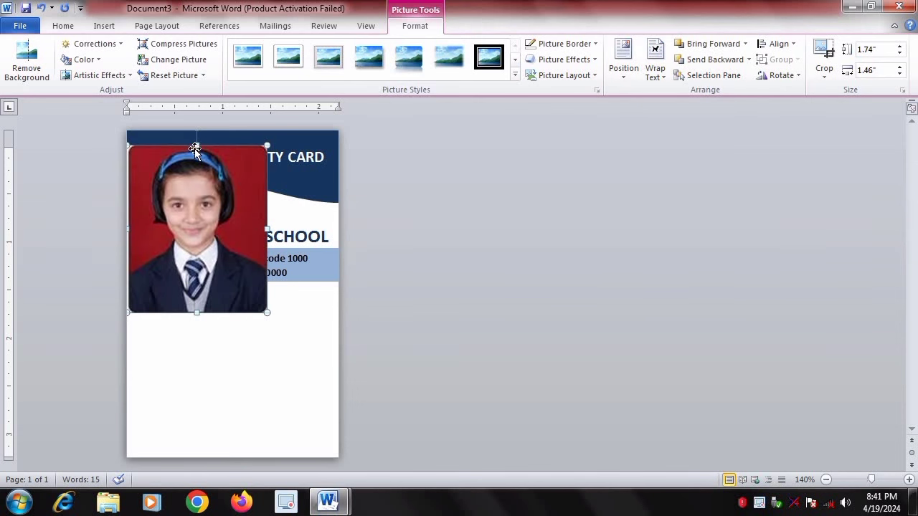
- Move the photo below the address band and shrink it to about 0.89" by 0.74"
drag(185, 147, 188, 273)
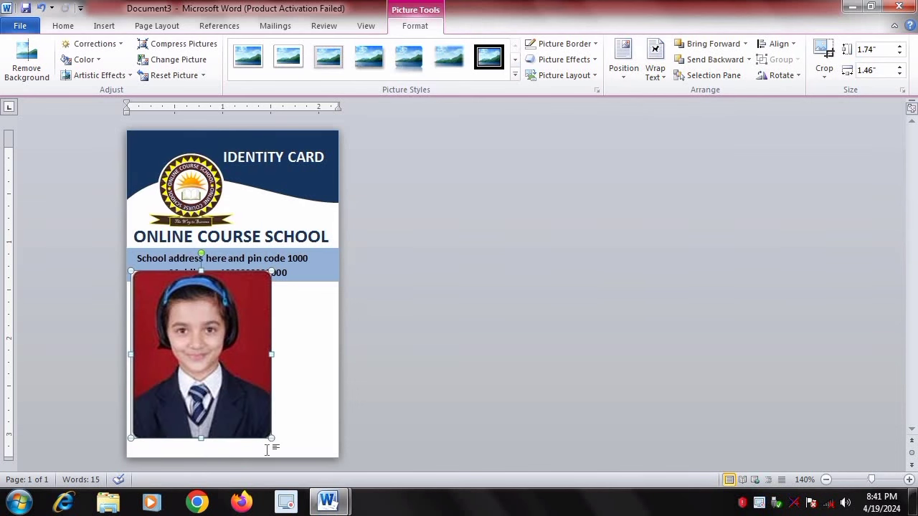
mouse_move(274, 438)
mouse_down()
mouse_move(200, 353)
mouse_move(180, 345)
mouse_up()
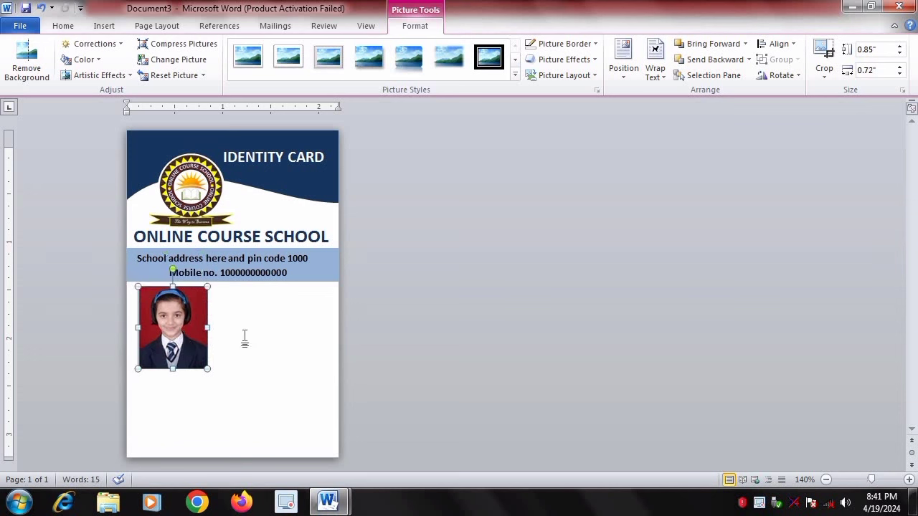
key(Right)
key(Right)
key(Right)
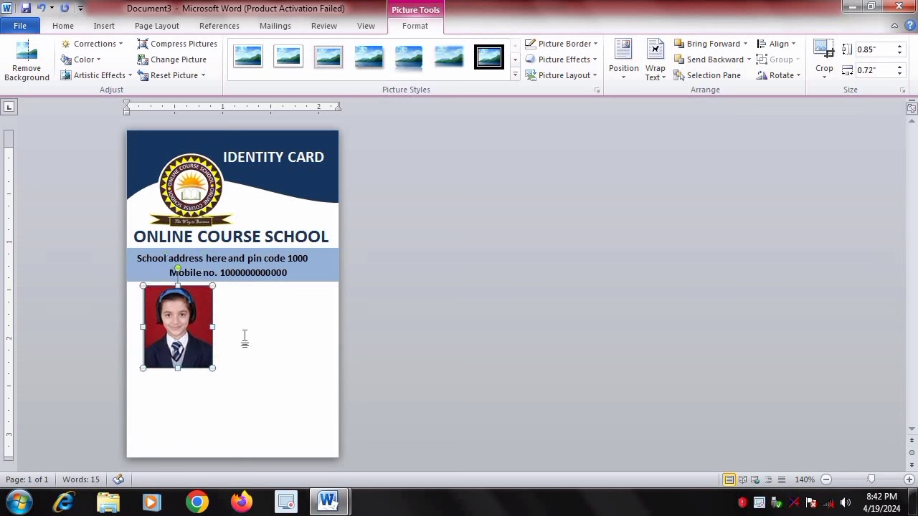
drag(212, 368, 216, 371)
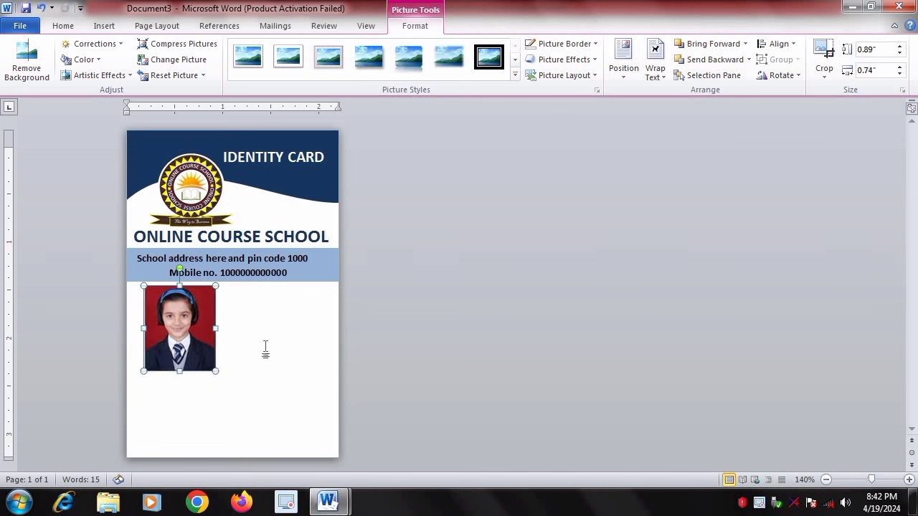
key(Left)
key(Left)
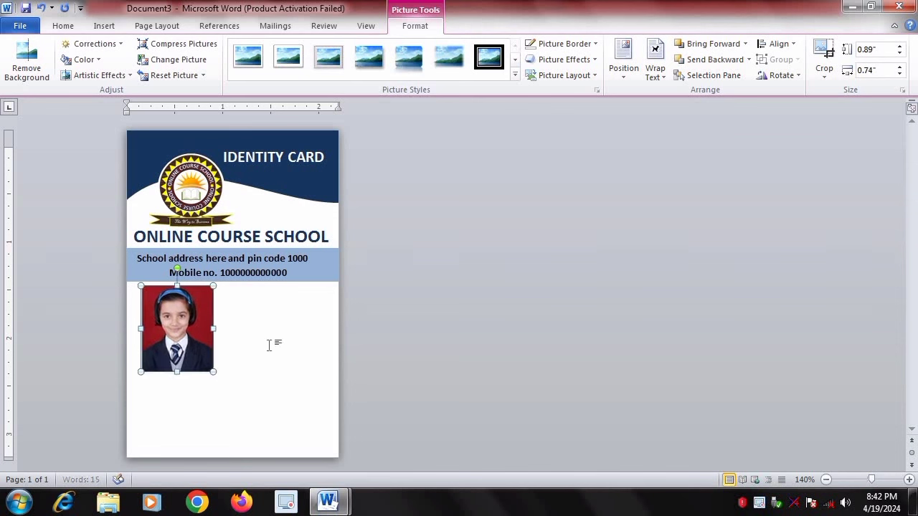
click(223, 445)
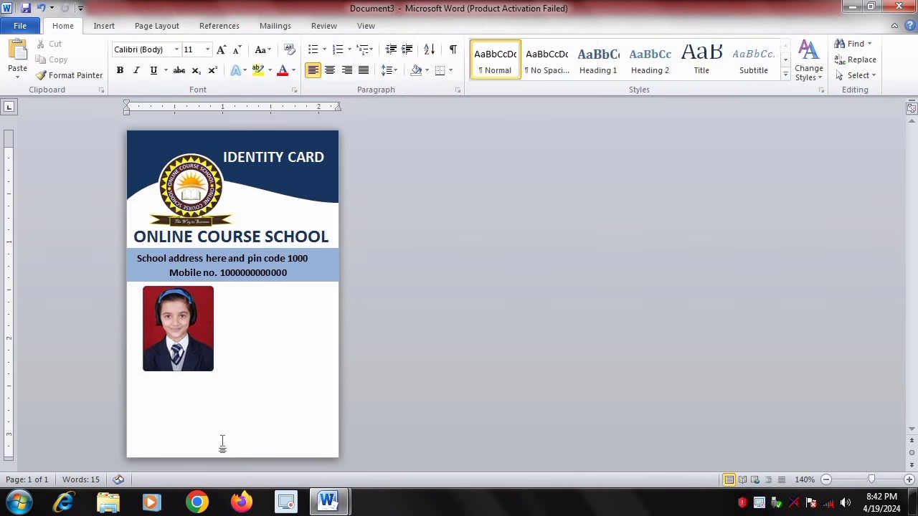
- Copy the mobile number box beside the photo, clear its text, and narrow it
click(247, 272)
click(242, 261)
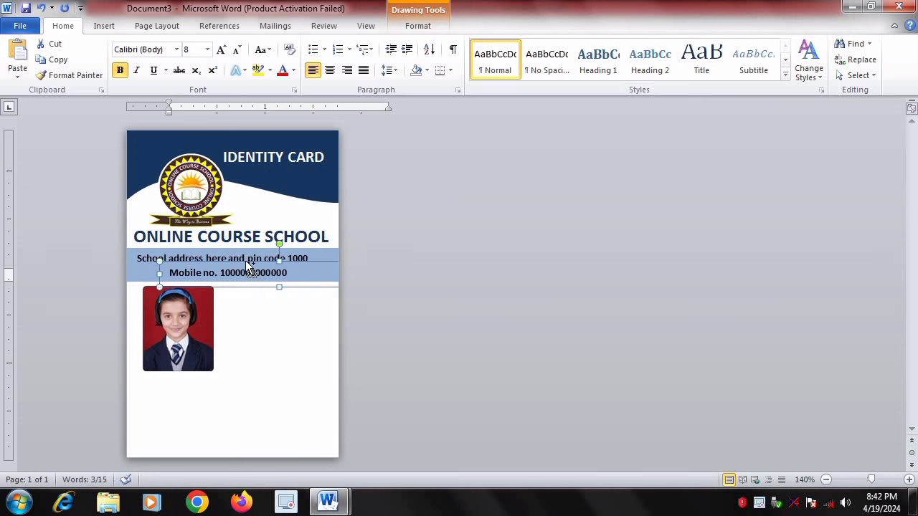
key(ctrl+c)
key(ctrl+v)
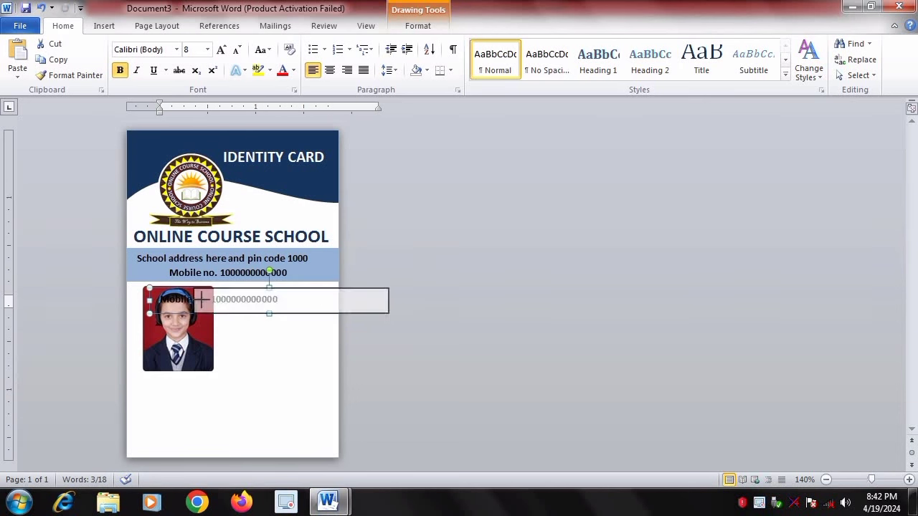
mouse_move(149, 302)
mouse_down()
mouse_move(224, 301)
mouse_move(196, 287)
mouse_up()
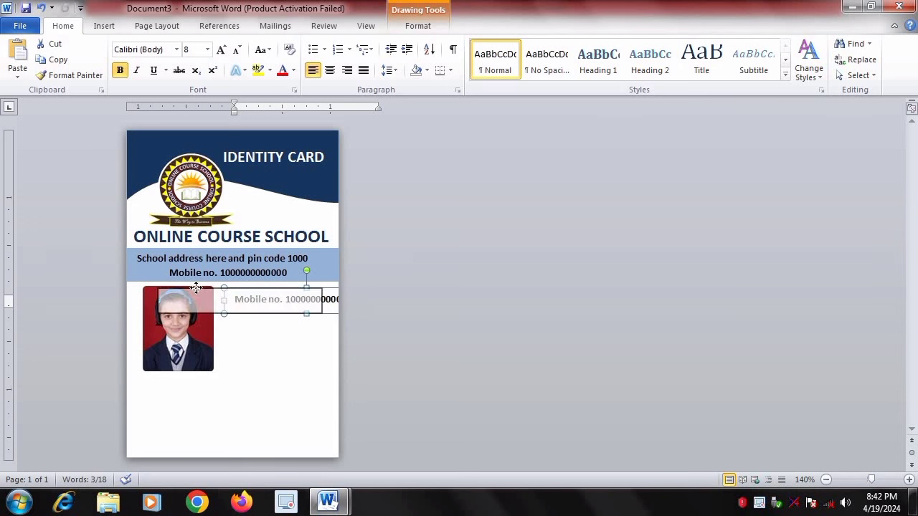
triple_click(278, 298)
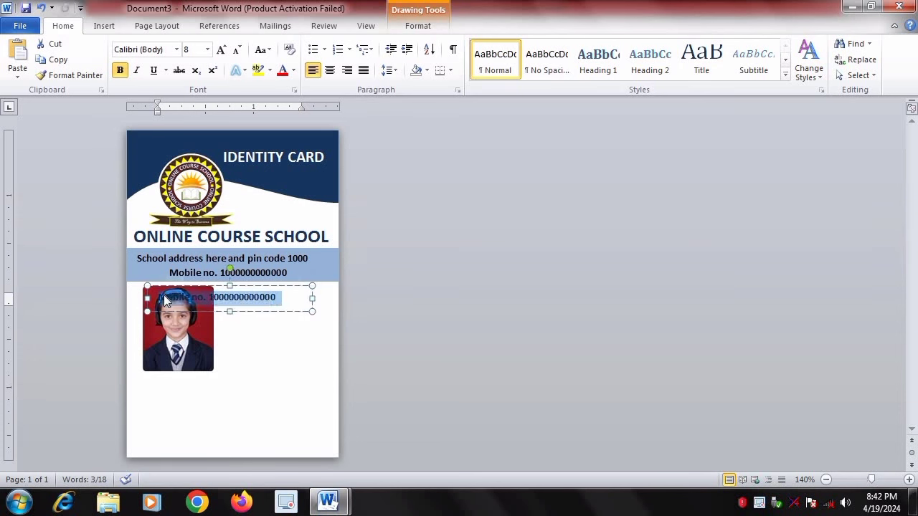
key(Delete)
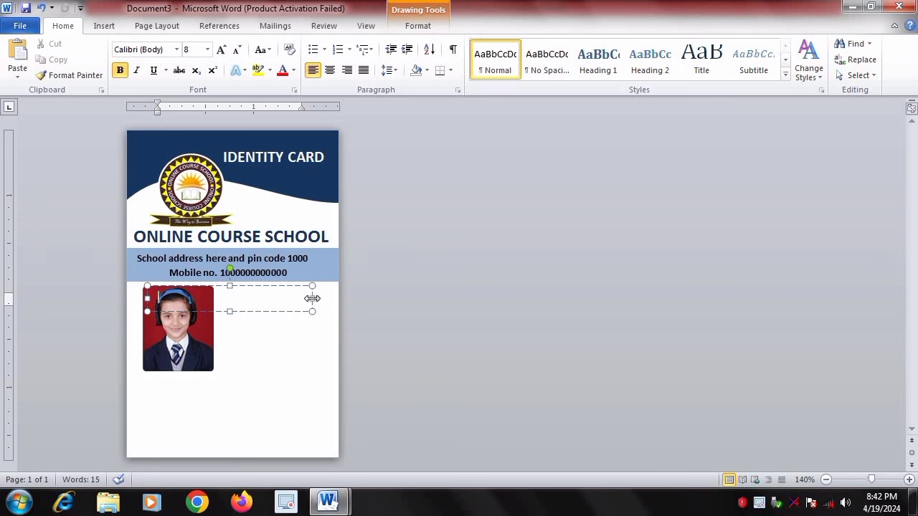
mouse_move(312, 299)
mouse_down()
mouse_move(224, 299)
mouse_move(255, 287)
mouse_up()
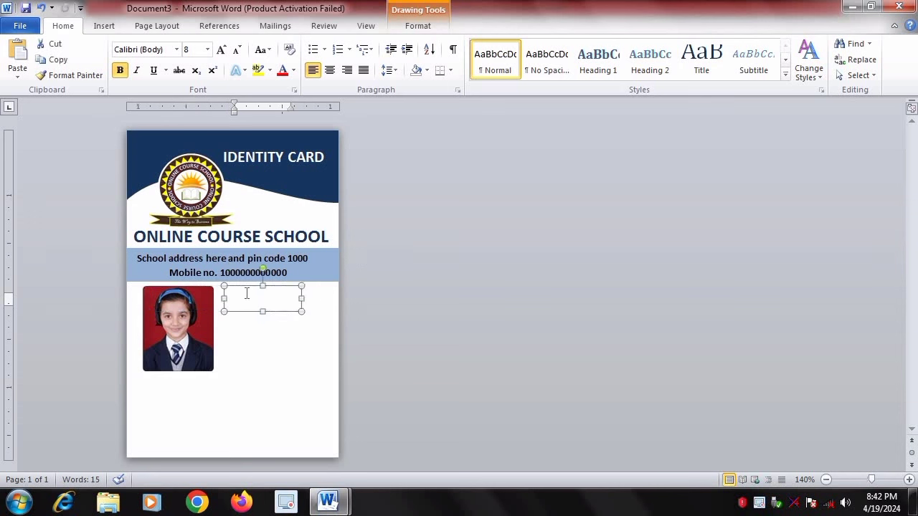
- Type the 'Name:' label in the box and nudge it into position
click(247, 293)
text(Na)
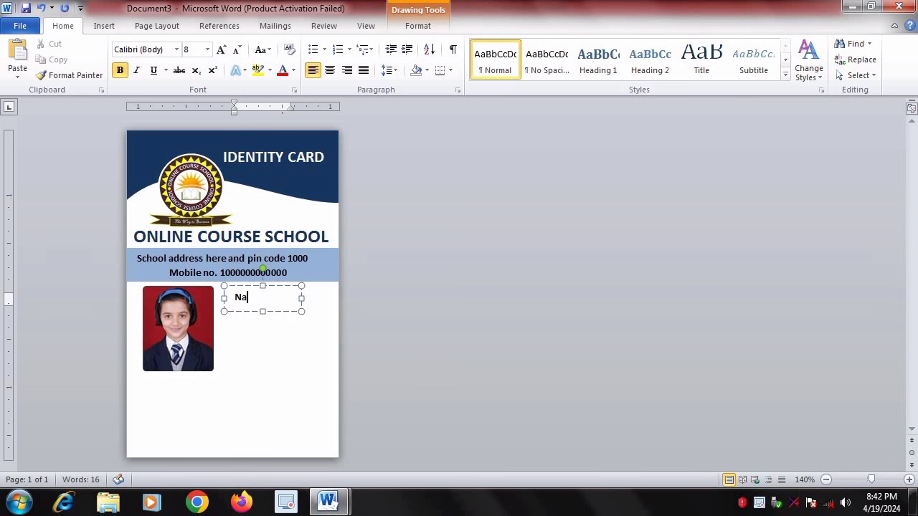
text(me:)
click(253, 287)
click(248, 299)
click(250, 287)
key(ctrl+Up)
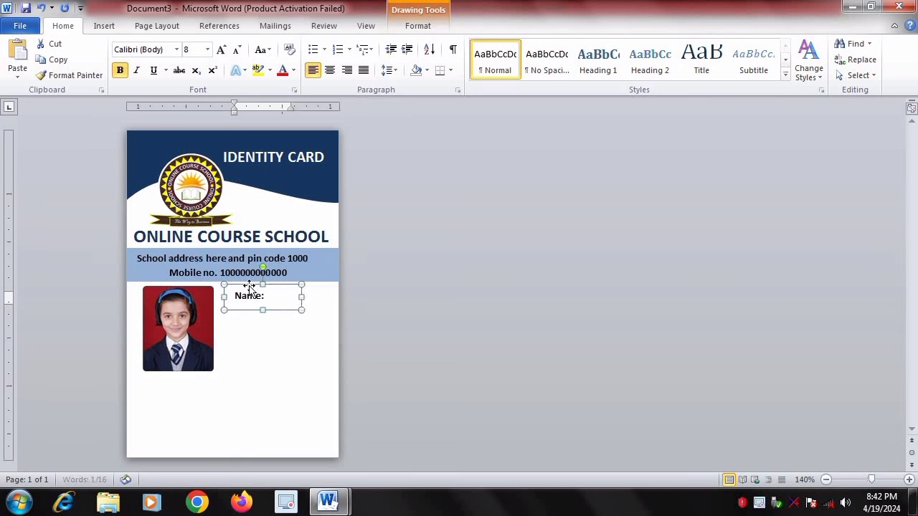
key(ctrl+Up)
key(ctrl+Left)
key(ctrl+Left)
key(ctrl+Left)
key(ctrl+Left)
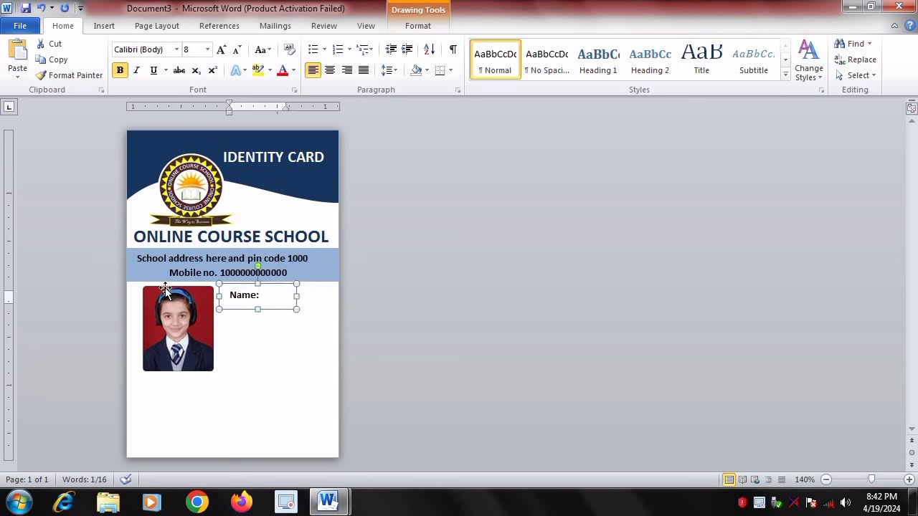
click(167, 286)
- Remove bold from the address line and the 'Mobile no. 10000000' line
drag(138, 258, 309, 259)
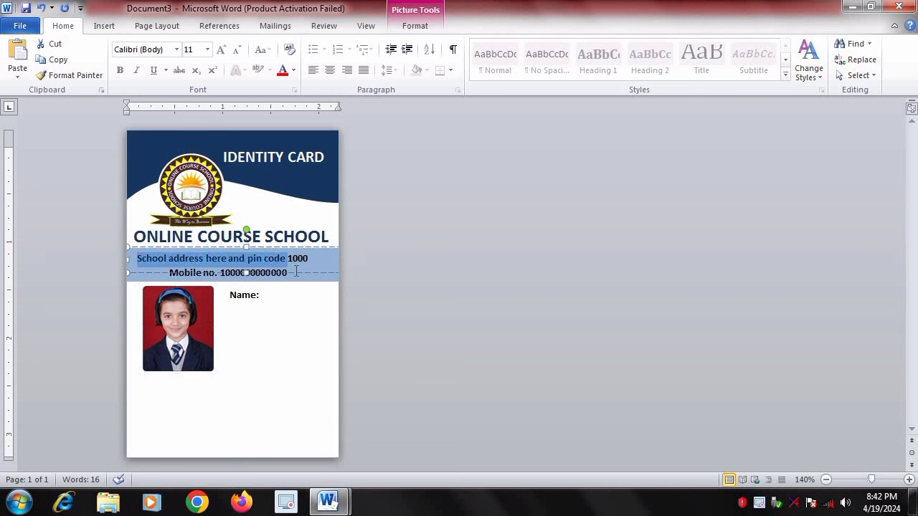
click(121, 70)
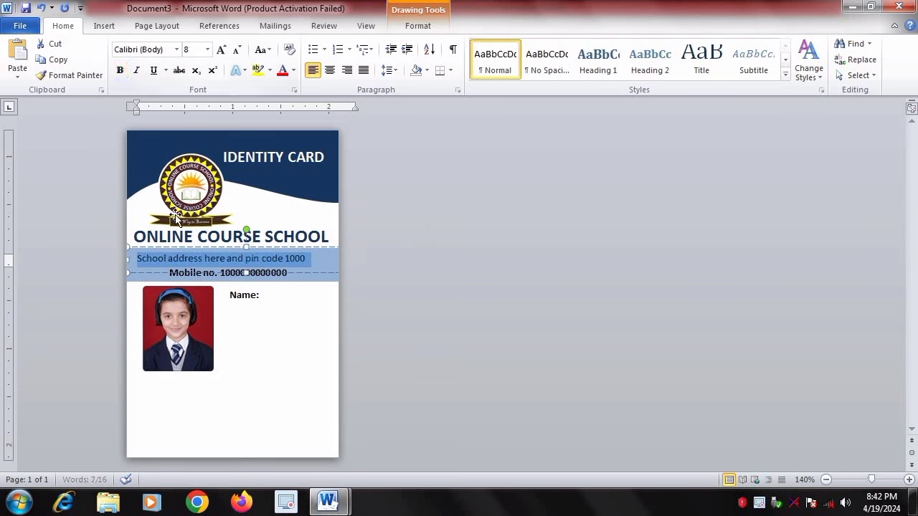
click(207, 280)
drag(170, 273, 286, 274)
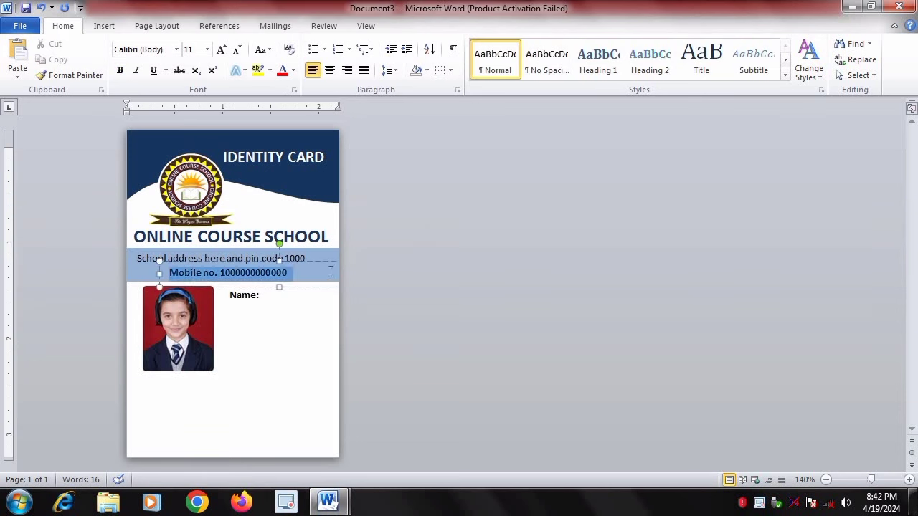
key(ctrl+b)
click(268, 301)
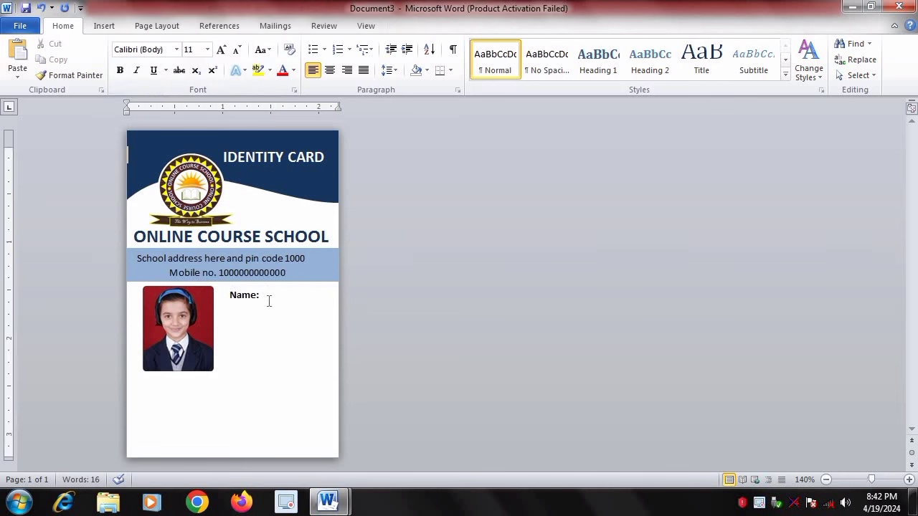
- Duplicate the Name: text box below it and clear its text
click(249, 285)
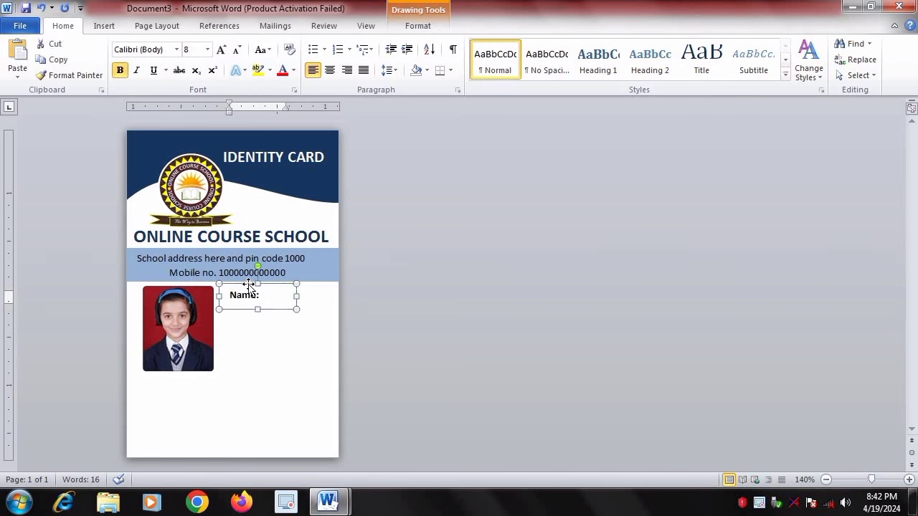
key(ctrl+c)
key(ctrl+v)
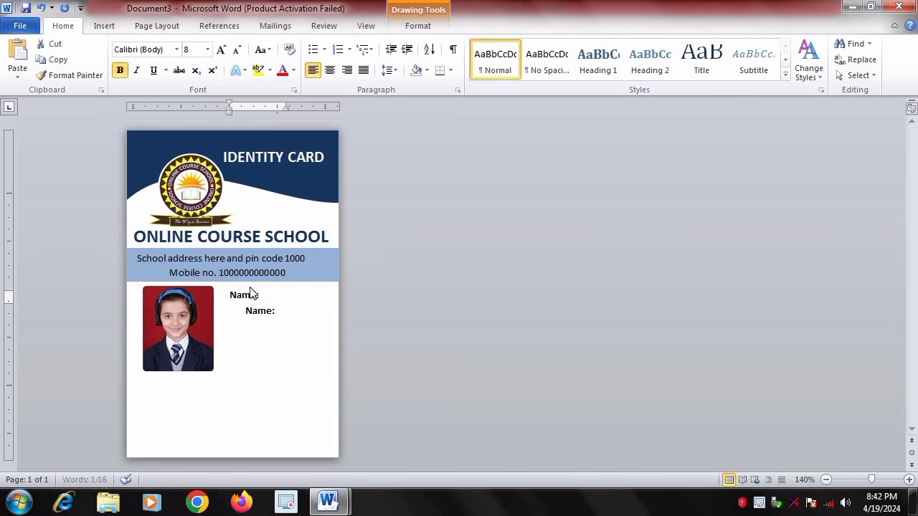
click(277, 316)
drag(279, 311, 245, 311)
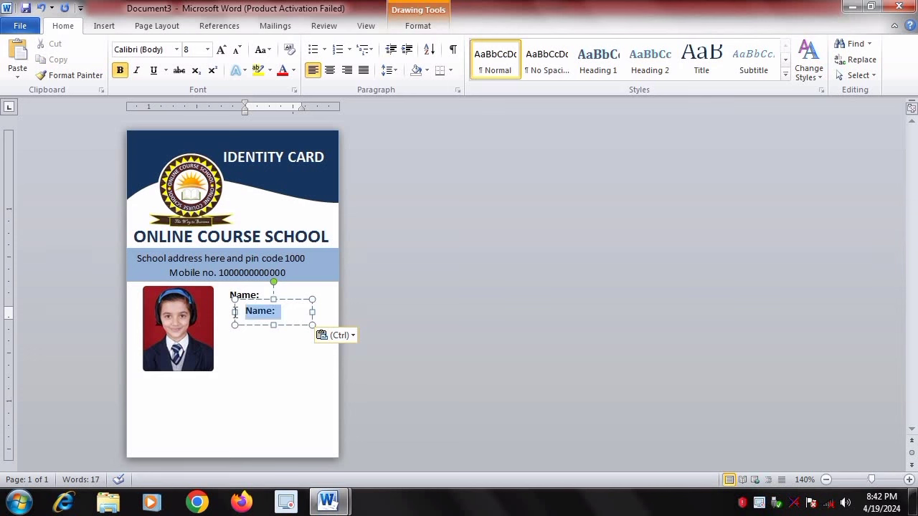
key(Delete)
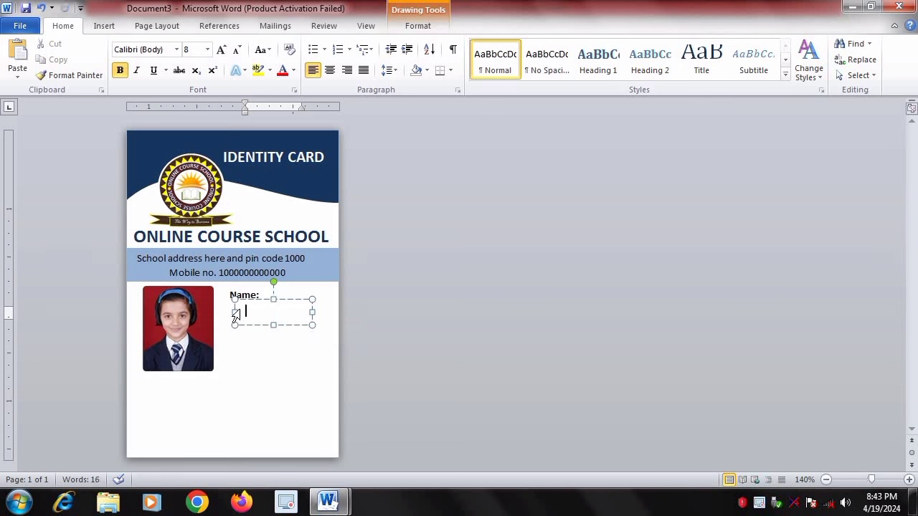
click(252, 326)
- Type 'Online Course' in the new box and widen it to fit
click(256, 311)
text(Onl)
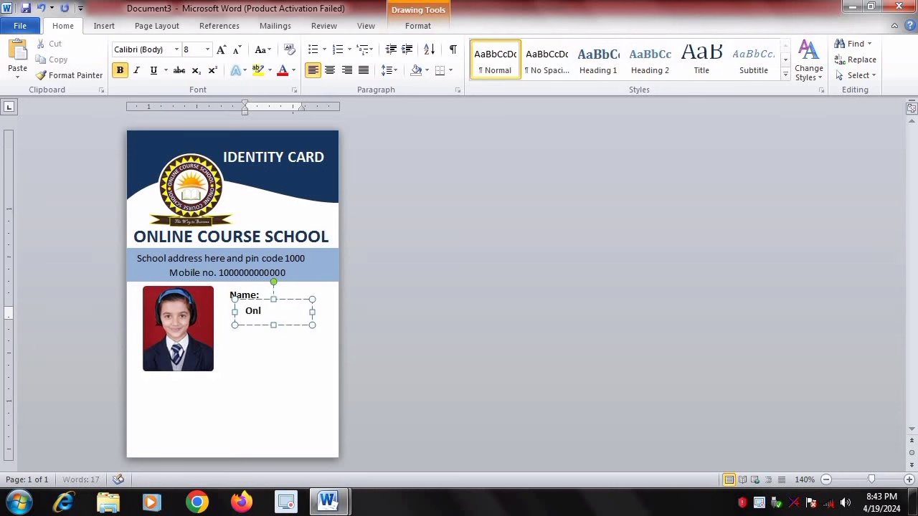
text(n)
key(BackSpace)
text(ne)
text(ou)
key(BackSpace)
key(BackSpace)
key(BackSpace)
mouse_move(312, 312)
mouse_down()
mouse_move(326, 310)
mouse_move(246, 311)
mouse_up()
click(418, 26)
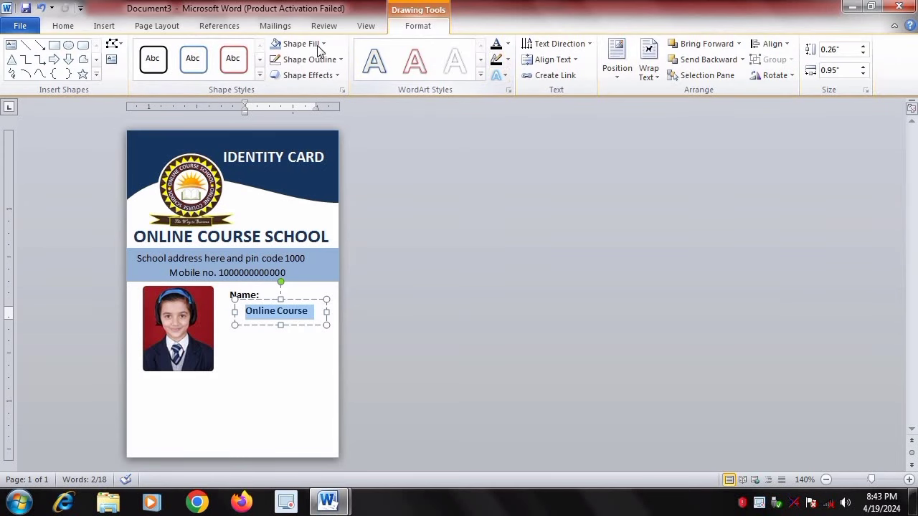
- Make the Online Course text blue, keeping its font size at 8
click(70, 27)
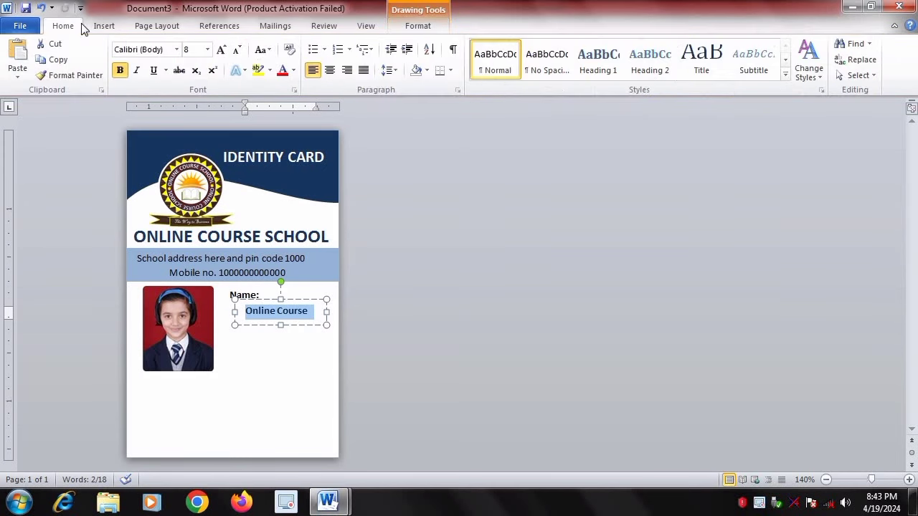
click(236, 50)
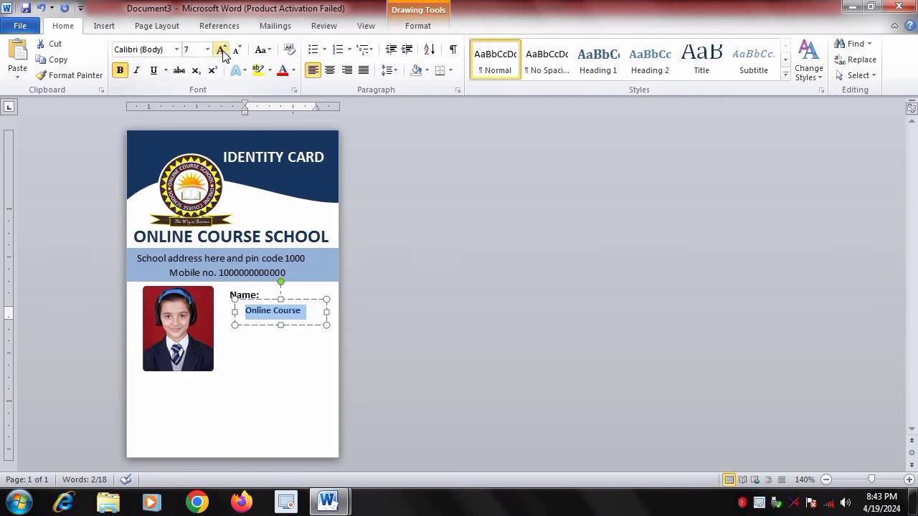
click(221, 51)
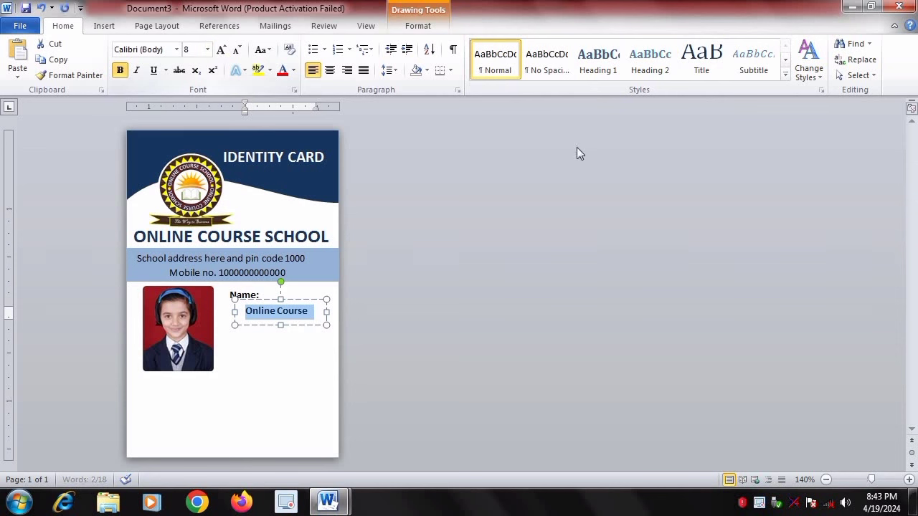
click(418, 26)
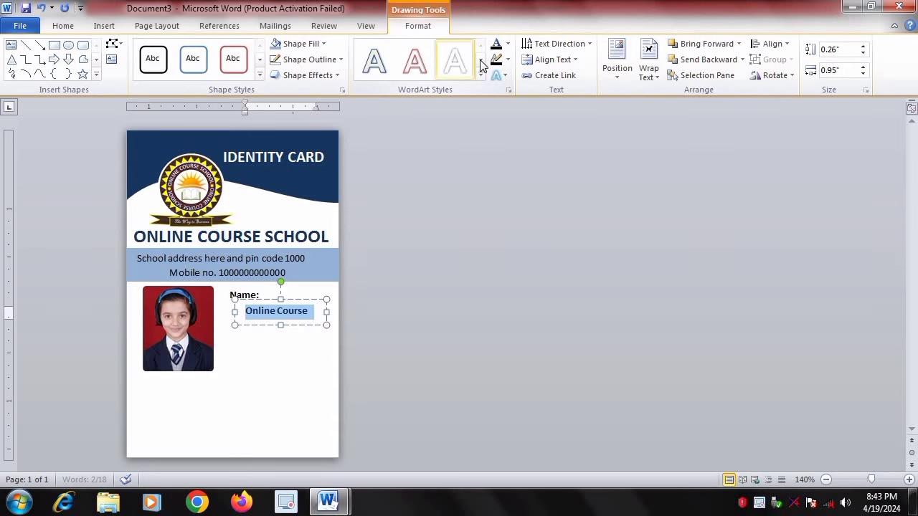
click(418, 26)
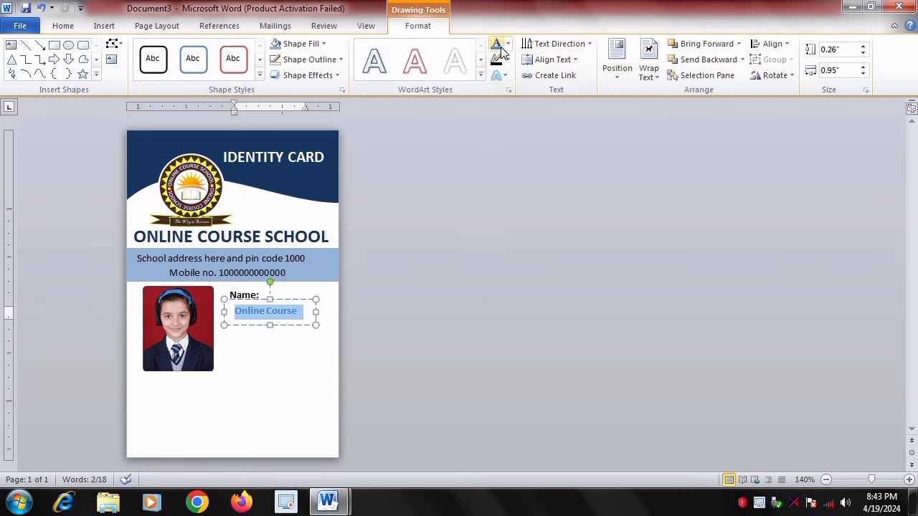
click(508, 45)
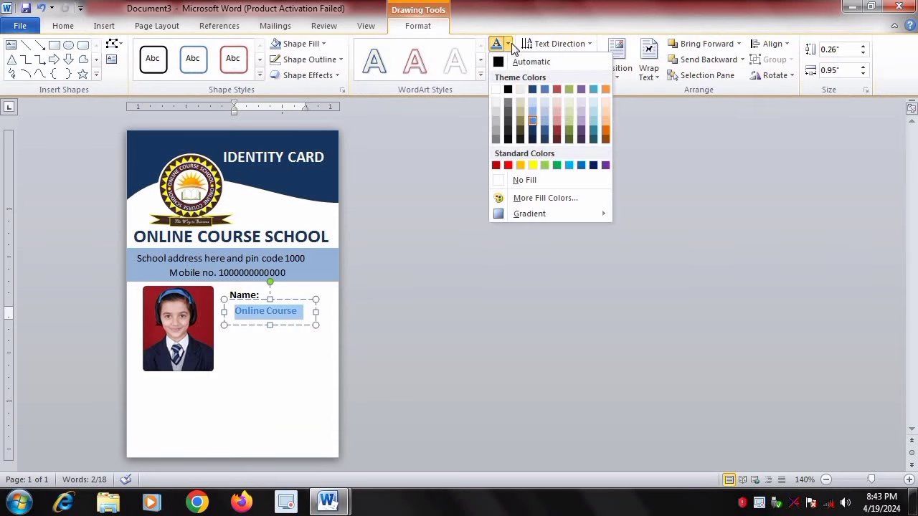
click(585, 166)
click(284, 356)
- Move the Online Course box up and nudge it into line directly beneath Name:
double_click(266, 299)
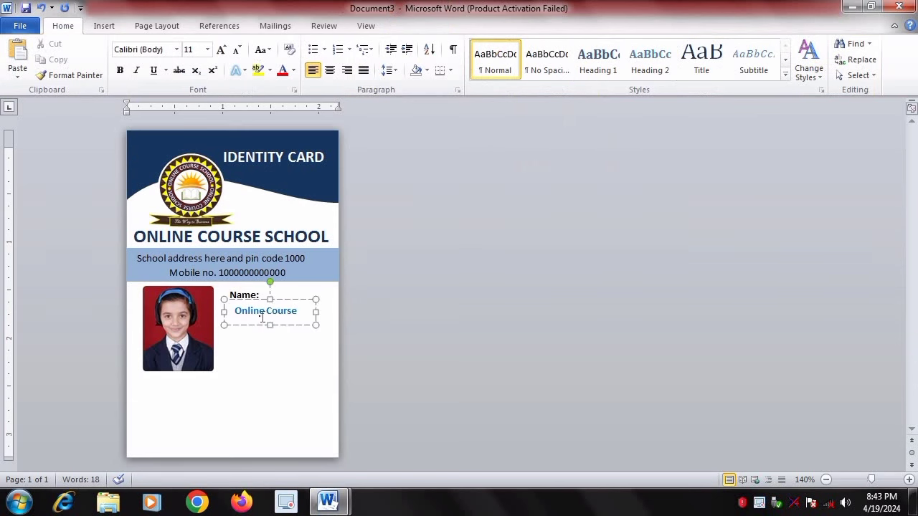
click(265, 298)
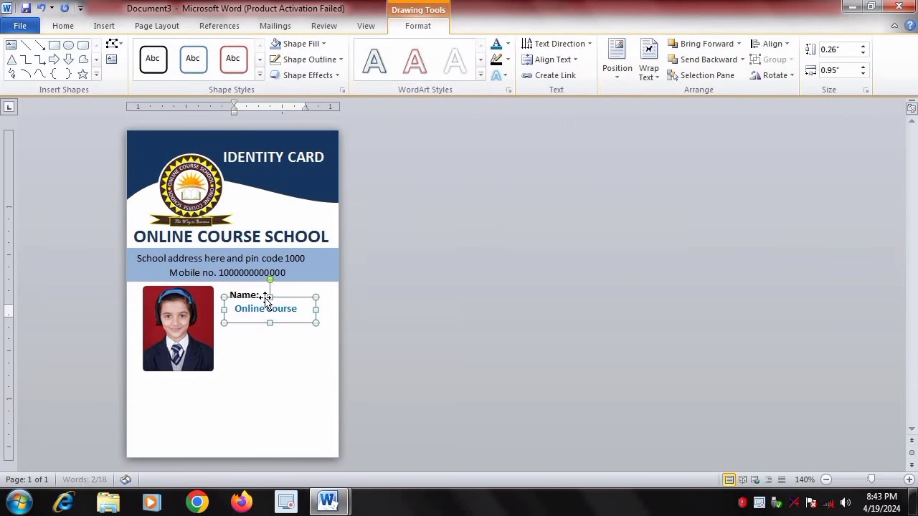
drag(265, 299, 263, 295)
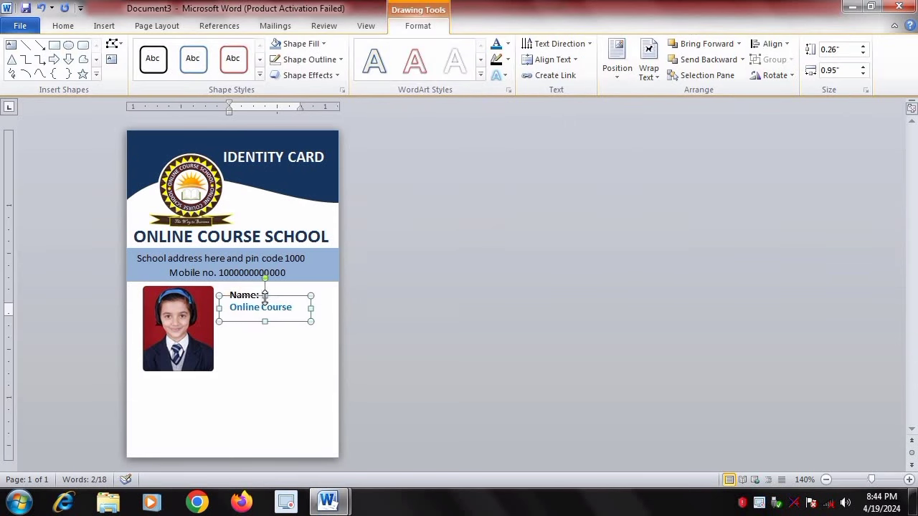
click(246, 348)
click(244, 296)
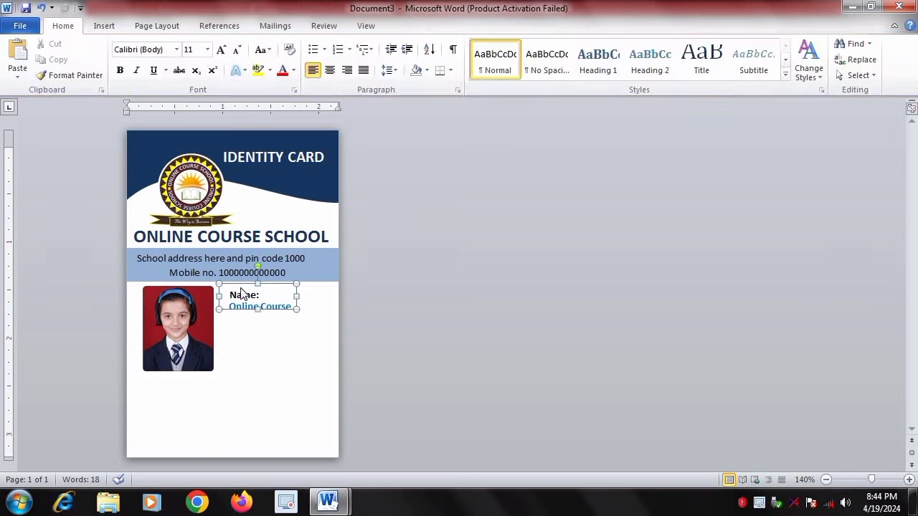
click(250, 307)
click(240, 328)
click(245, 305)
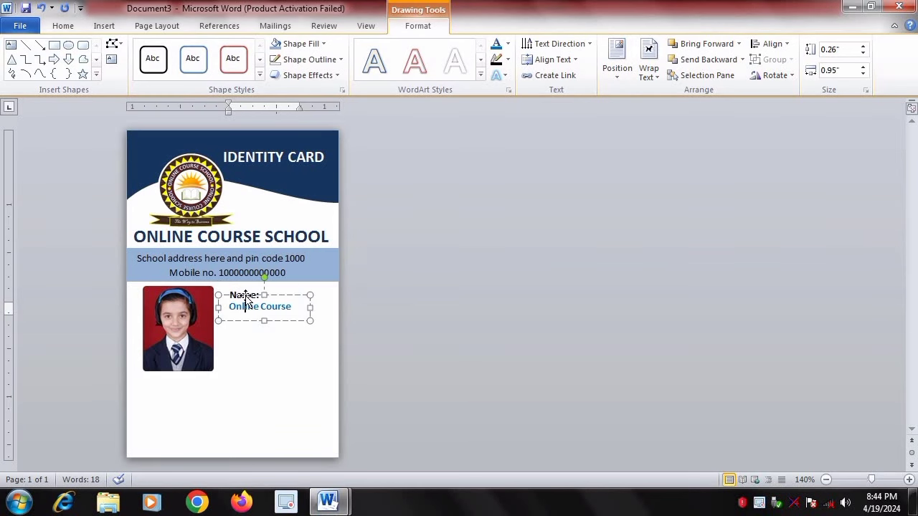
key(Left)
key(Left)
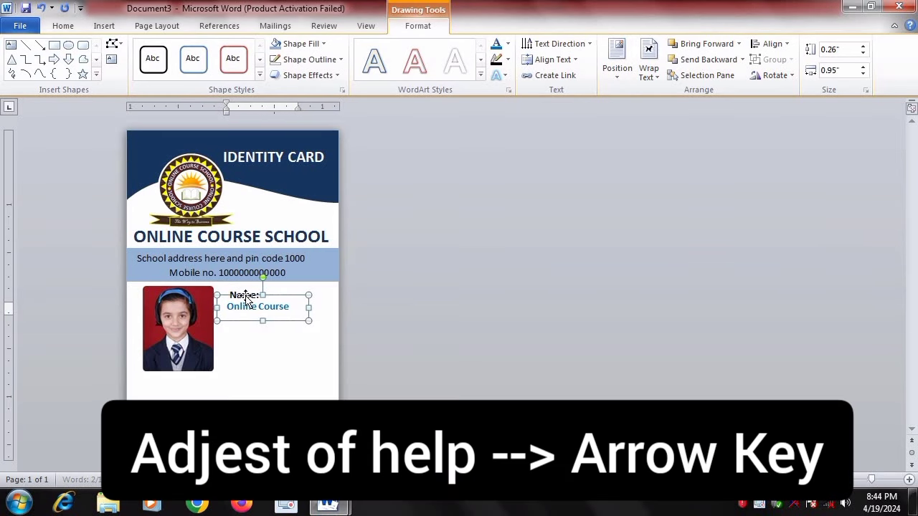
key(Down)
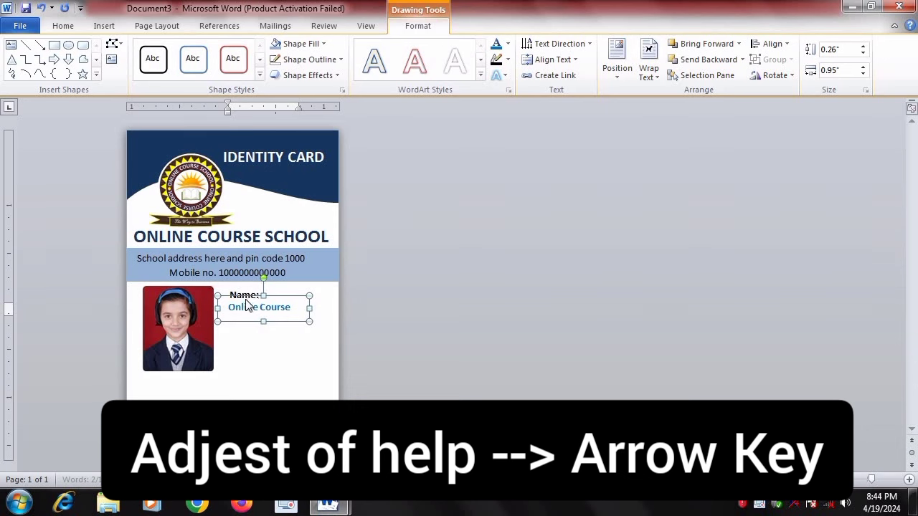
key(Down)
key(Right)
key(Right)
click(283, 342)
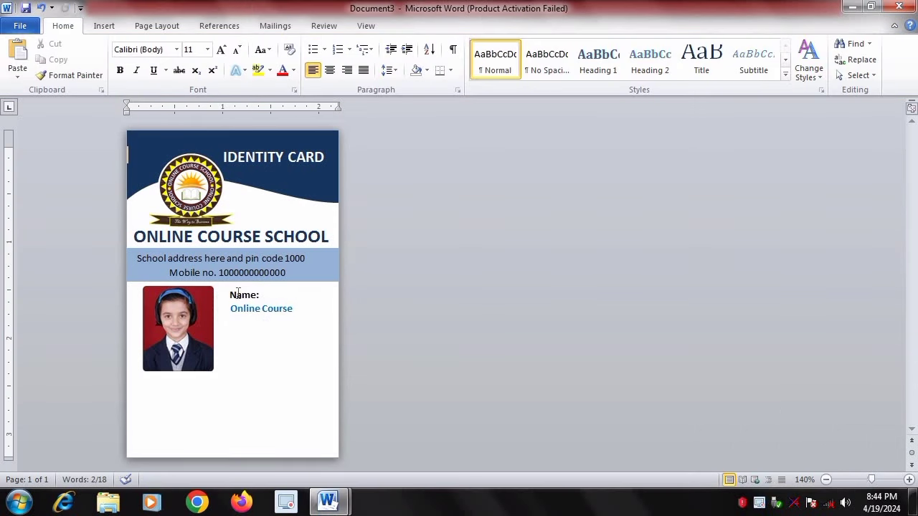
click(241, 285)
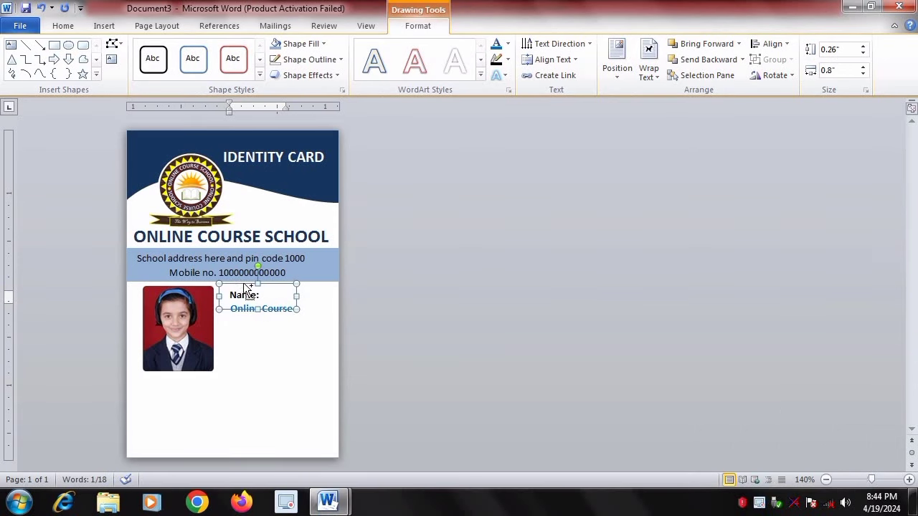
- Duplicate the Name: label below Online Course and change it to 'F/Name:'
key(ctrl+c)
key(ctrl+v)
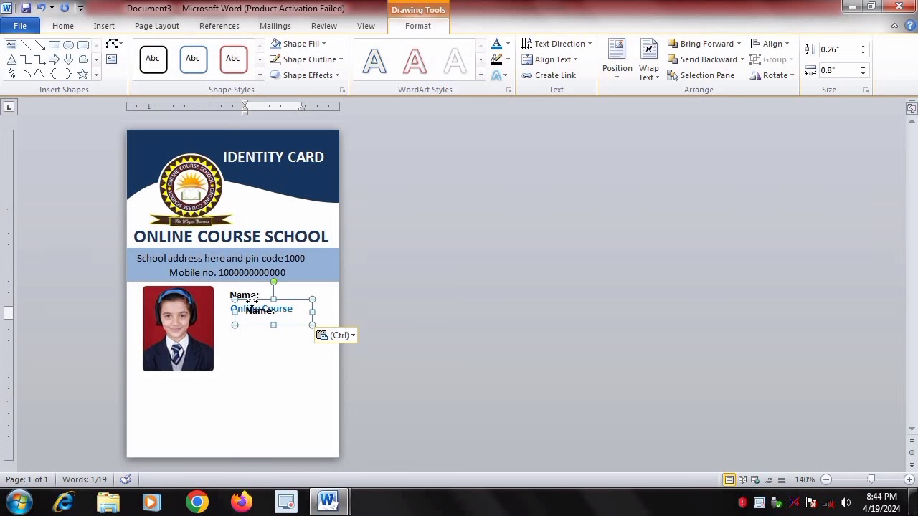
drag(251, 301, 240, 311)
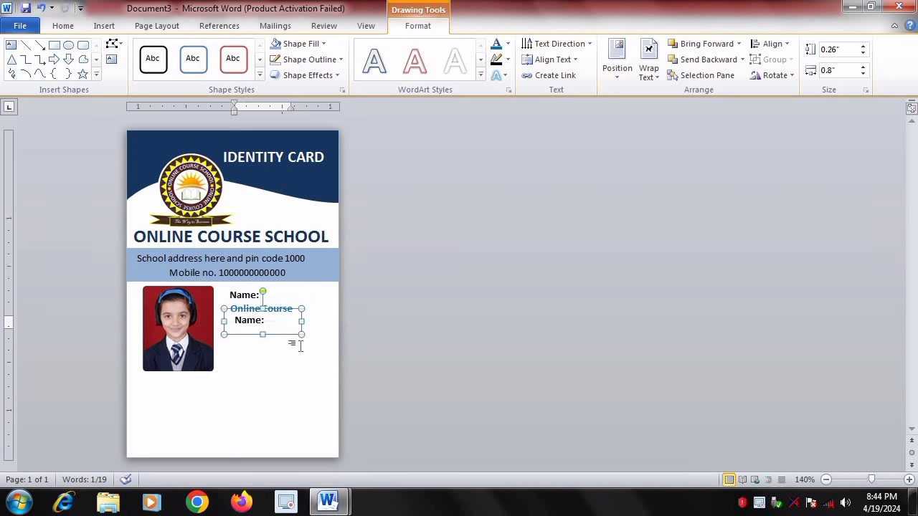
key(Down)
key(Left)
key(Left)
key(Left)
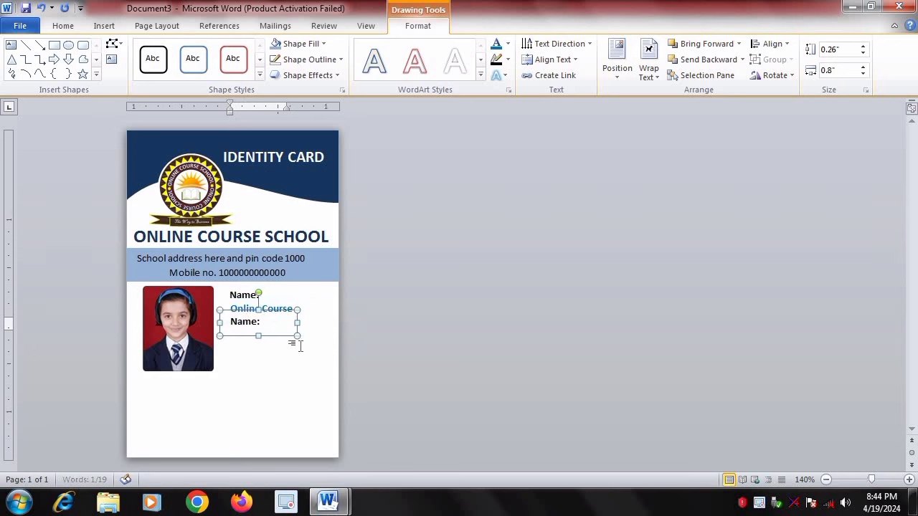
key(Left)
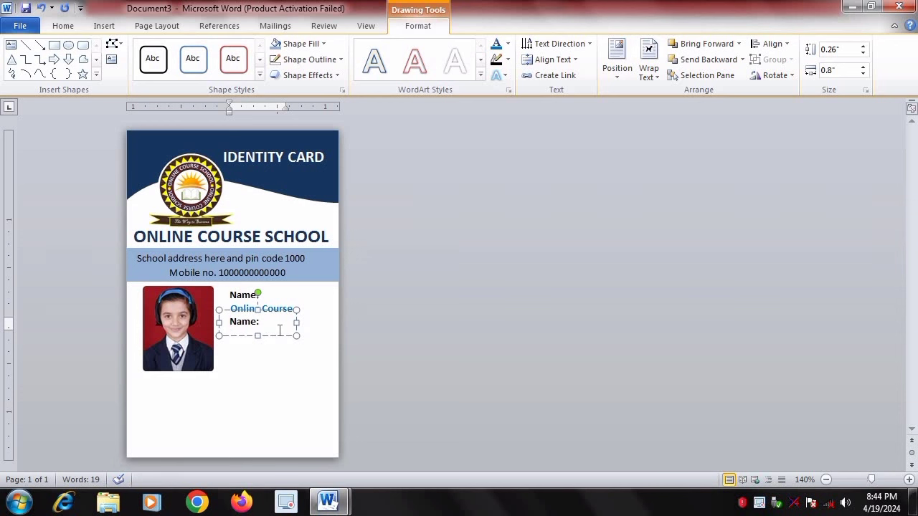
text(?)
key(BackSpace)
text(/)
click(236, 357)
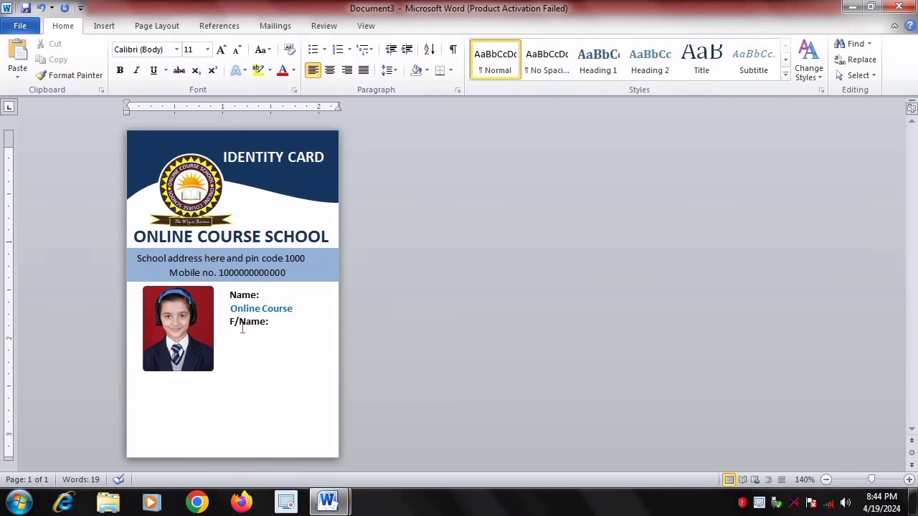
click(240, 322)
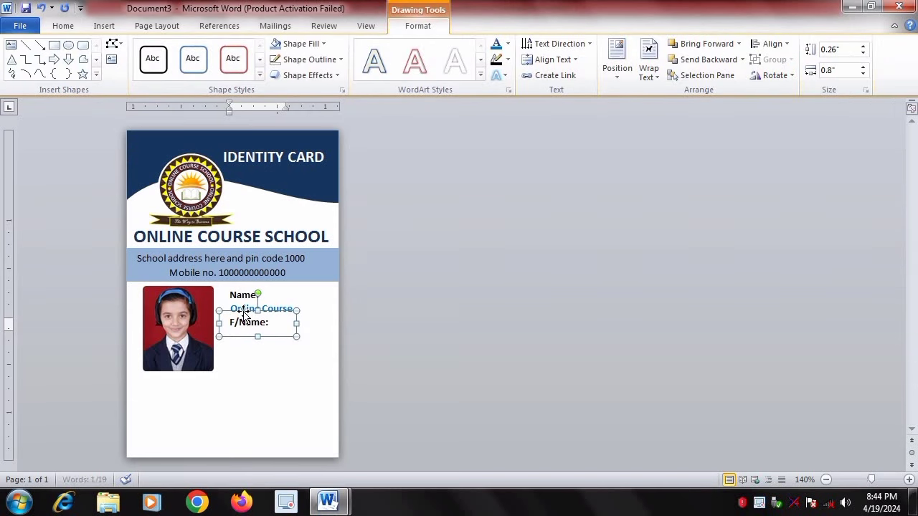
- Copy the blue Online Course value under F/Name: and align it there
drag(243, 314, 245, 302)
click(251, 303)
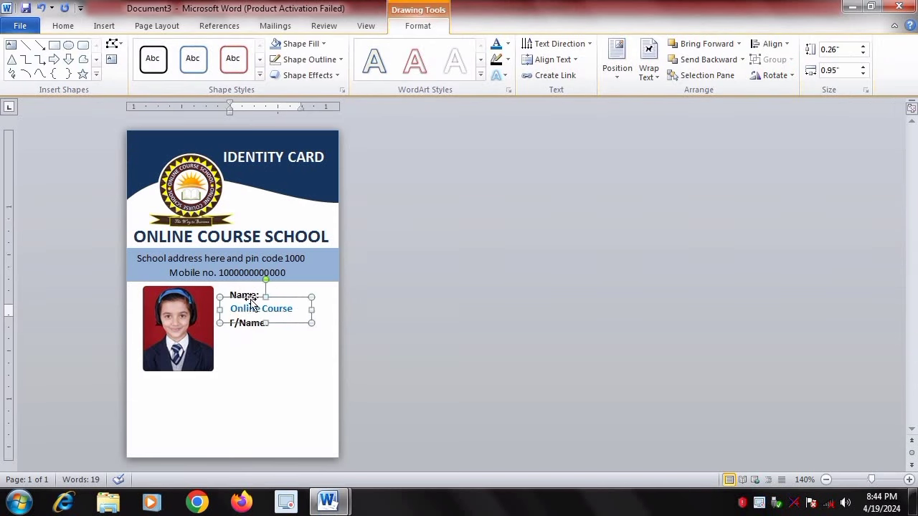
drag(256, 302, 255, 330)
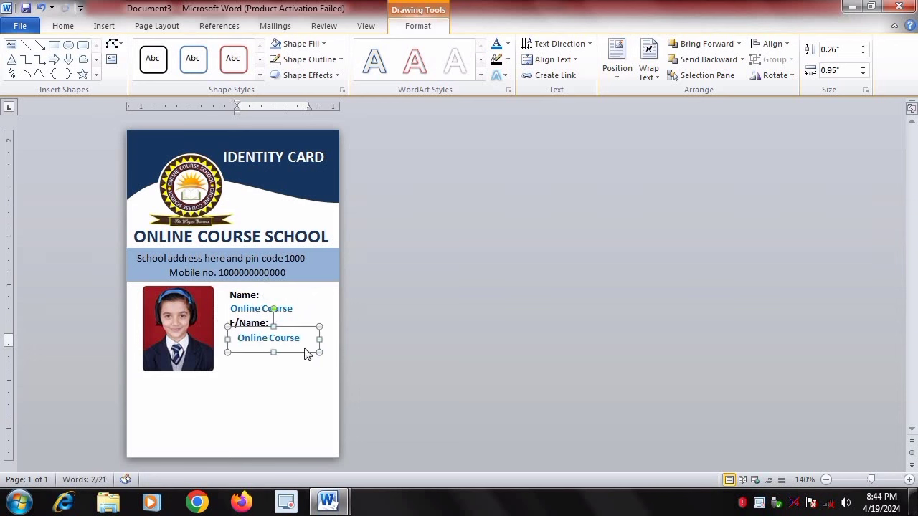
key(Left)
key(Left)
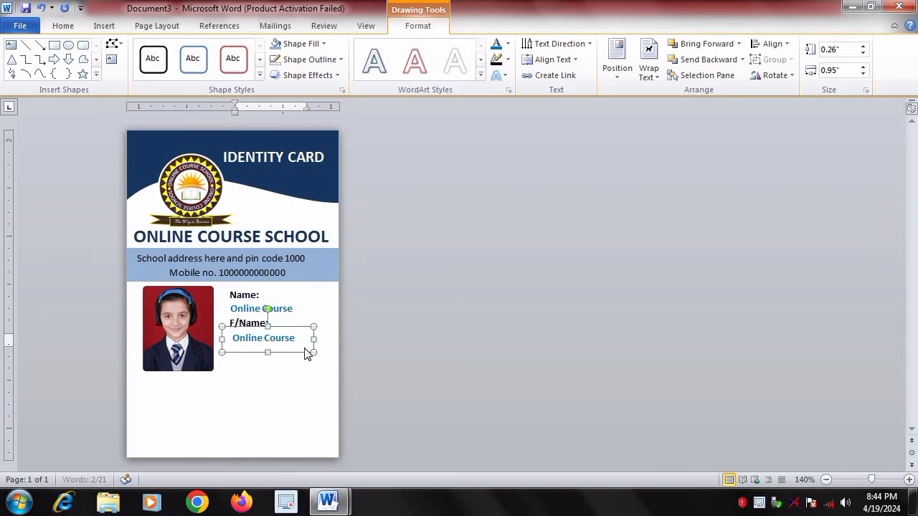
key(Left)
key(Left)
key(Right)
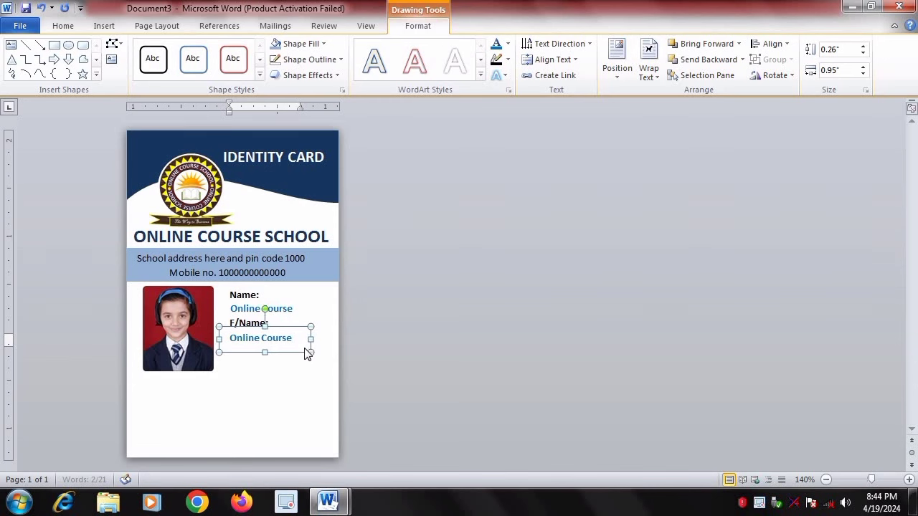
key(Up)
click(280, 387)
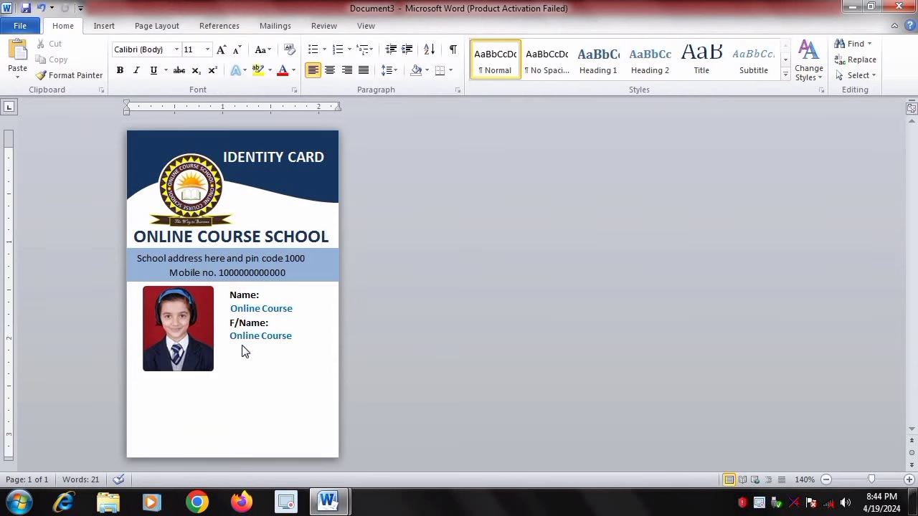
click(249, 323)
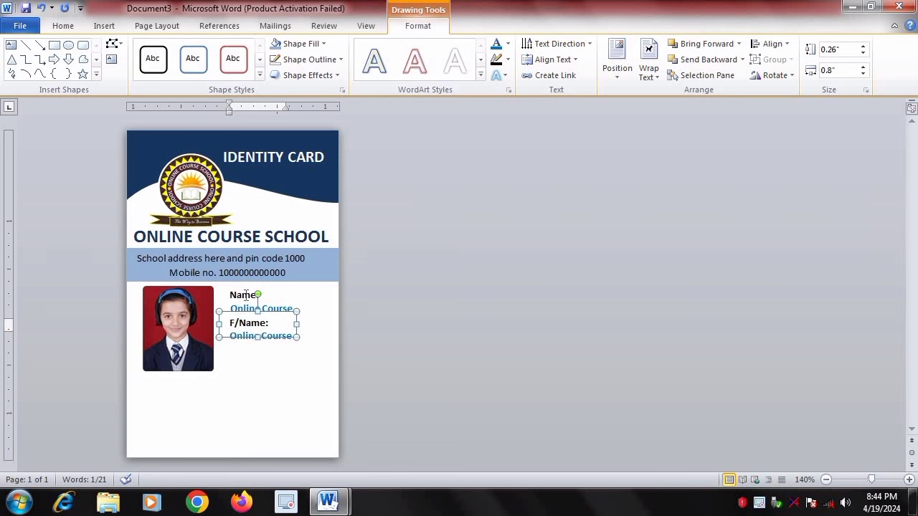
- Copy the Name: label below the F/Name value and retype it as 'Class:'
click(246, 295)
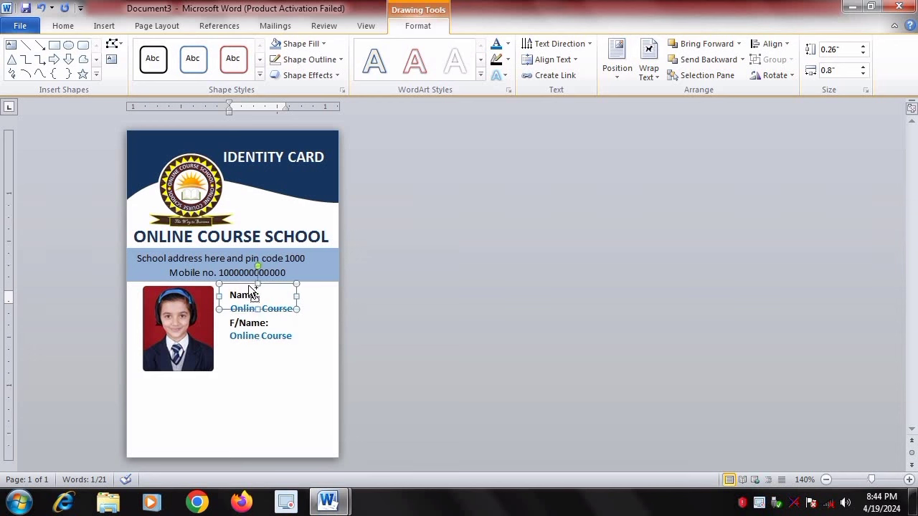
mouse_move(251, 290)
ctrl+mouse_down()
mouse_move(260, 308)
mouse_move(248, 340)
ctrl+mouse_up()
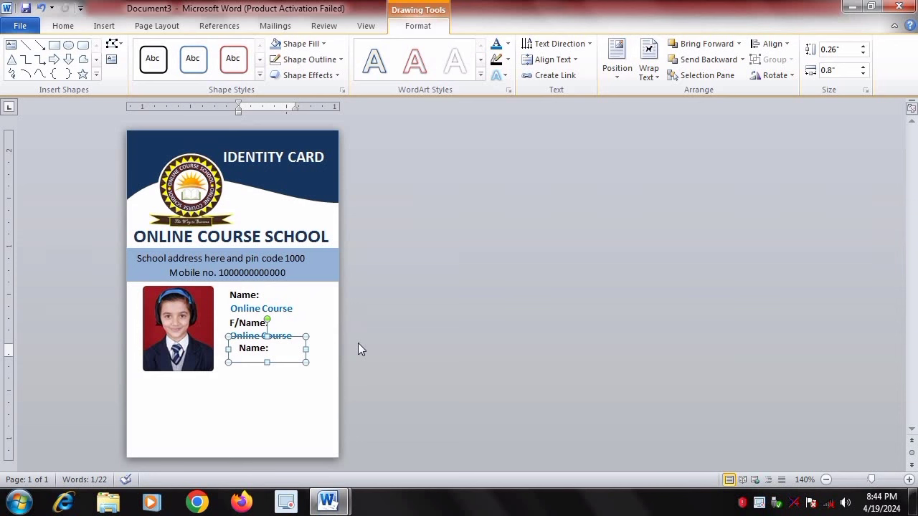
key(Left)
key(Left)
key(Left)
key(Left)
key(Left)
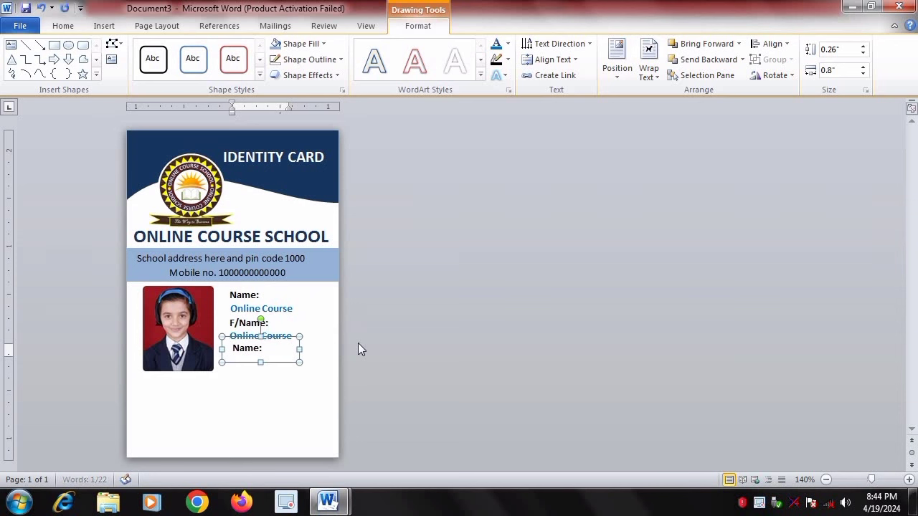
key(Left)
key(Down)
key(Left)
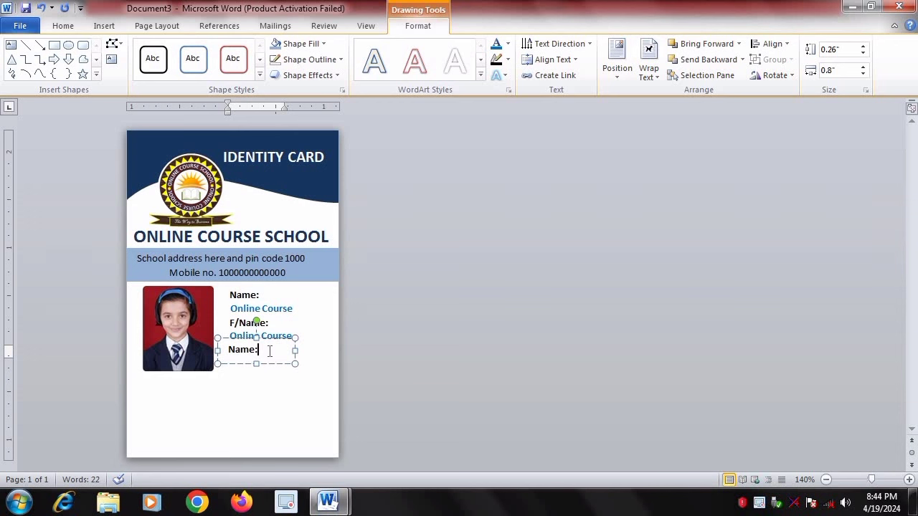
key(BackSpace)
key(BackSpace)
text(Cla)
text(ss)
key(BackSpace)
text(:)
click(279, 378)
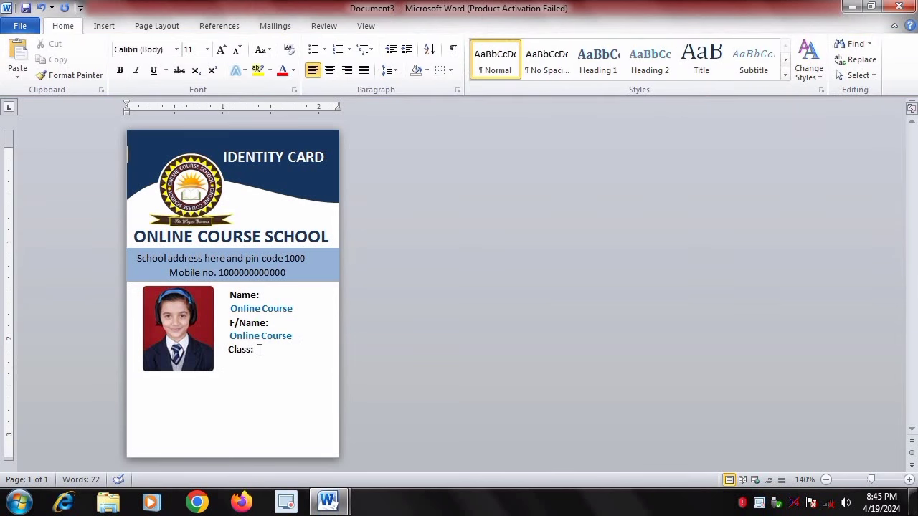
click(260, 350)
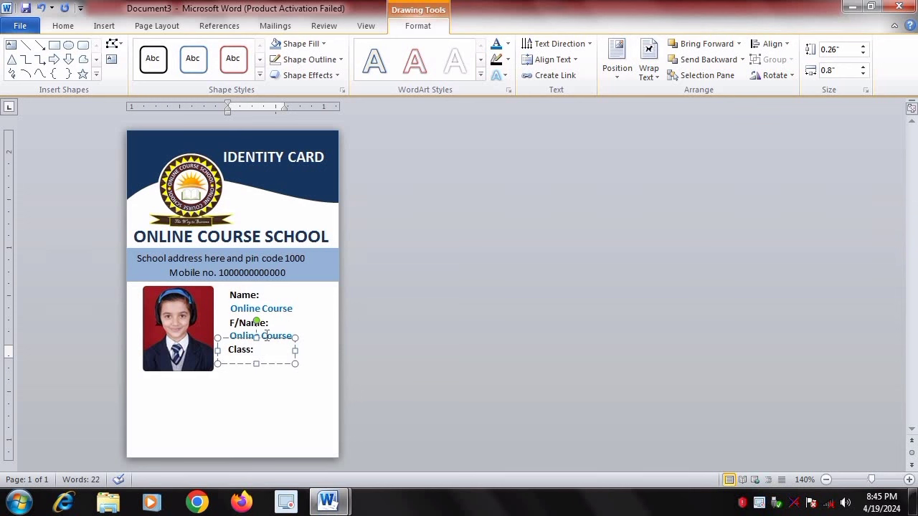
- Paste a copy of the Online Course value, change its text to 'IV', and narrow its box
click(268, 344)
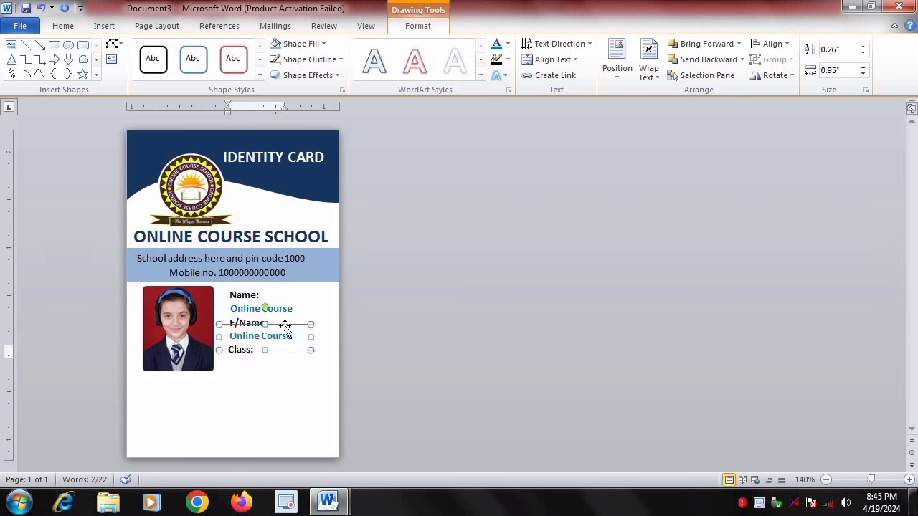
key(ctrl+v)
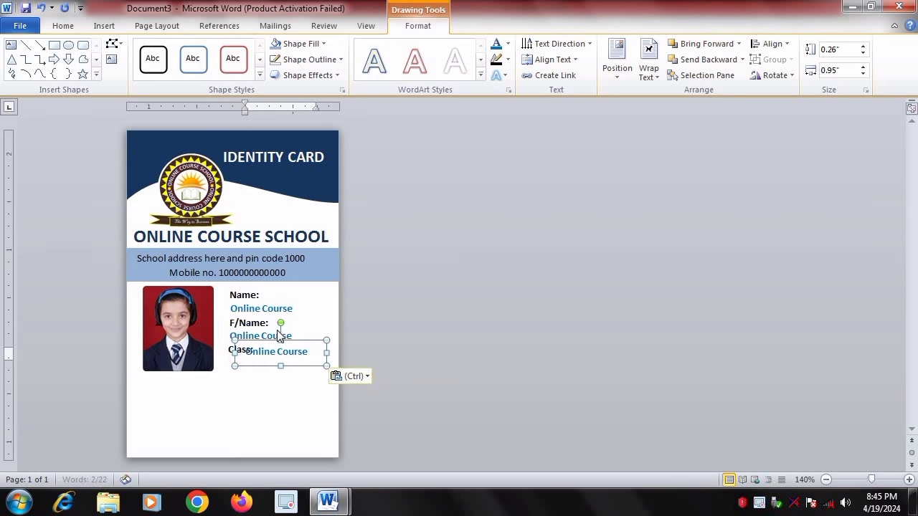
click(311, 353)
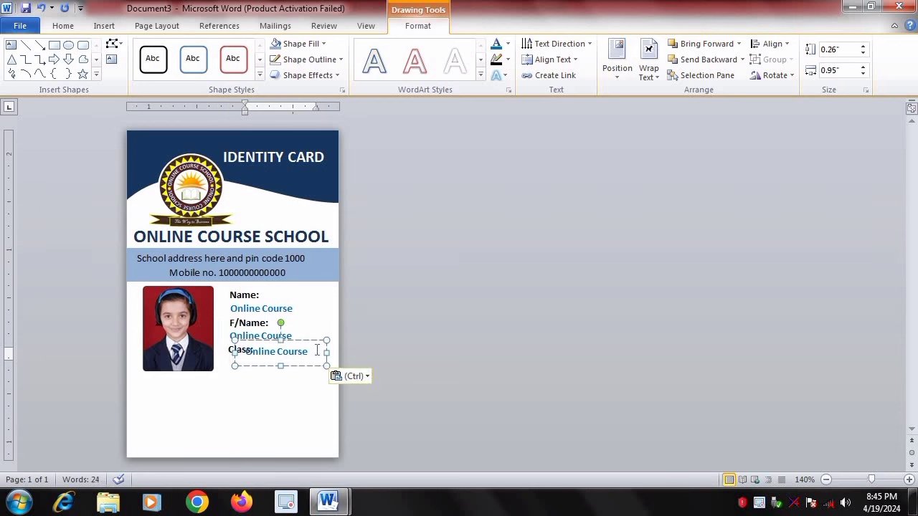
key(BackSpace)
key(BackSpace)
key(BackSpace)
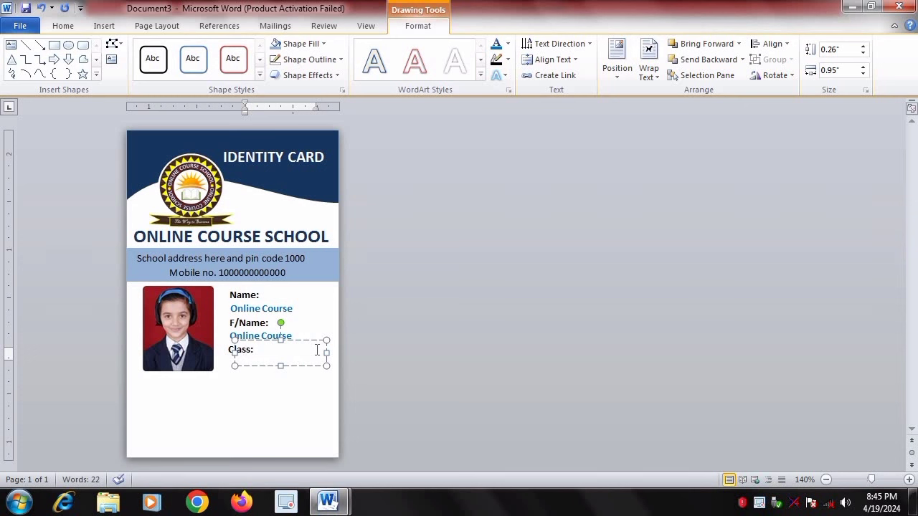
text(IV)
mouse_move(327, 352)
mouse_down()
mouse_move(272, 351)
mouse_move(297, 350)
mouse_up()
- Nudge the IV value into line beside the Class: label
key(Left)
key(Left)
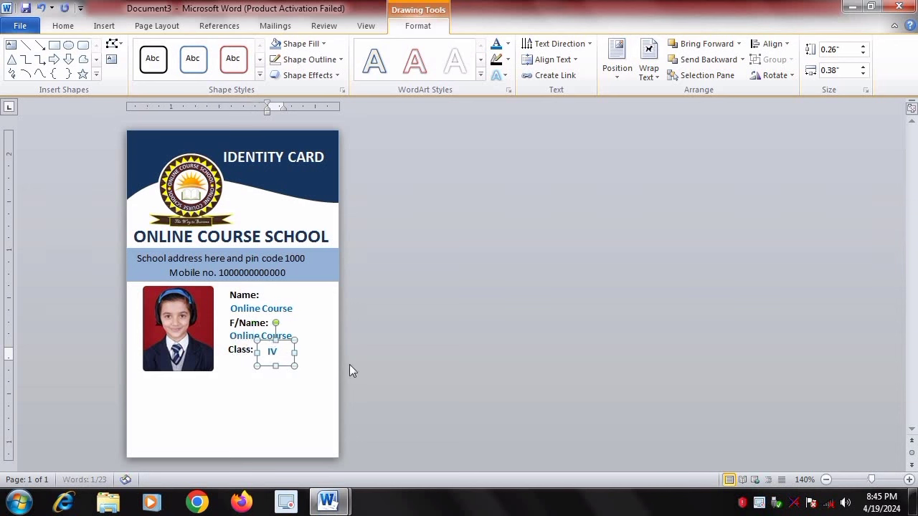
key(Left)
key(Left)
key(Up)
key(Left)
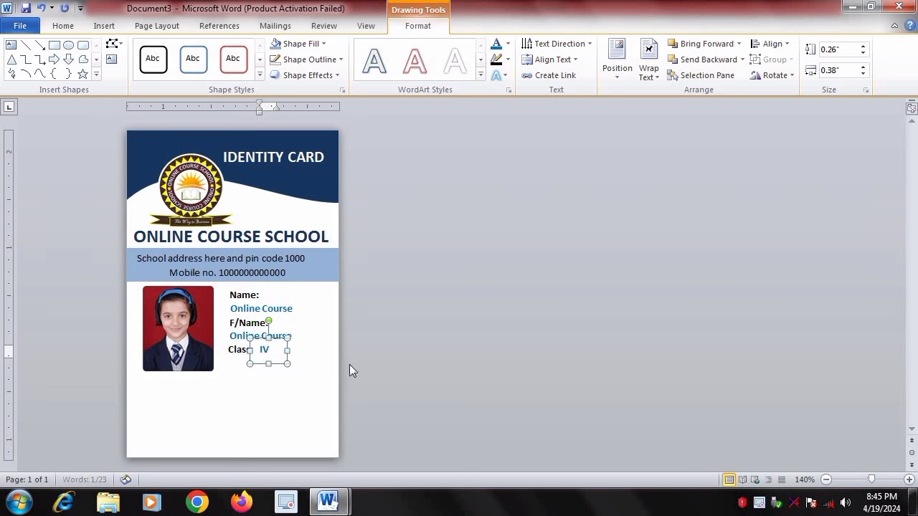
key(Left)
click(291, 404)
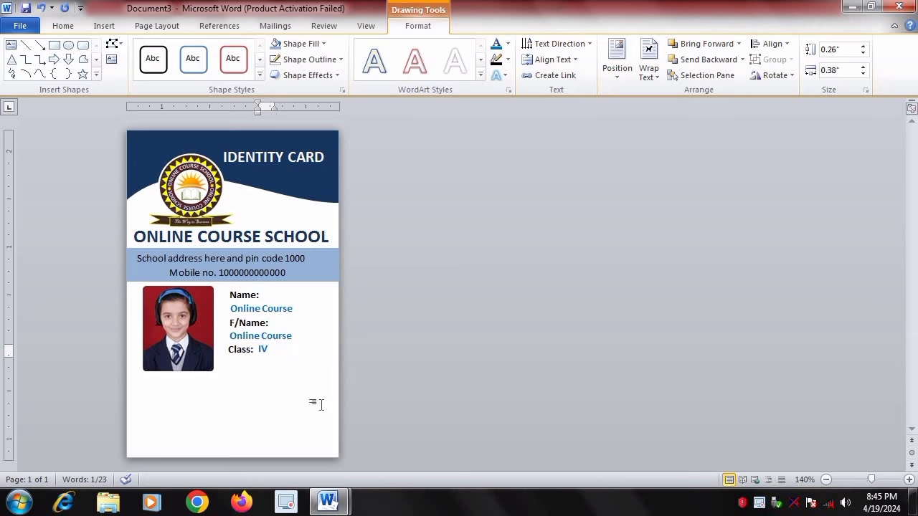
click(265, 338)
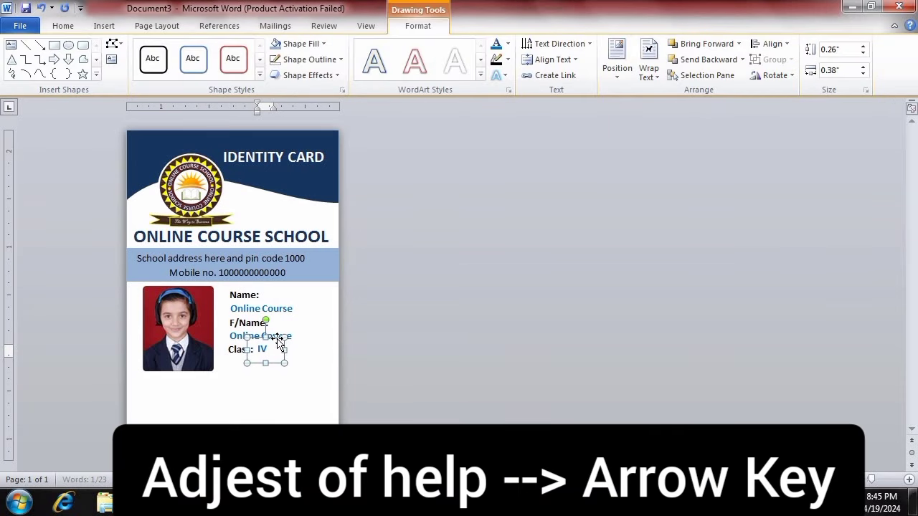
key(Left)
key(Down)
key(Right)
click(244, 419)
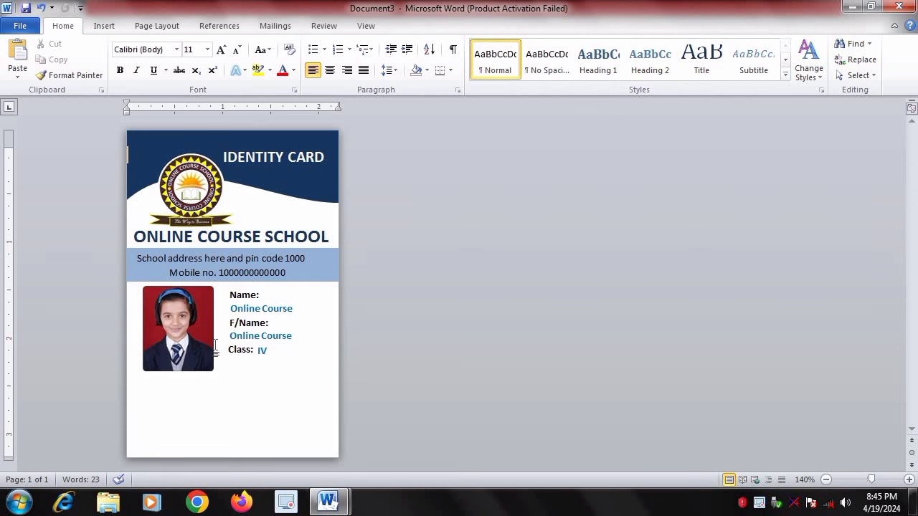
- Shift the student photo slightly to the right
click(174, 330)
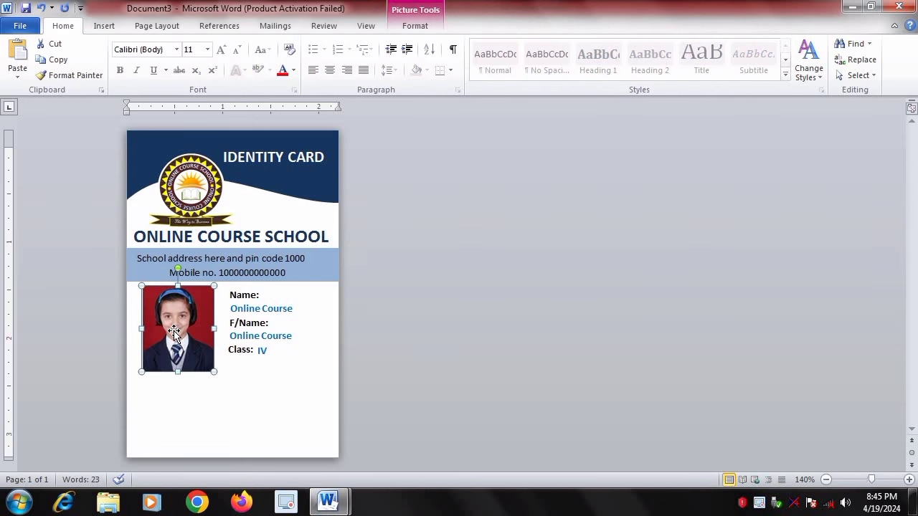
drag(173, 331, 180, 332)
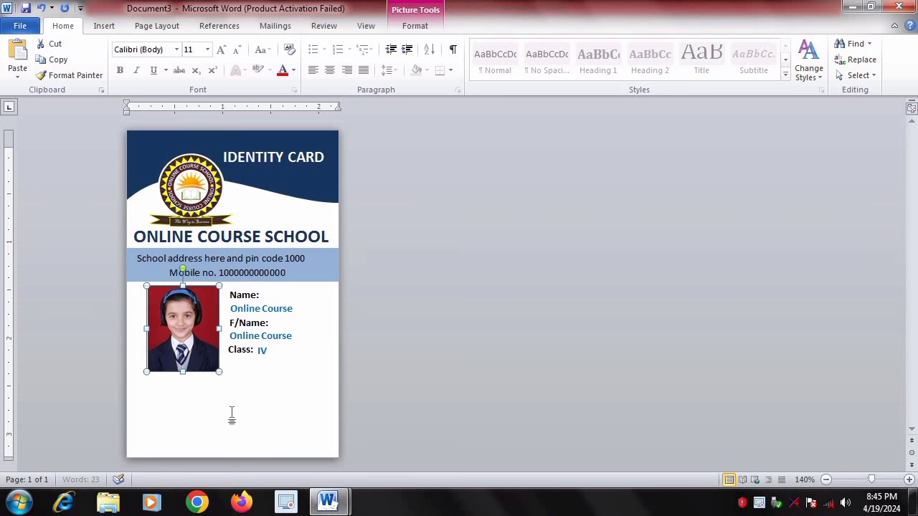
click(260, 430)
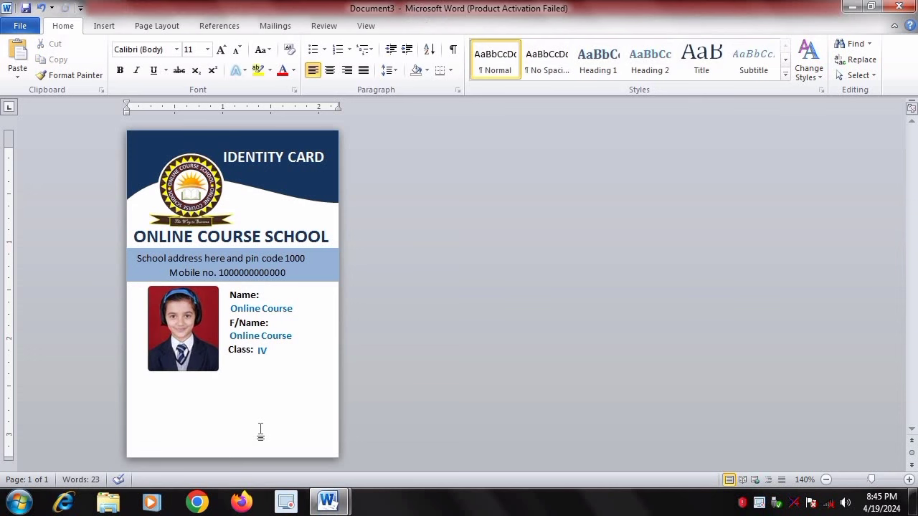
- Duplicate the Class: label below it and rename it 'D.O.B:'
click(238, 348)
click(242, 342)
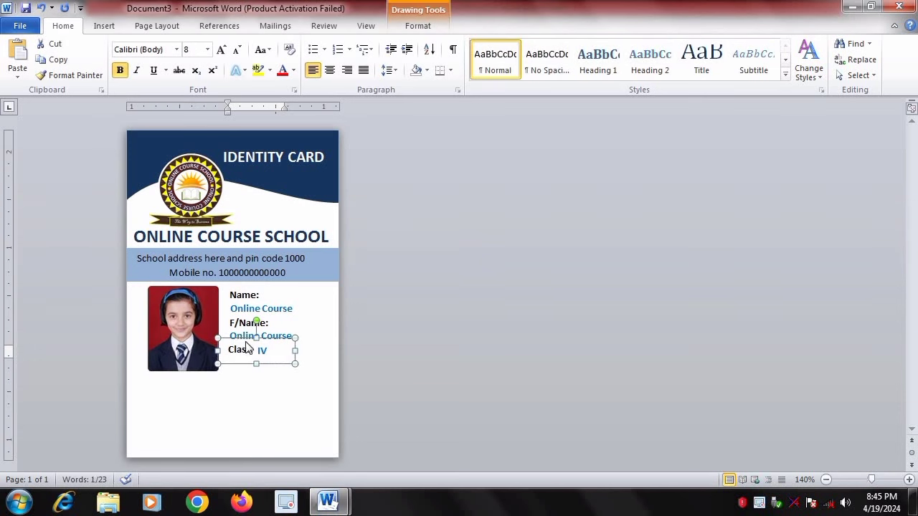
key(ctrl+c)
key(ctrl+v)
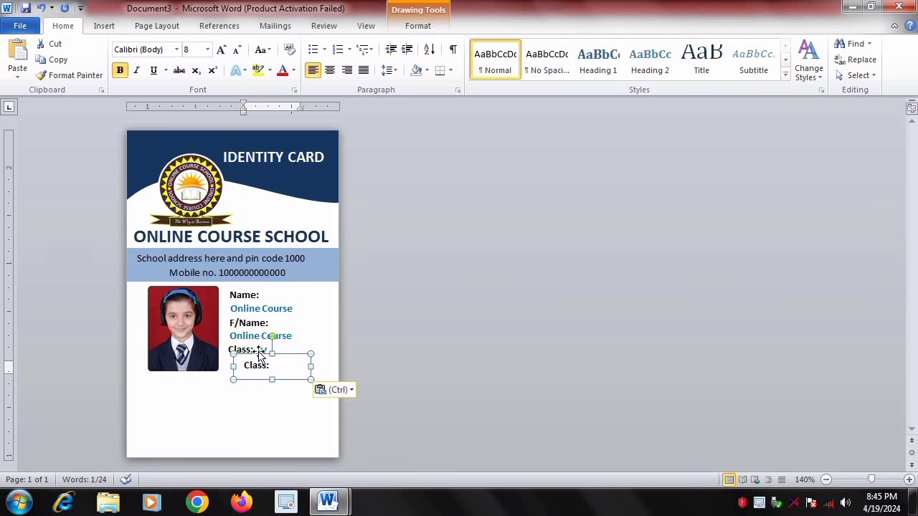
key(Up)
key(Up)
key(Left)
key(Left)
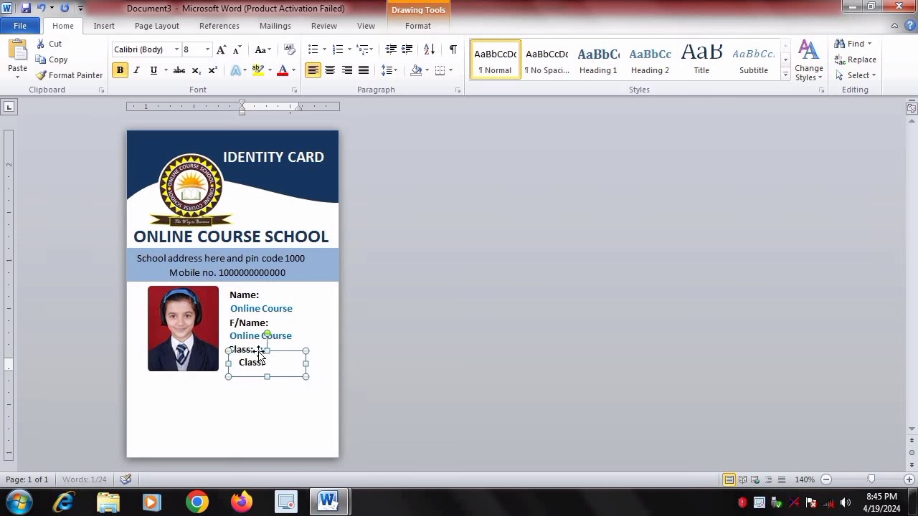
key(Left)
key(Left)
key(Left)
key(Left)
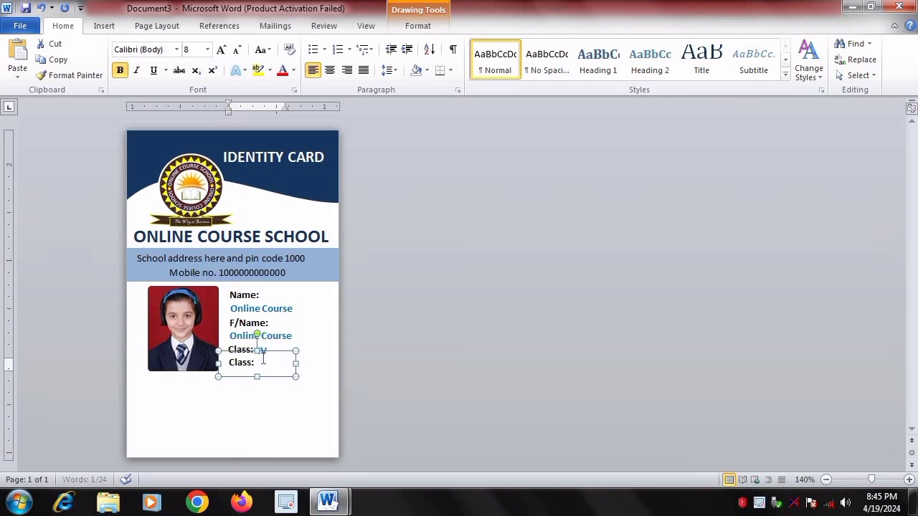
click(263, 358)
key(BackSpace)
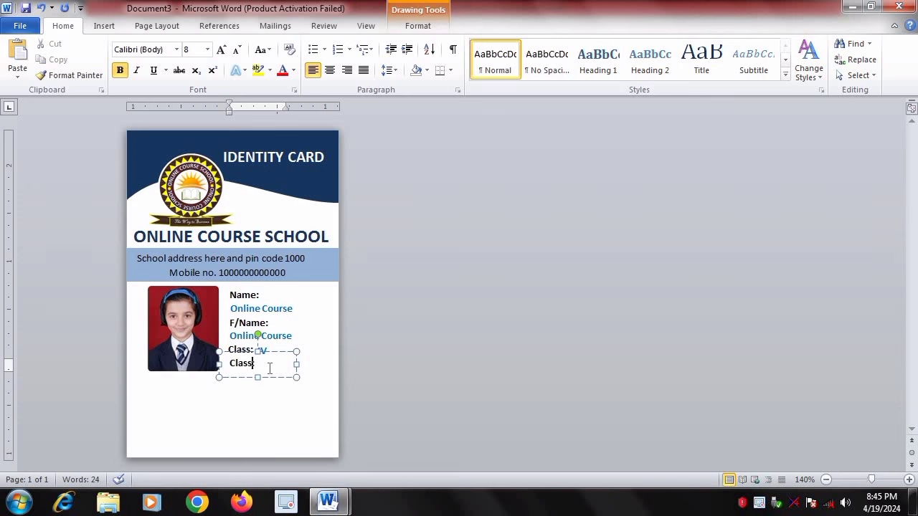
key(BackSpace)
key(BackSpace)
key(BackSpace)
key(BackSpace)
key(BackSpace)
text(D.O)
text(.)
text(B)
click(282, 399)
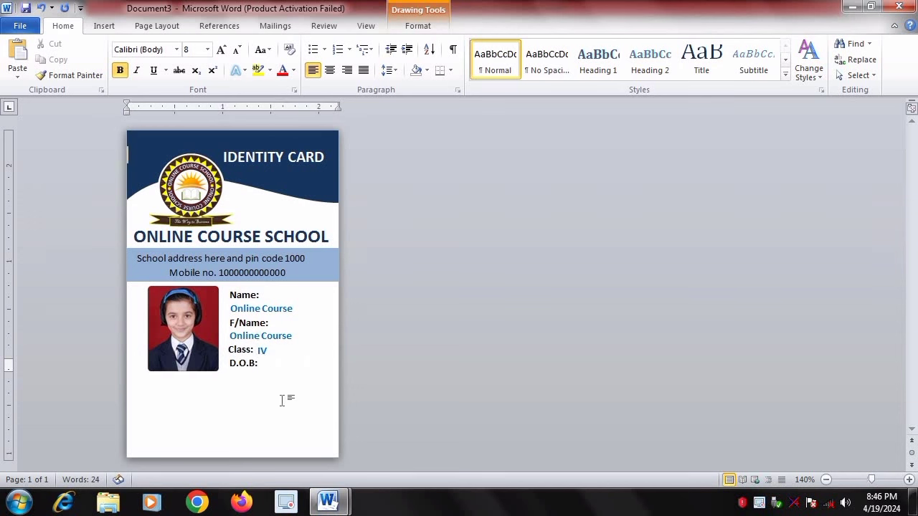
- Copy the IV value beside D.O.B: and replace its text with '00/'
click(259, 350)
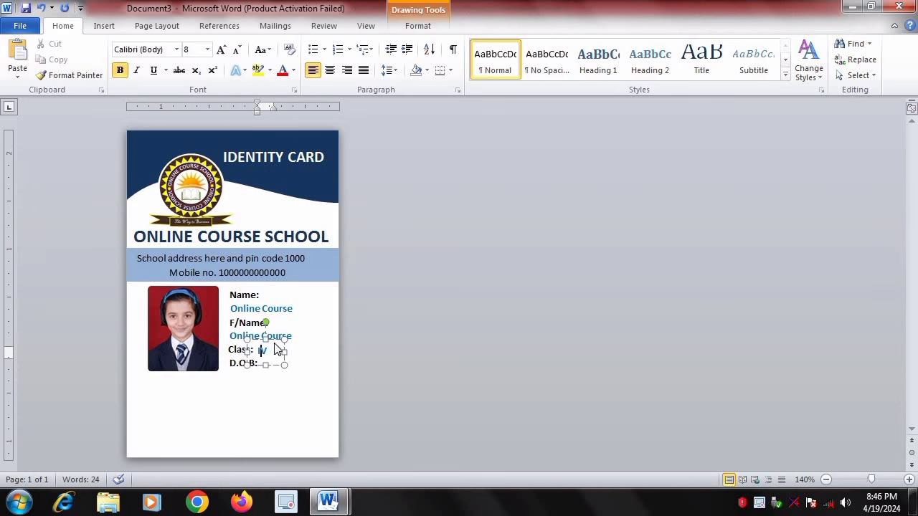
click(277, 343)
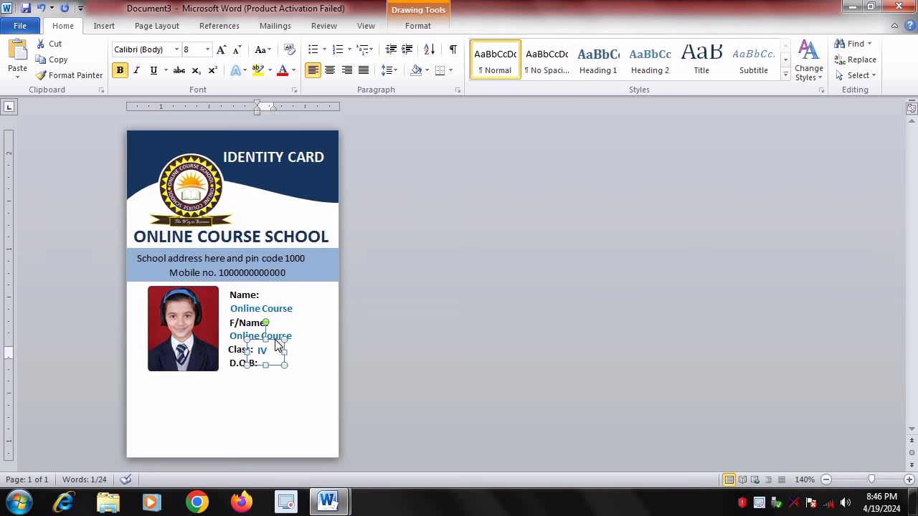
key(ctrl+c)
key(ctrl+v)
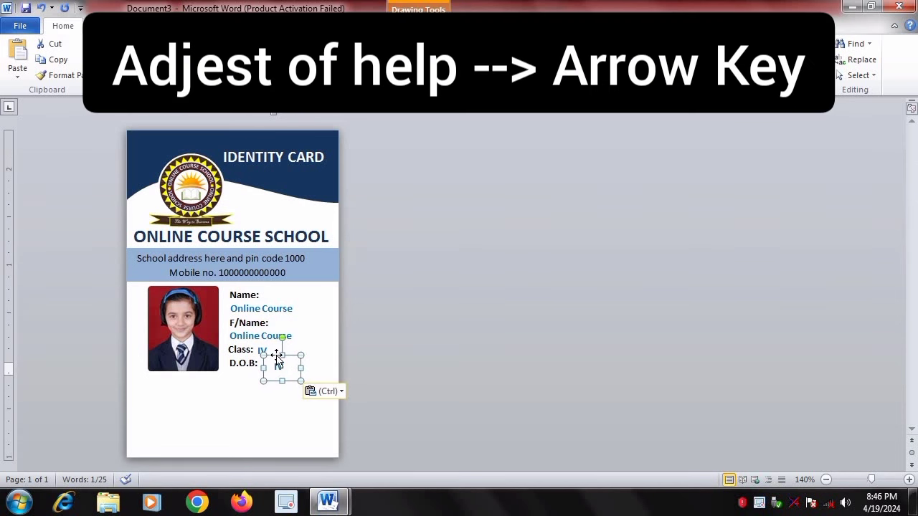
key(Up)
key(Up)
key(Left)
key(Left)
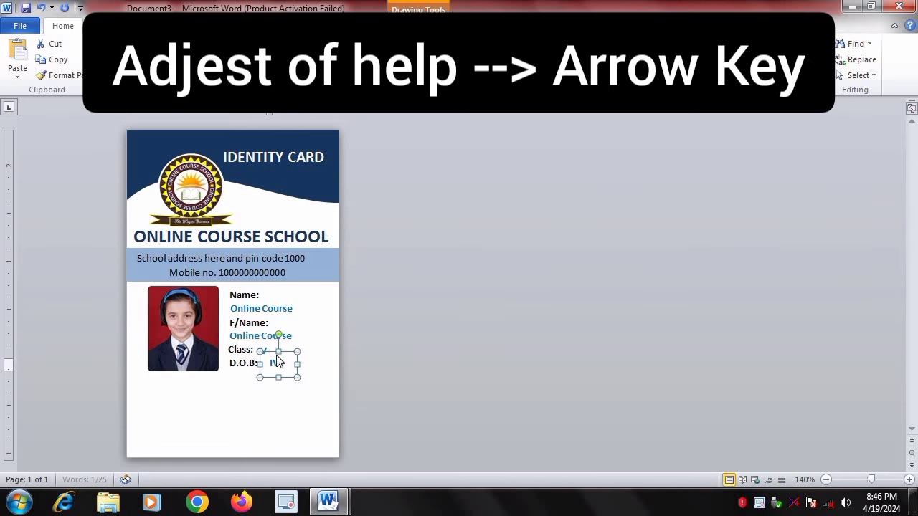
key(Left)
key(Left)
key(Left)
key(Left)
key(Left)
key(Left)
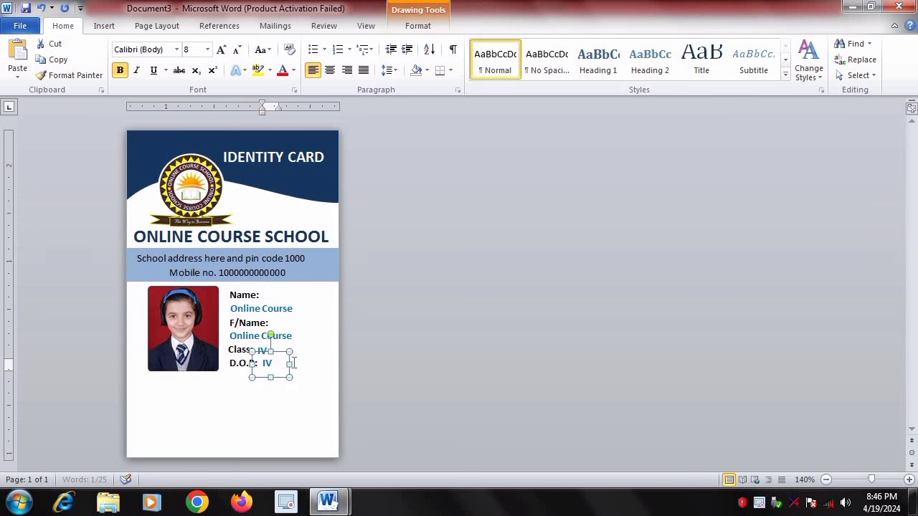
click(293, 363)
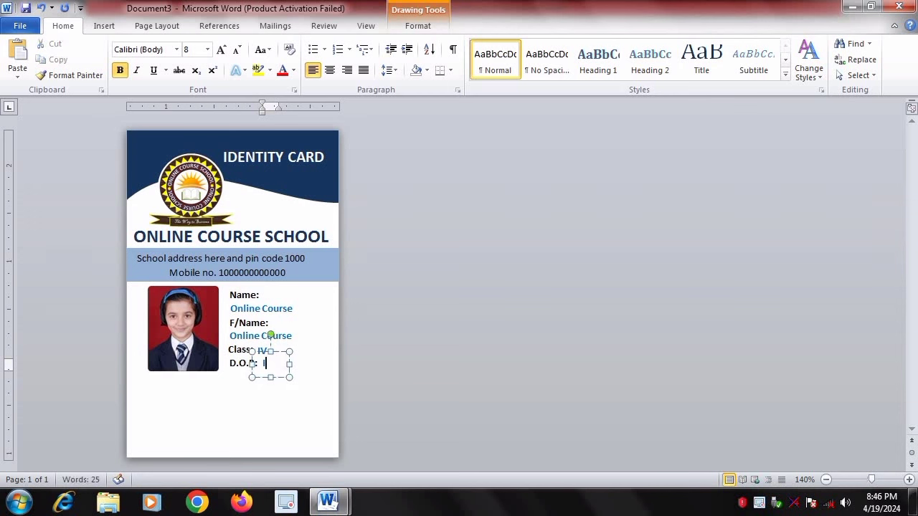
key(BackSpace)
text(00)
text(/)
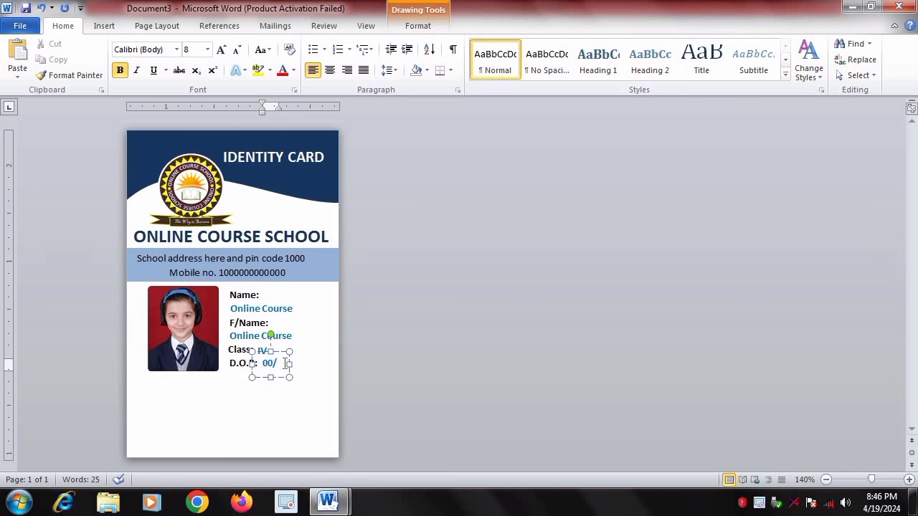
- Widen the D.O.B. text box until the full date 00/11/500 is visible
drag(292, 363, 322, 364)
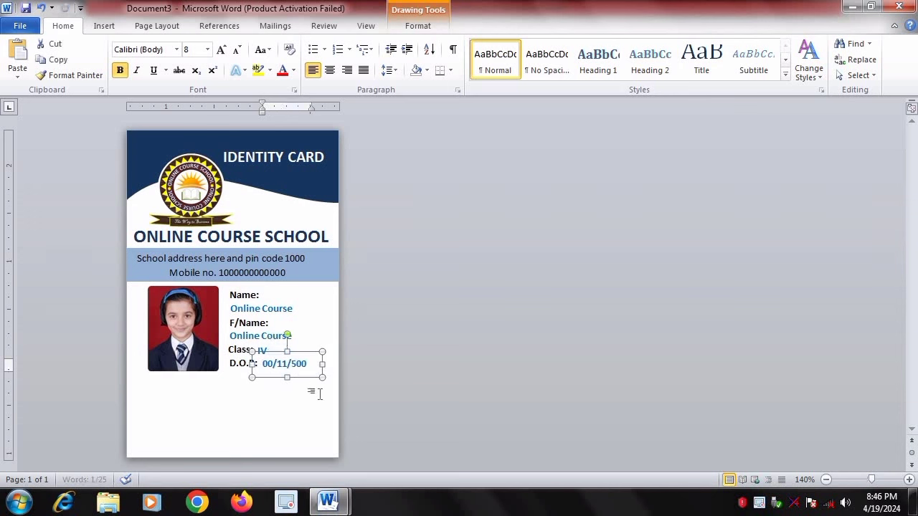
click(256, 433)
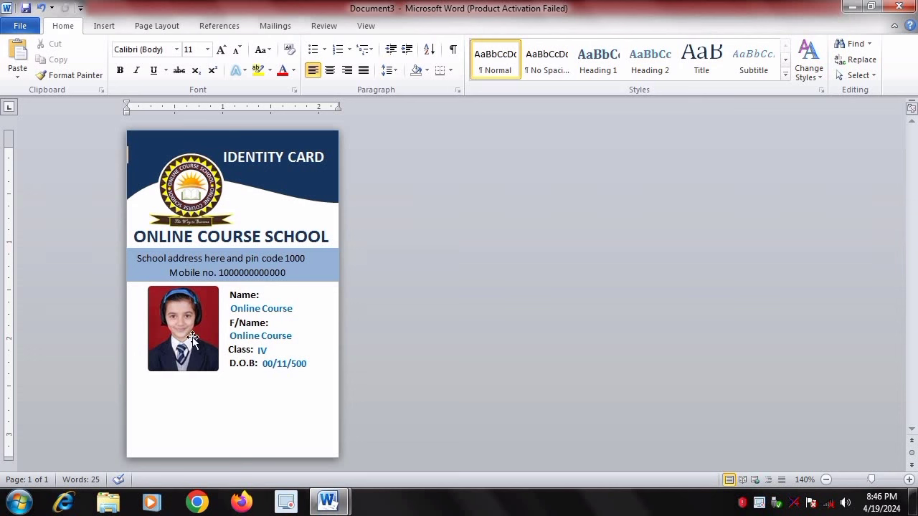
- Make two copies of the Name: label, one just below the photo and one further down
click(238, 291)
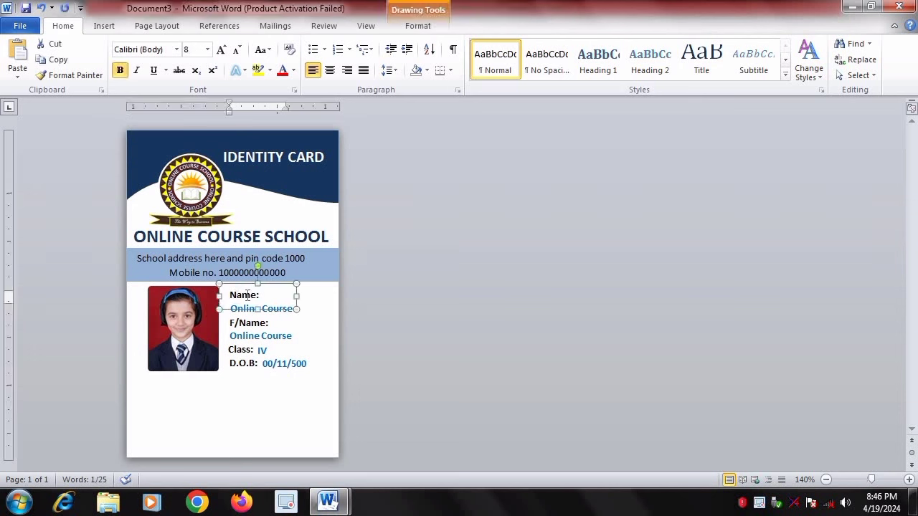
key(ctrl+v)
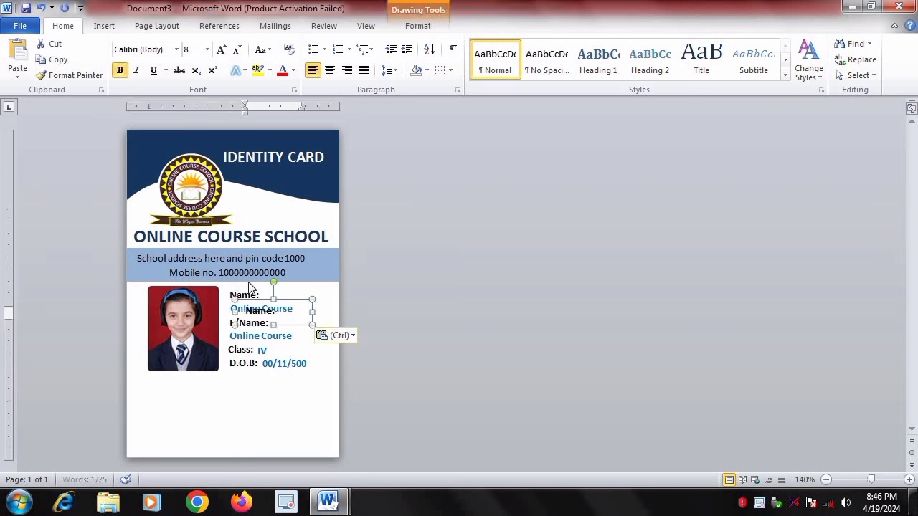
mouse_move(254, 301)
mouse_down()
mouse_move(179, 378)
mouse_move(167, 379)
mouse_up()
click(107, 26)
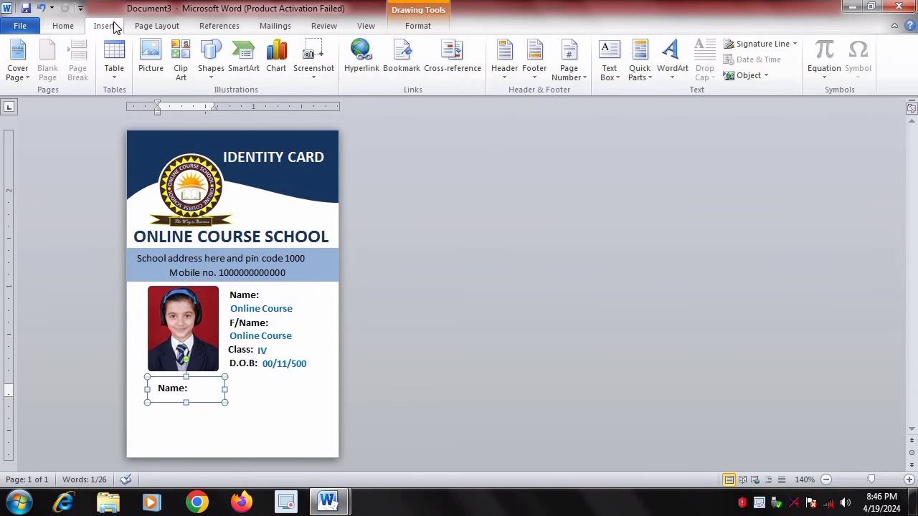
click(64, 28)
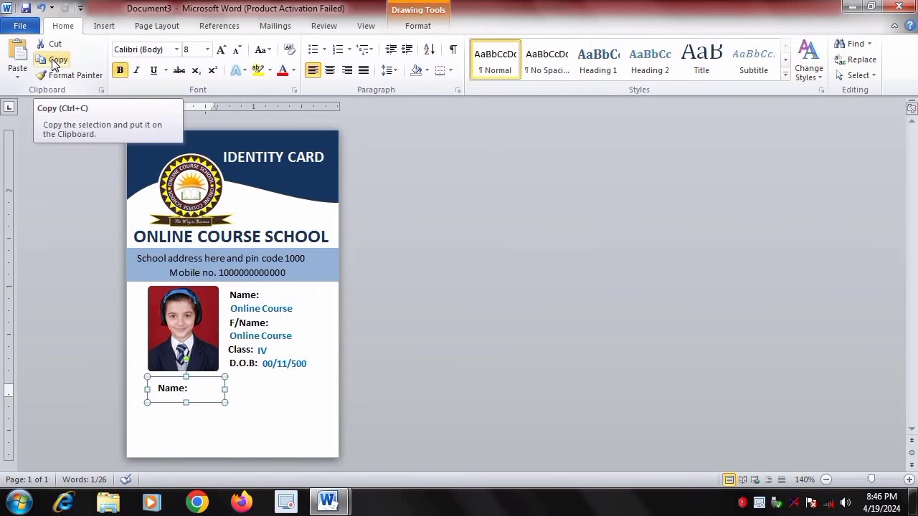
click(54, 61)
click(21, 55)
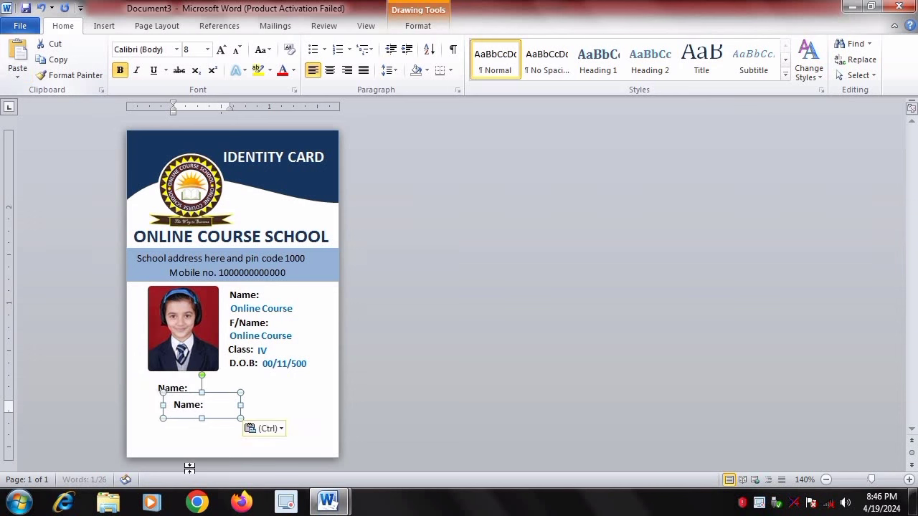
drag(180, 393, 157, 421)
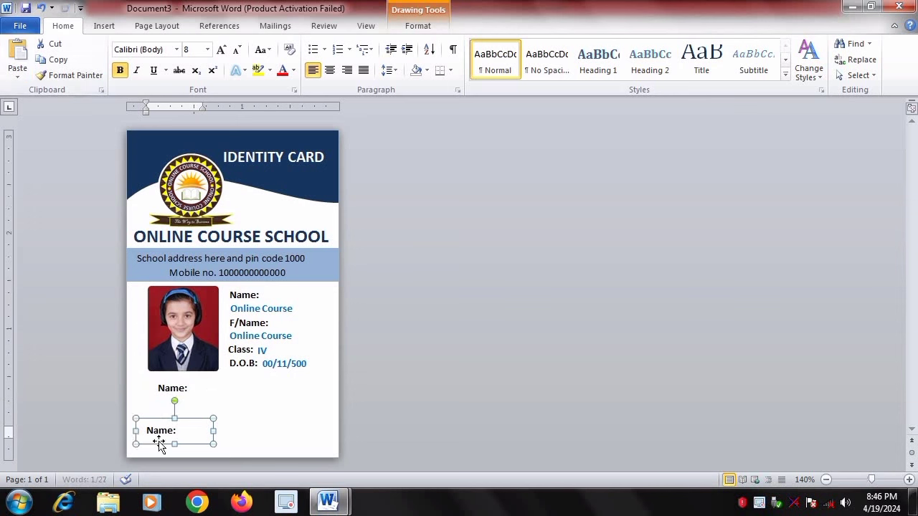
- Retype the label below the photo as Address: and nudge it slightly up
click(185, 393)
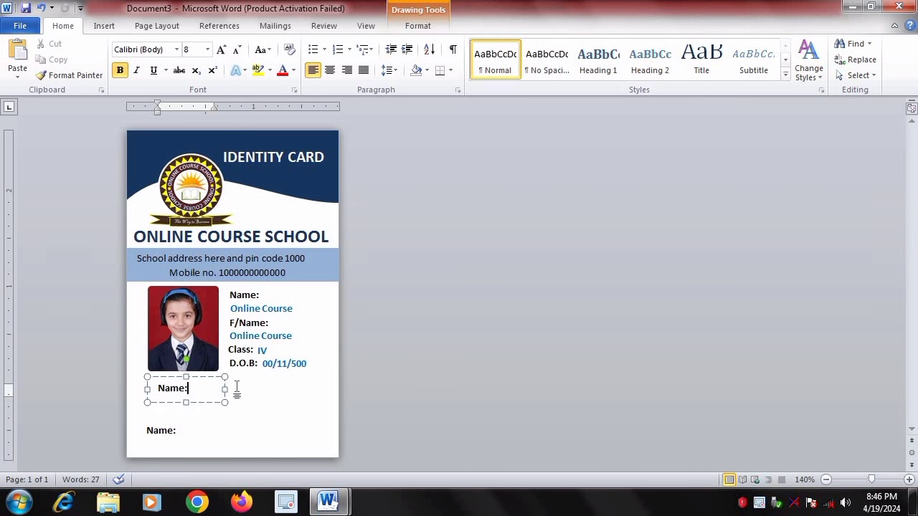
key(BackSpace)
key(BackSpace)
key(BackSpace)
key(BackSpace)
key(BackSpace)
text(A)
text(ddr:)
text(ss:)
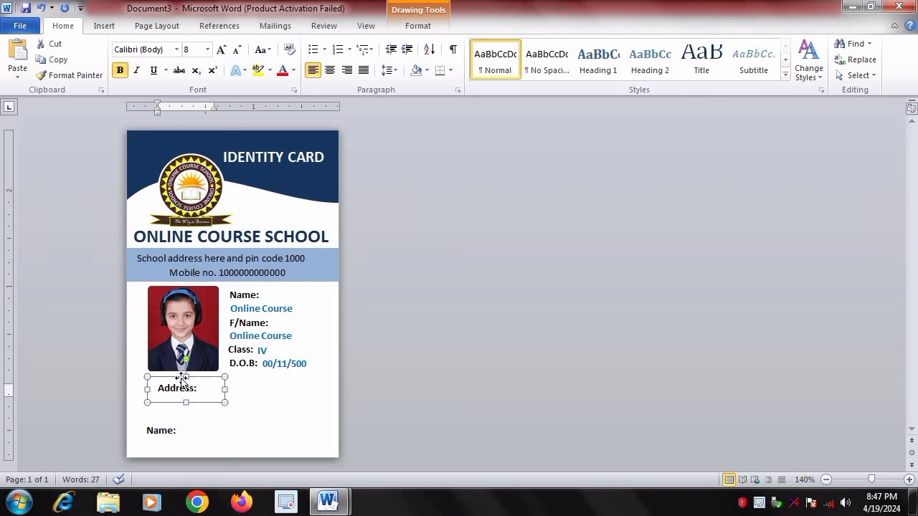
drag(180, 381, 182, 380)
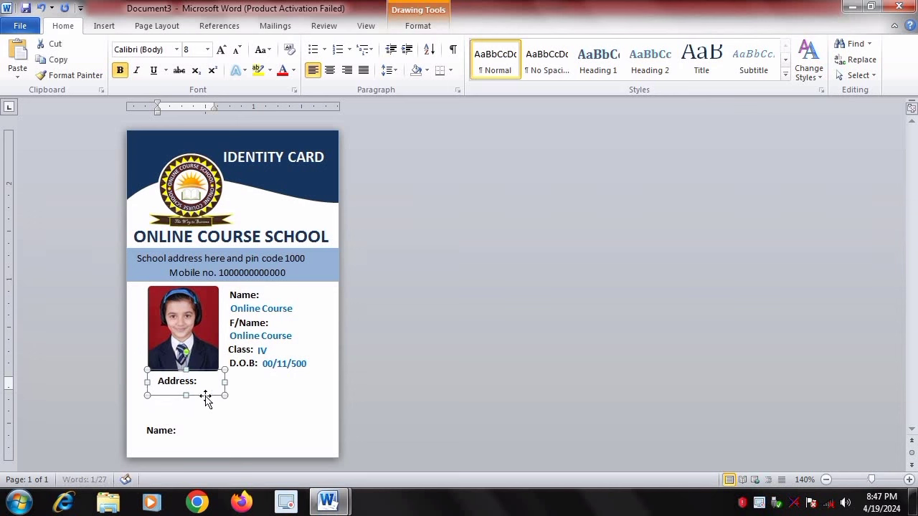
- Copy the school address text box below the Address: label and align it
click(195, 267)
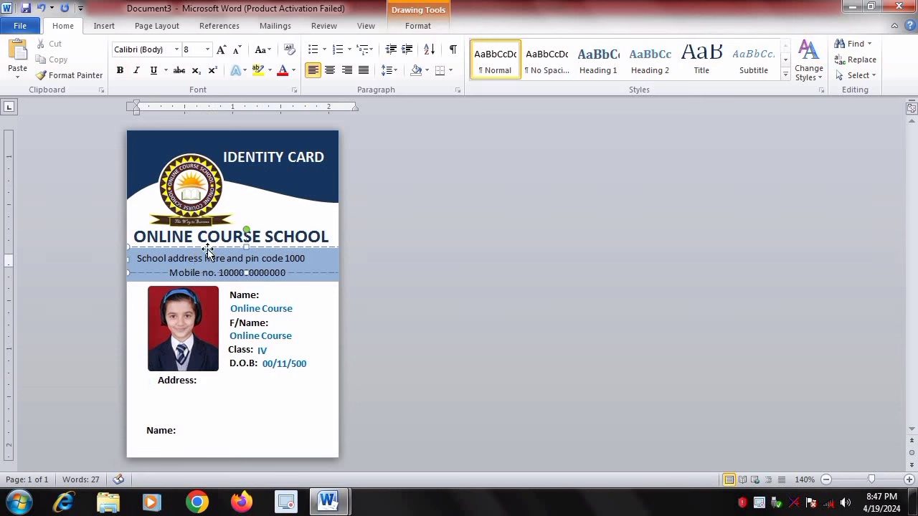
key(ctrl+c)
key(ctrl+v)
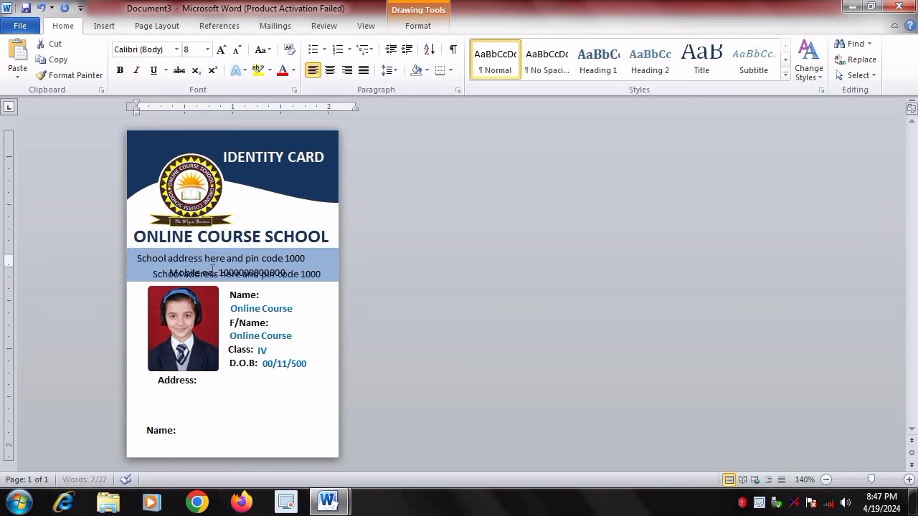
drag(213, 280, 199, 405)
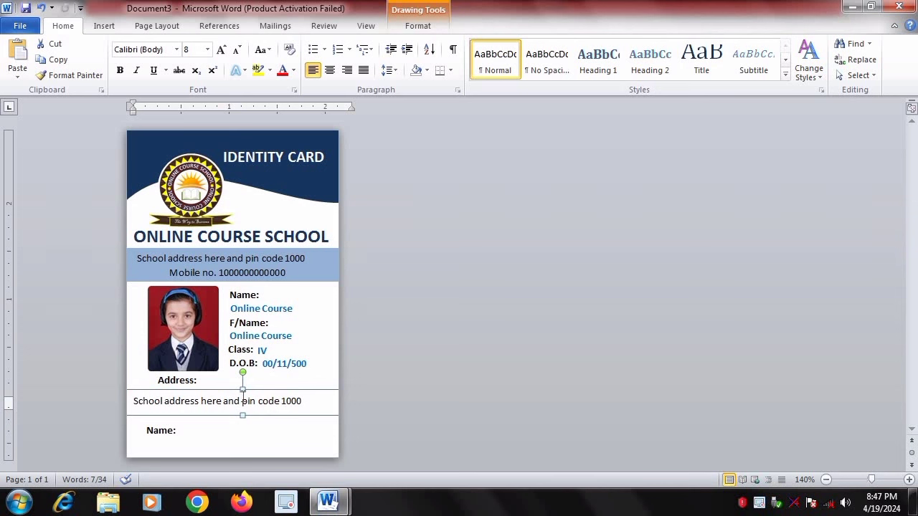
drag(242, 394, 244, 392)
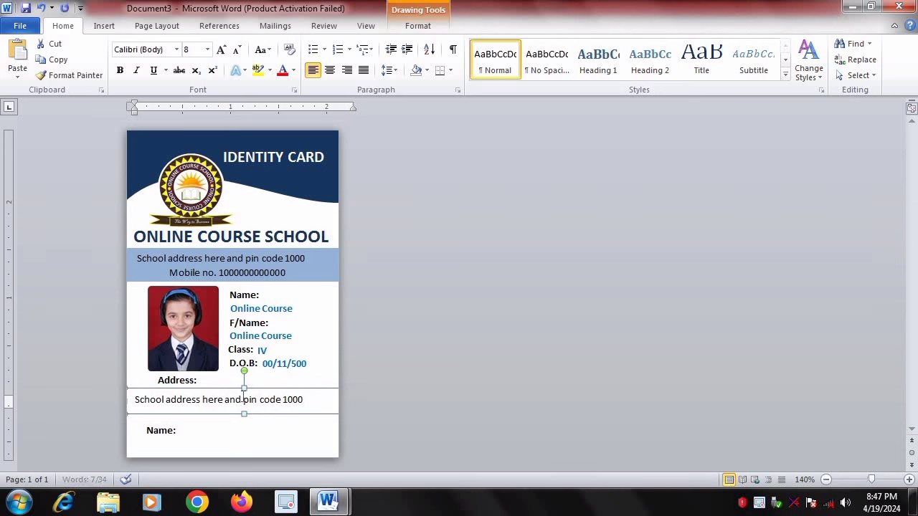
key(Up)
key(Up)
key(Right)
key(Right)
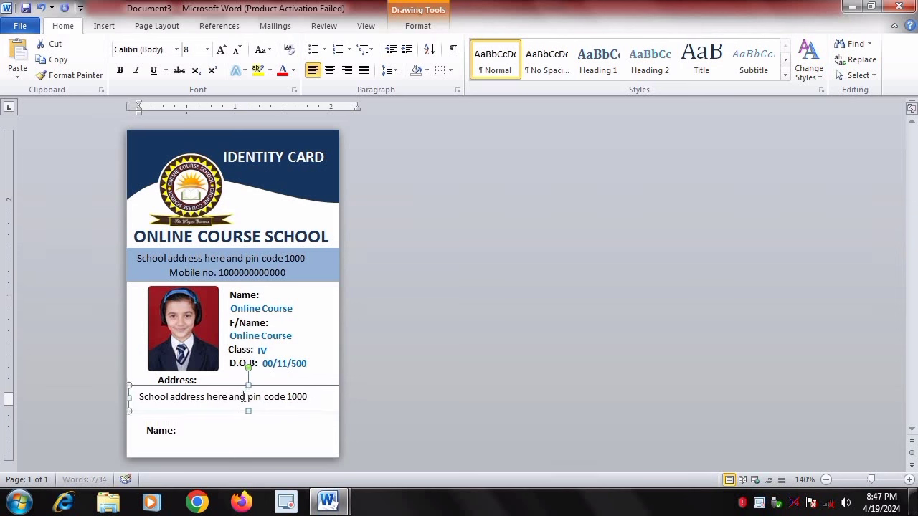
key(Right)
key(Right)
key(Up)
key(Up)
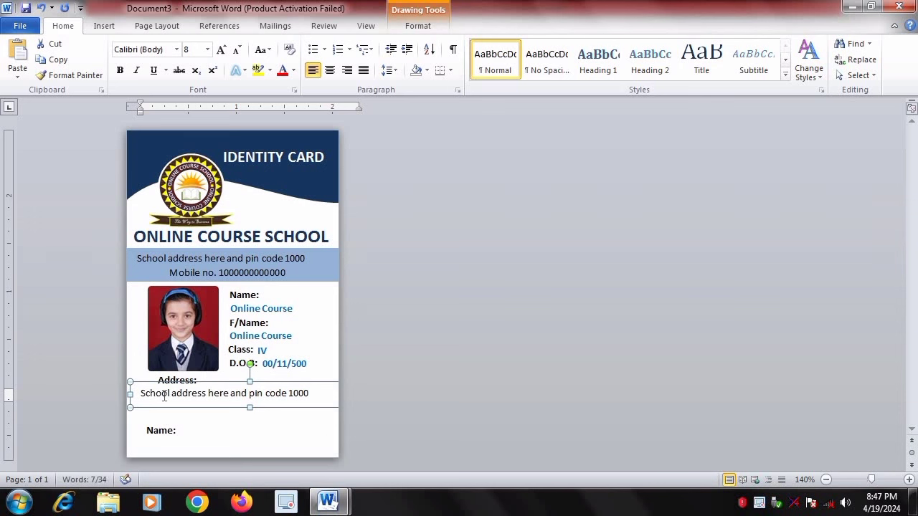
- Replace the word School with Home in the copied address line
drag(168, 395, 154, 397)
double_click(161, 393)
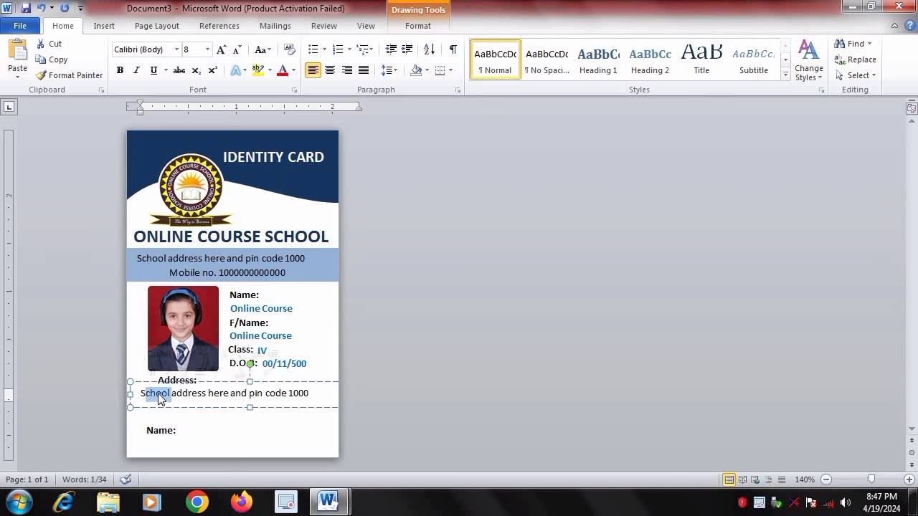
key(Delete)
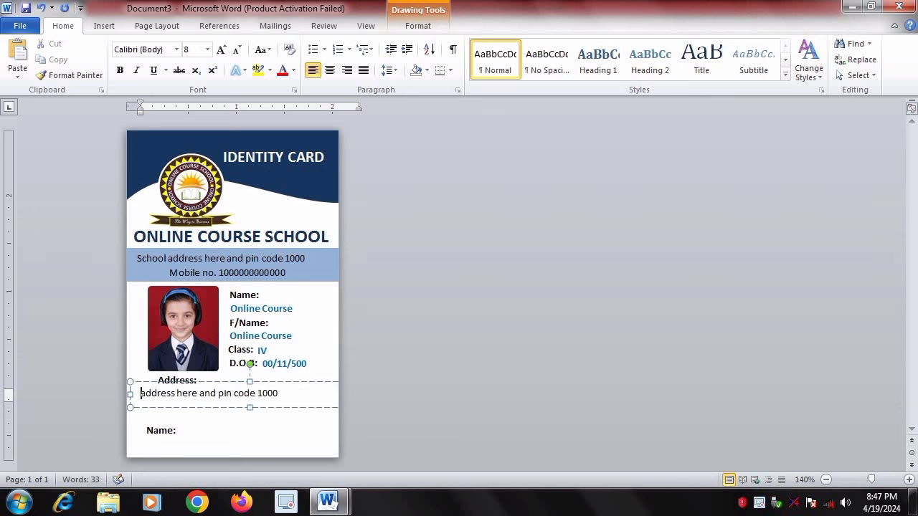
text(Home)
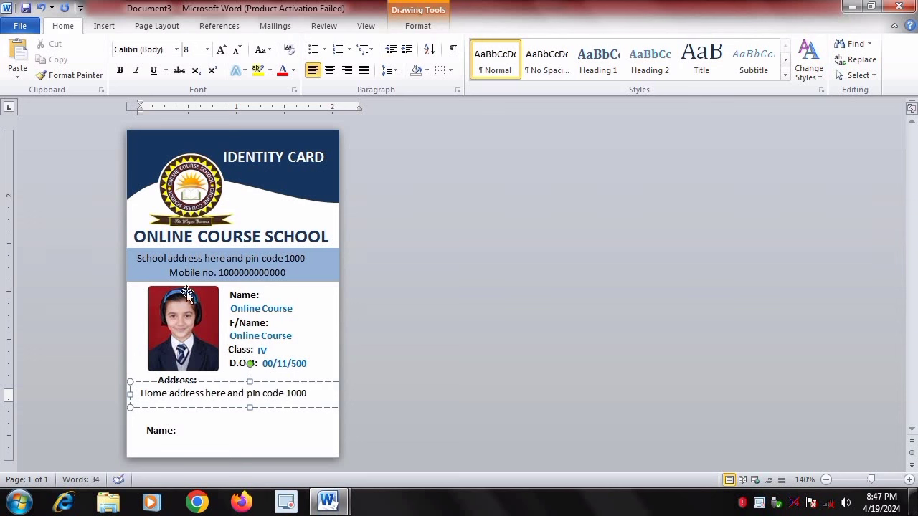
- Duplicate the header's Mobile no. text box and place the copy below the home address
drag(170, 273, 278, 275)
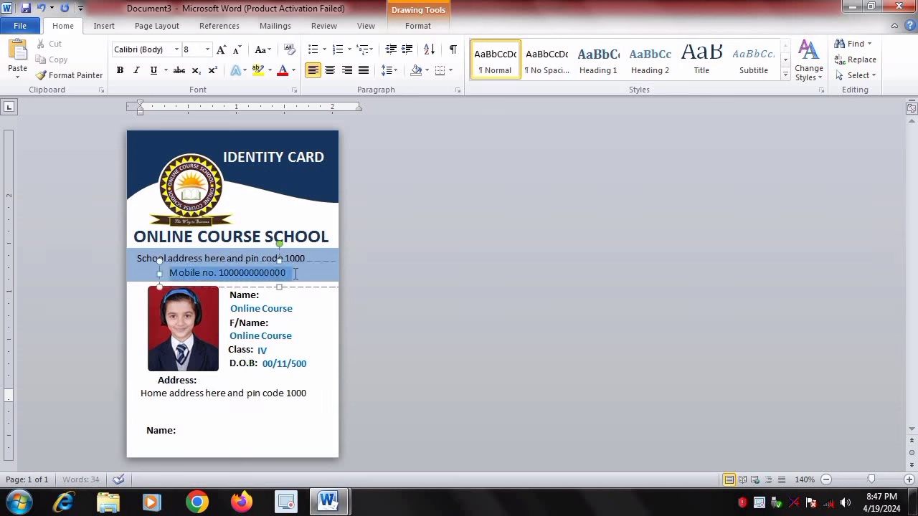
click(263, 262)
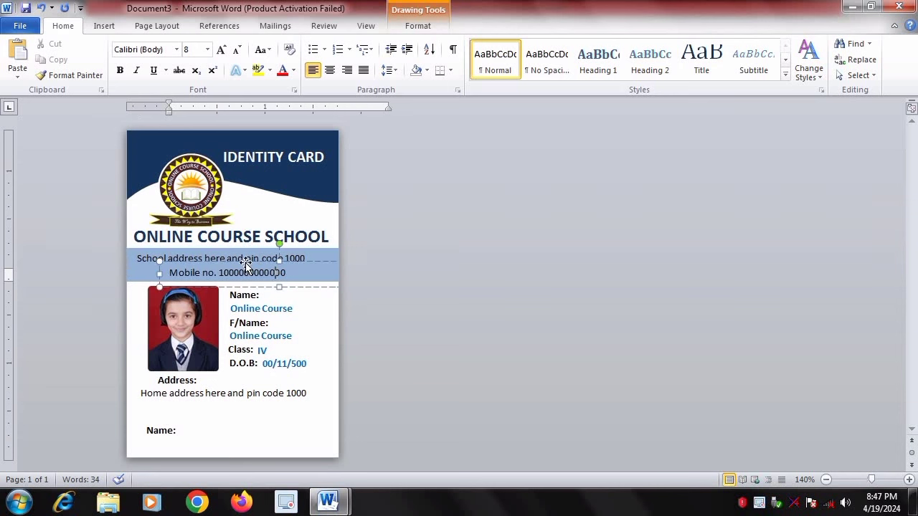
click(246, 264)
key(ctrl+v)
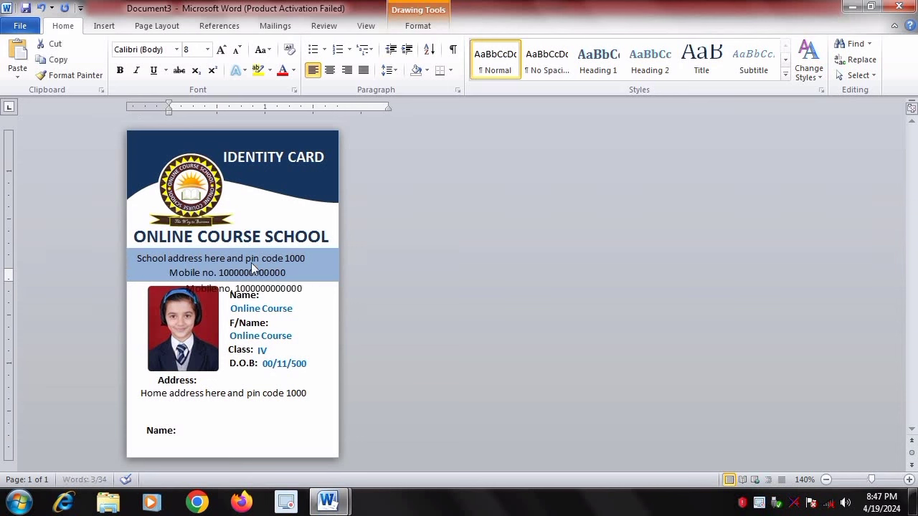
mouse_move(251, 286)
mouse_down()
mouse_move(219, 381)
mouse_move(199, 404)
mouse_up()
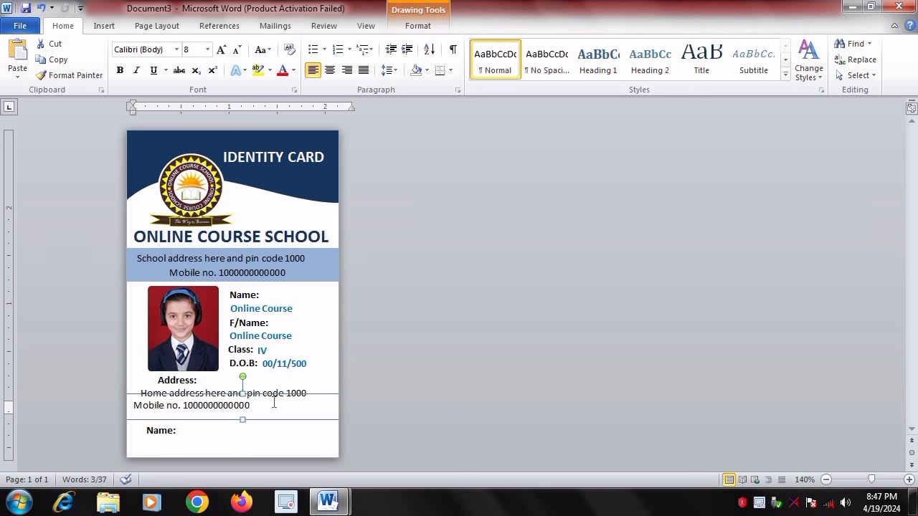
key(ctrl+Right)
key(ctrl+Right)
key(ctrl+Right)
key(ctrl+Right)
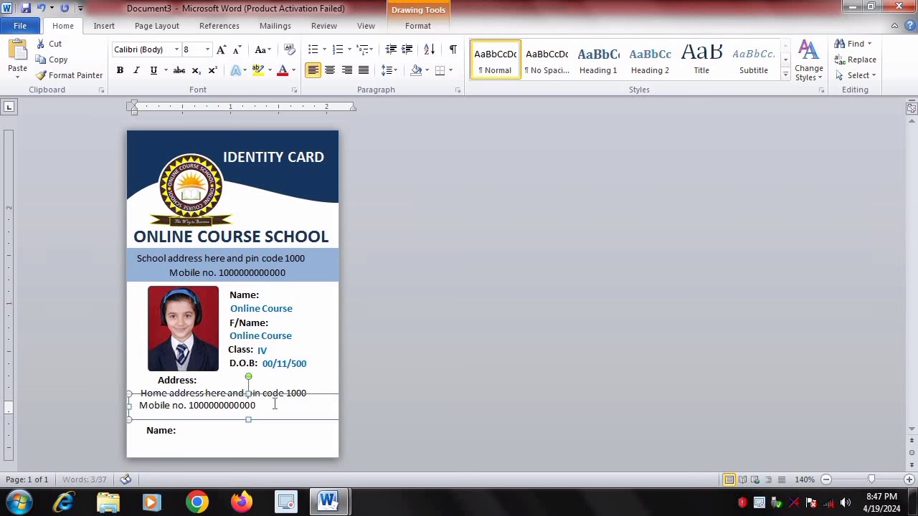
key(ctrl+Right)
key(ctrl+Right)
key(ctrl+Right)
key(ctrl+Right)
key(ctrl+Right)
key(ctrl+Right)
key(ctrl+Right)
key(ctrl+Right)
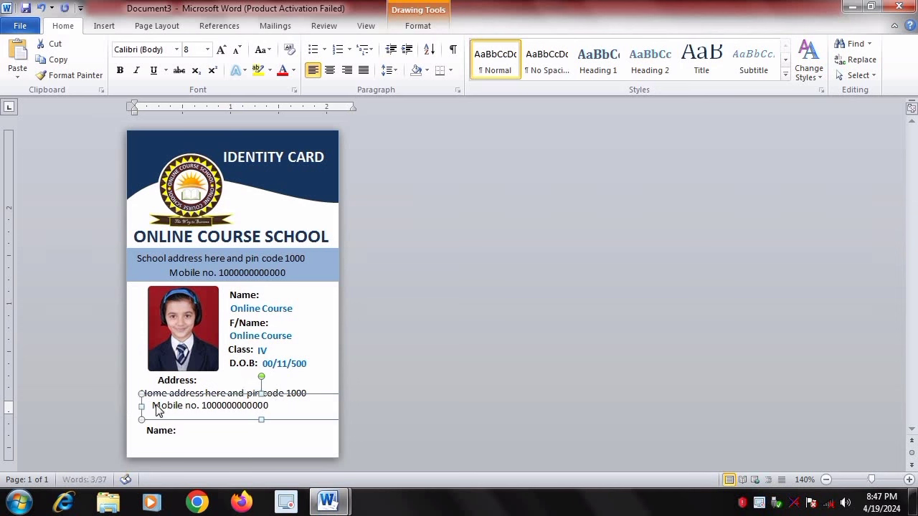
key(ctrl+Right)
key(ctrl+Right)
key(ctrl+Right)
key(ctrl+Right)
key(ctrl+Right)
key(ctrl+Right)
key(ctrl+Right)
- Add Home before Mobile and align the line directly under the home address
click(160, 406)
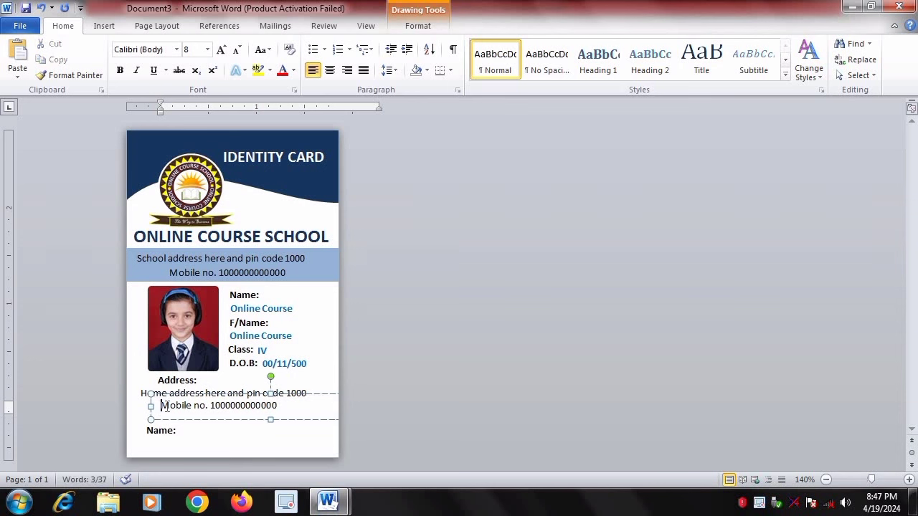
text(H)
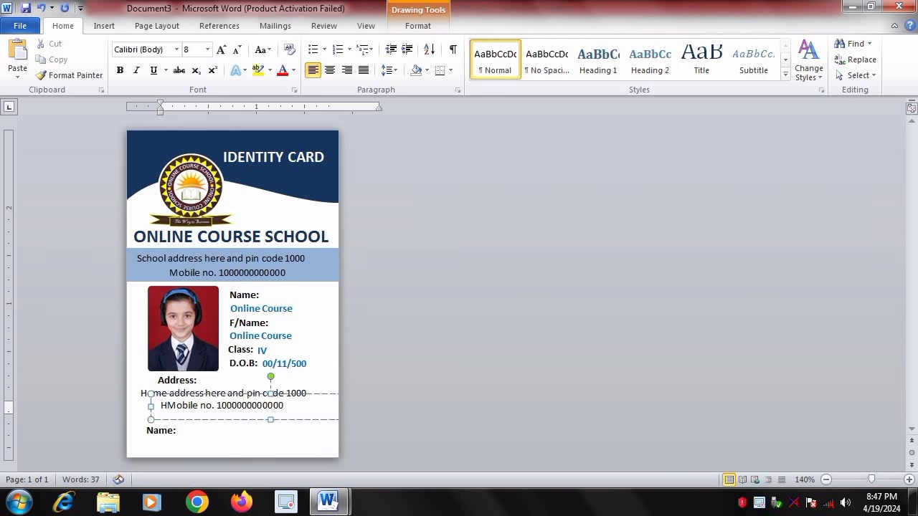
text(ome)
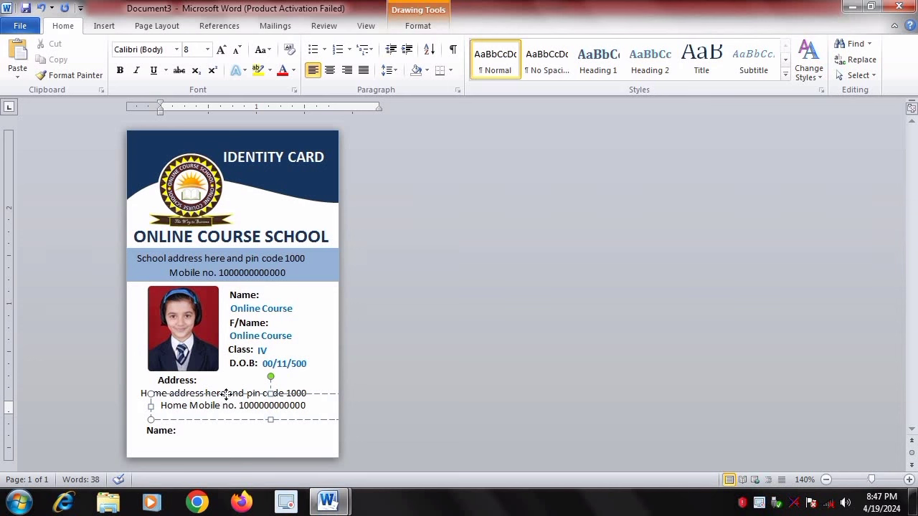
drag(226, 394, 211, 397)
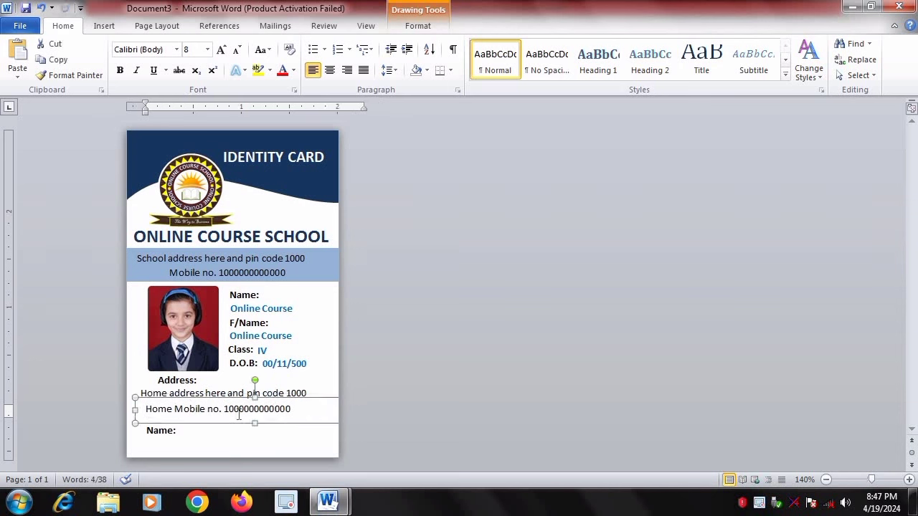
drag(240, 426, 240, 423)
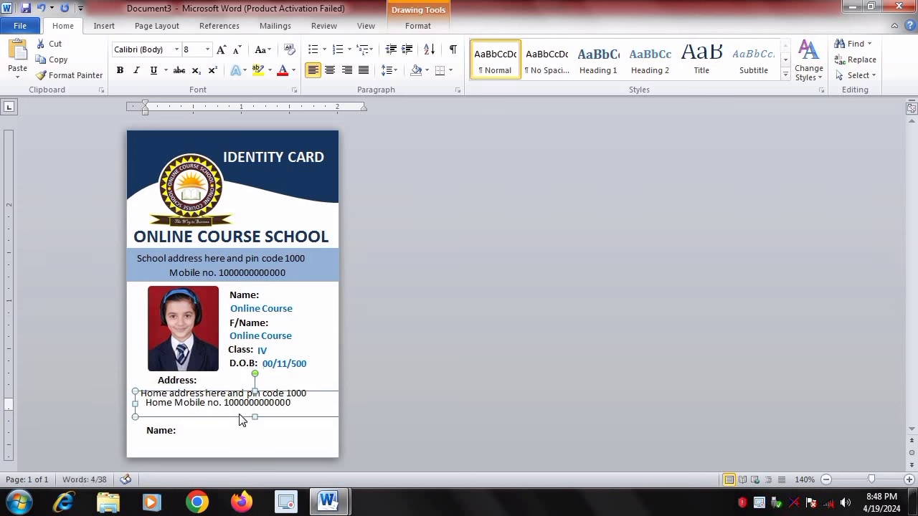
- Turn the spare Name: label into Issue Date: and move it under the mobile line
click(159, 430)
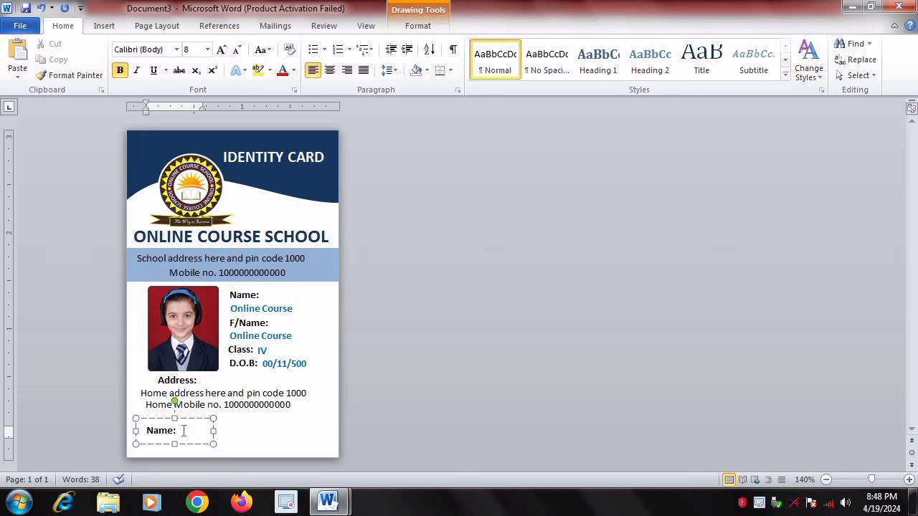
key(Delete)
key(Delete)
text(i)
text(ssue:)
key(BackSpace)
text(Date)
click(155, 419)
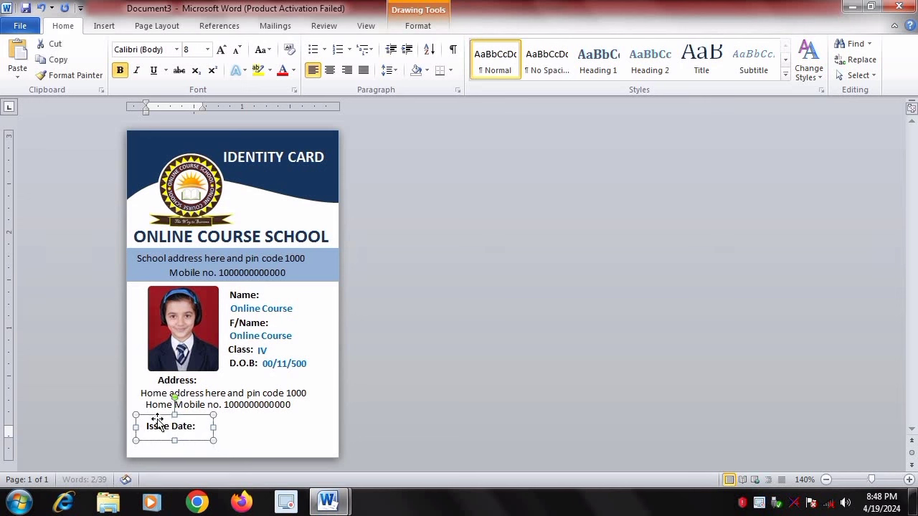
drag(156, 419, 157, 424)
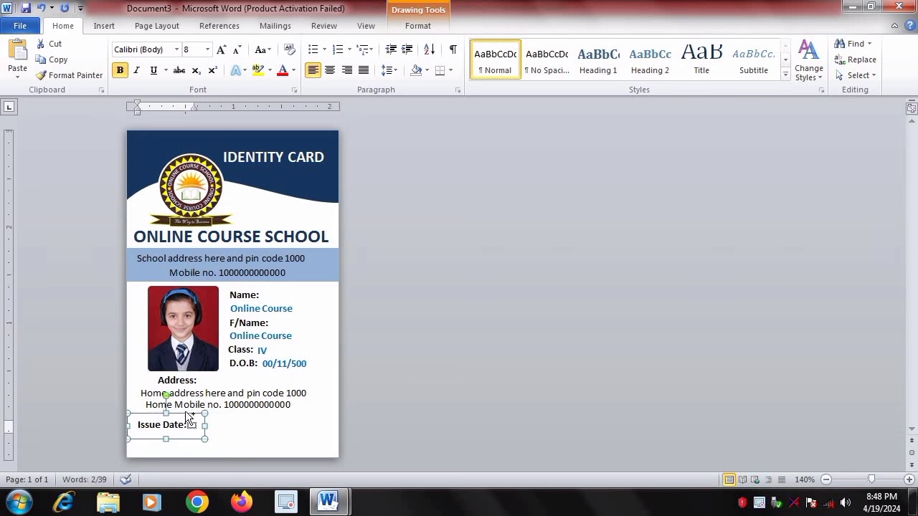
- Duplicate the Issue Date: label as Valid Date: and align it directly below
key(ctrl+c)
key(ctrl+v)
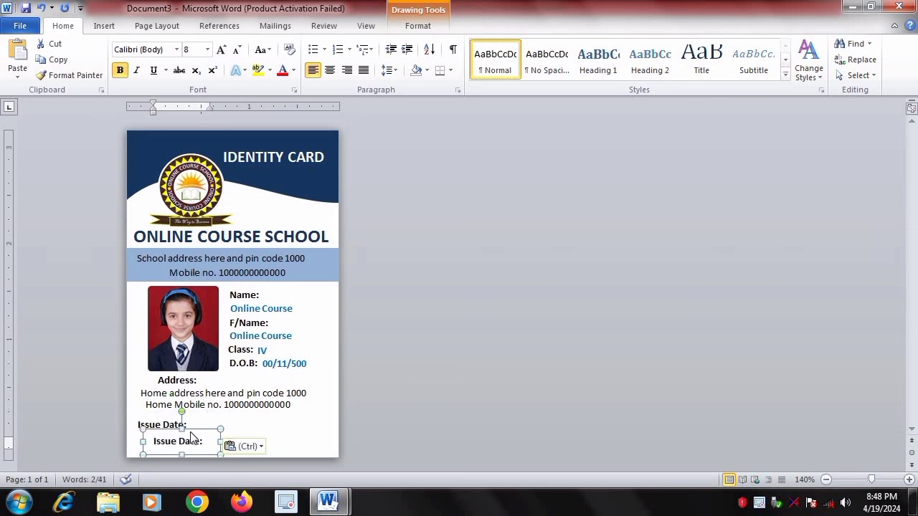
click(177, 441)
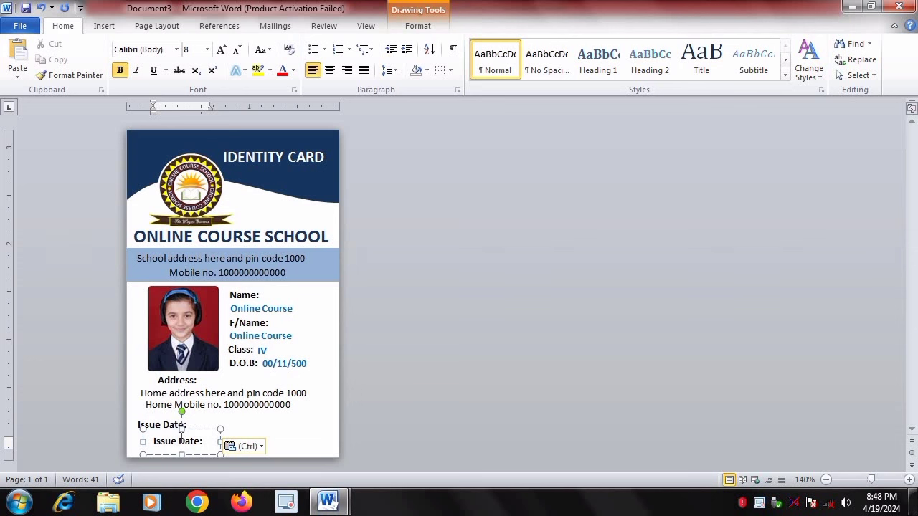
key(BackSpace)
key(BackSpace)
key(BackSpace)
key(BackSpace)
key(BackSpace)
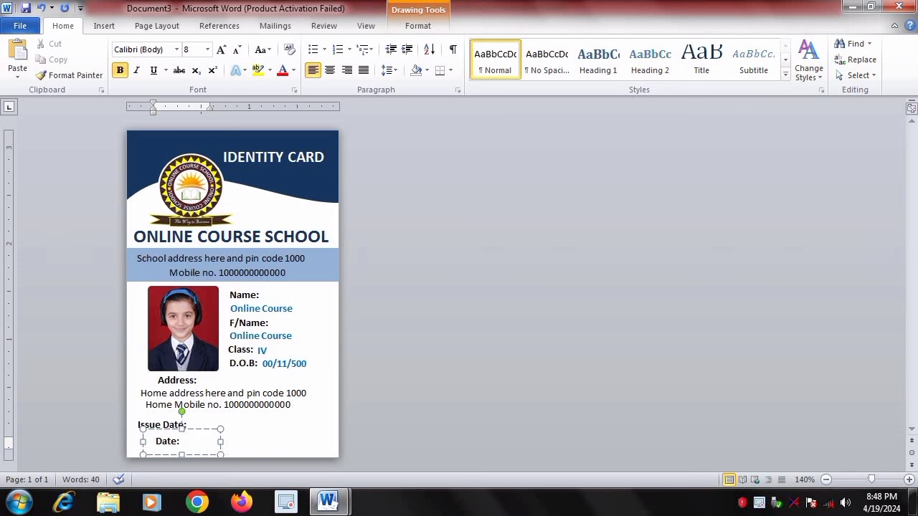
text(Valid)
drag(156, 430, 142, 428)
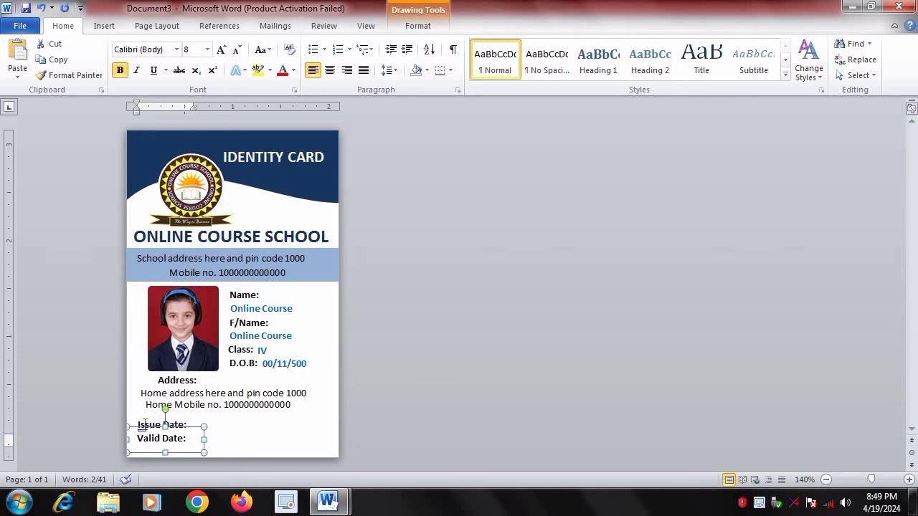
key(Right)
key(Right)
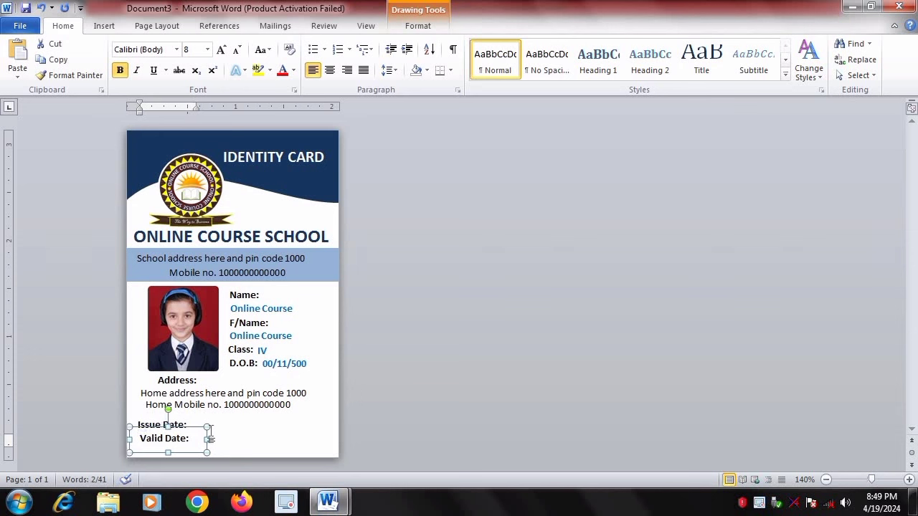
- Nudge Valid Date left, then paste an Issue Date copy at bottom right retyped as Principal
drag(210, 428, 206, 430)
click(201, 470)
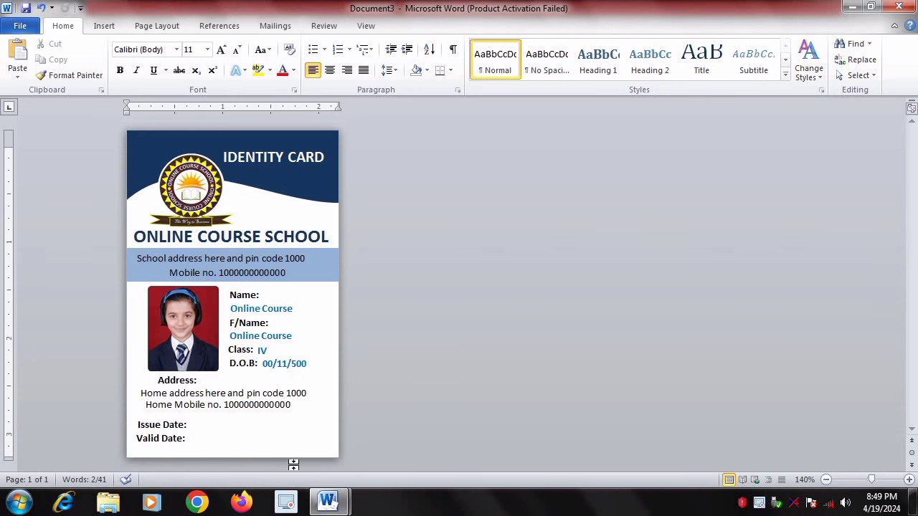
click(159, 415)
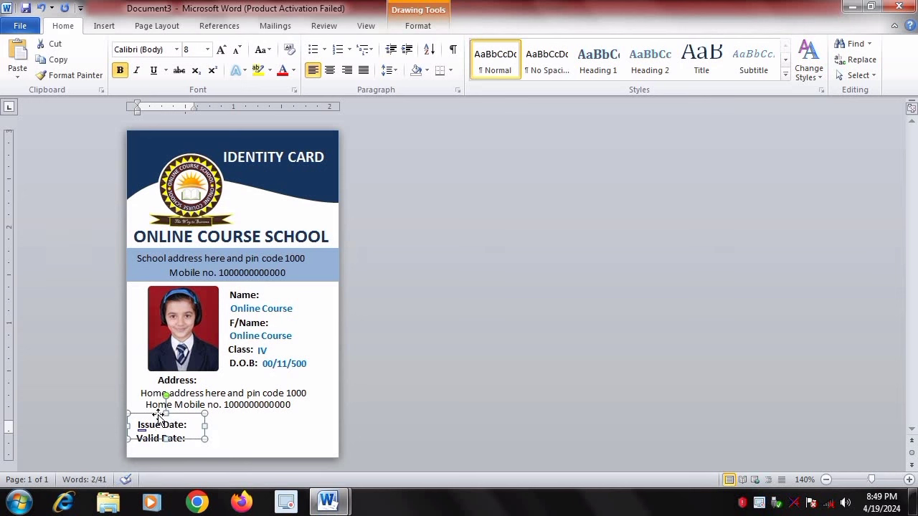
key(ctrl+c)
key(ctrl+v)
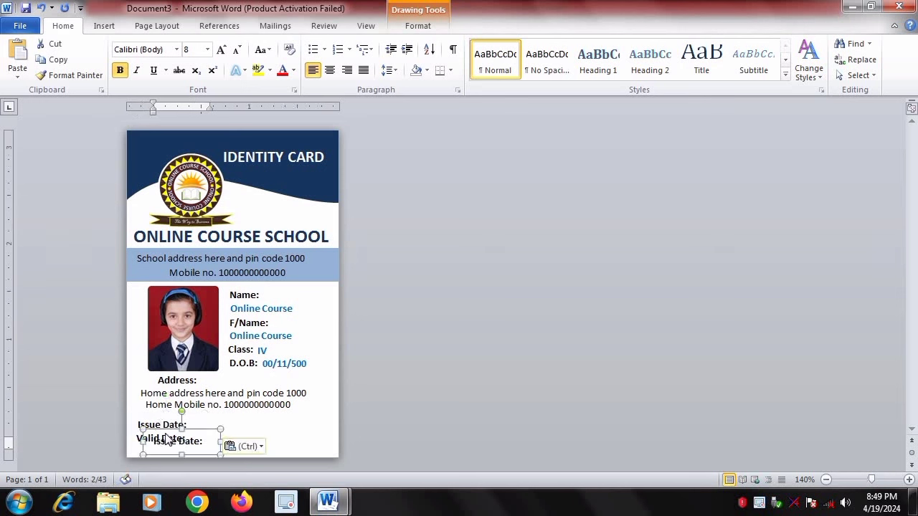
mouse_move(169, 430)
mouse_down()
mouse_move(273, 429)
mouse_move(263, 442)
mouse_up()
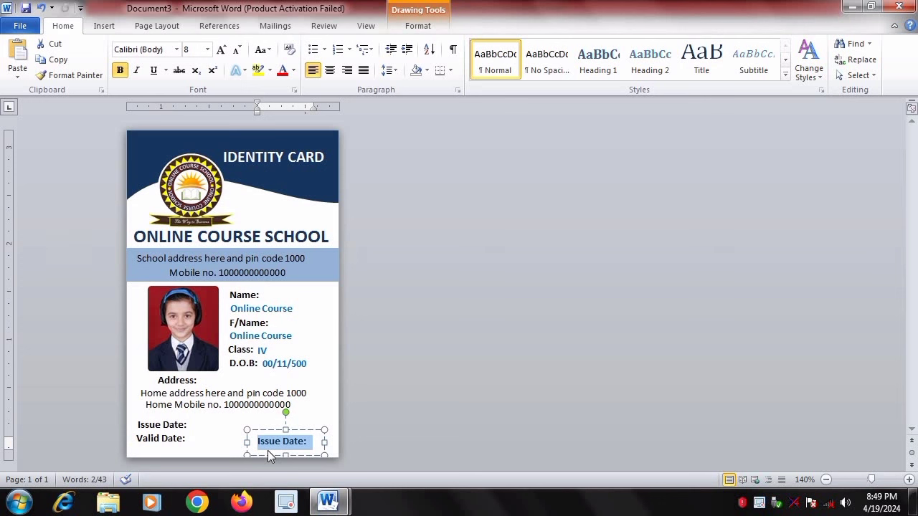
text(P)
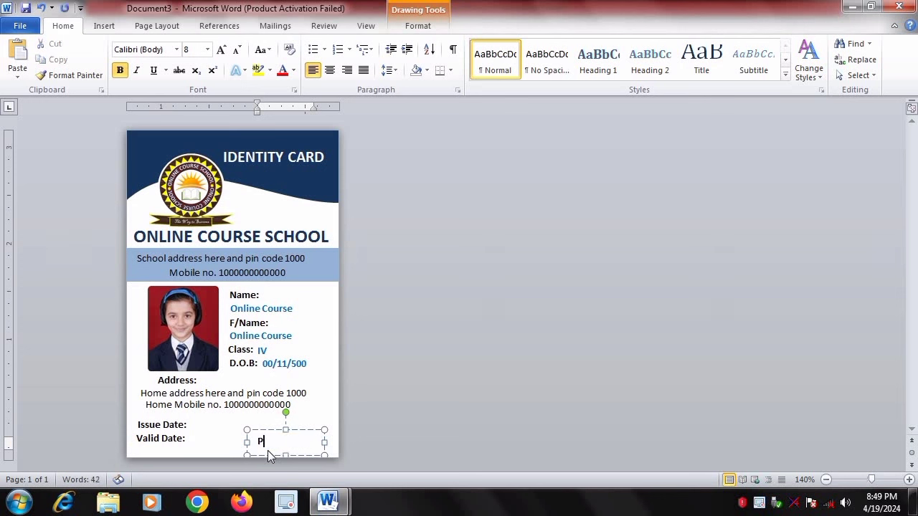
text(rinc)
text(ipal)
- Nudge the Principal label right and down, then deselect everything on the card
click(291, 427)
click(274, 431)
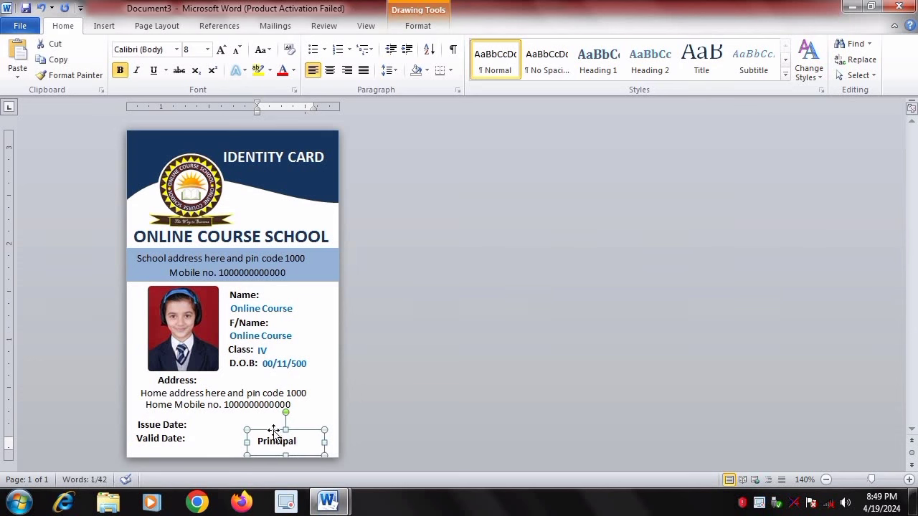
key(Right)
key(Right)
key(Down)
key(Down)
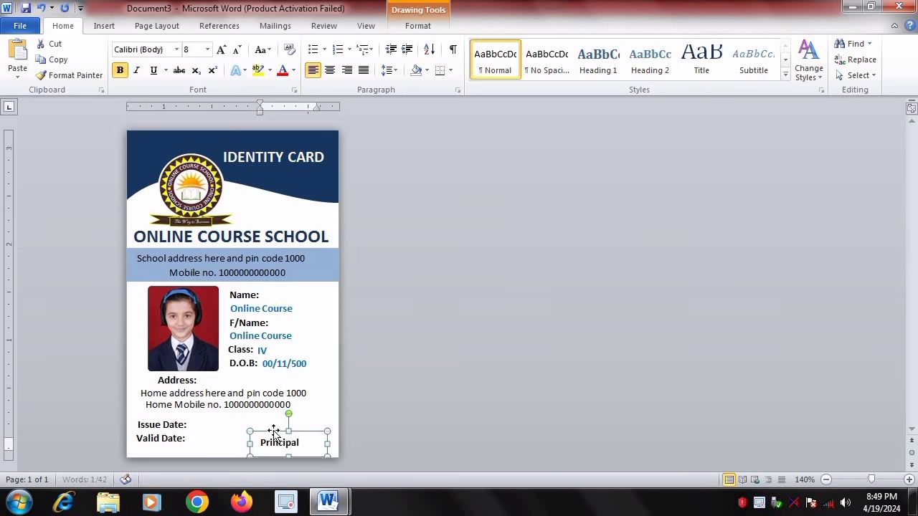
click(316, 399)
click(299, 438)
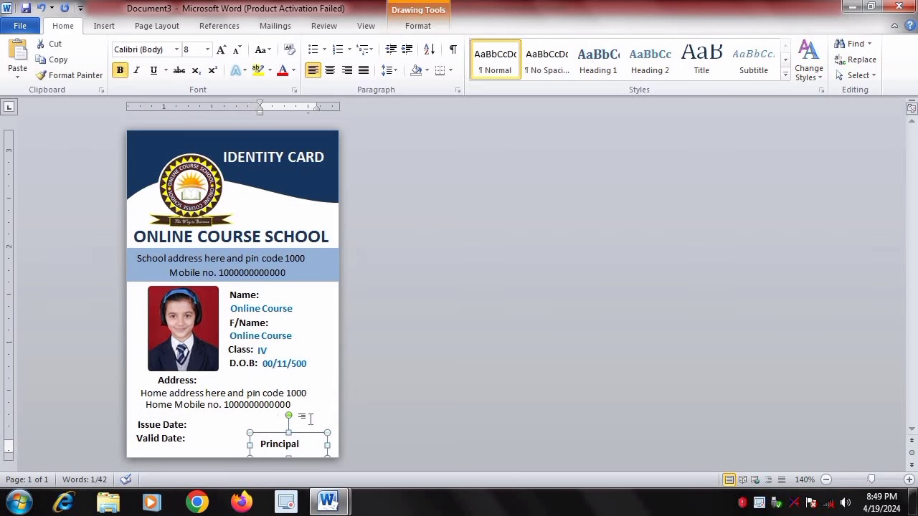
click(332, 422)
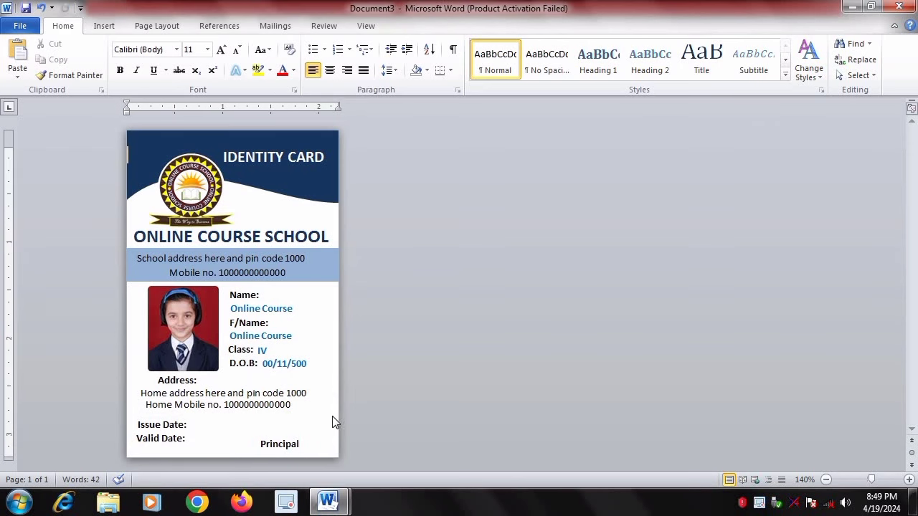
click(20, 500)
- Draw a signature scribble in Paint and crop the canvas around it to 79 × 70 px
click(72, 257)
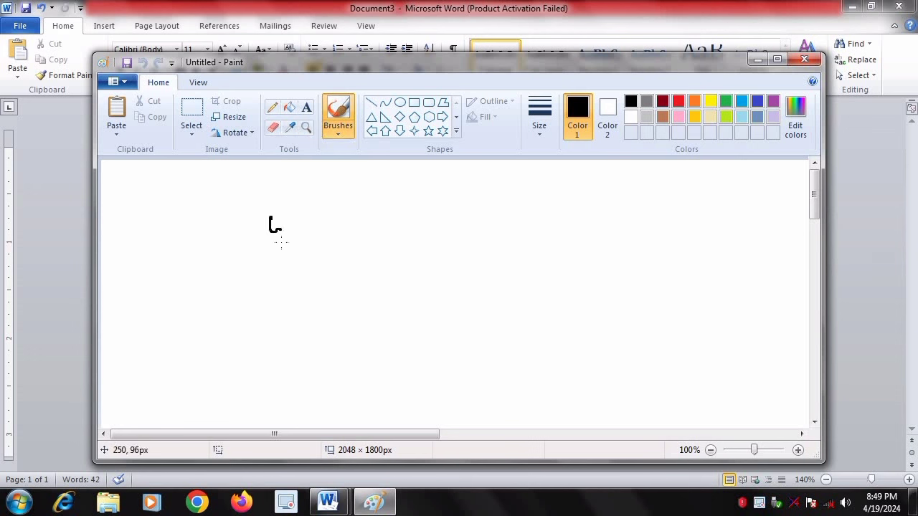
mouse_move(281, 243)
mouse_down()
mouse_move(309, 206)
mouse_move(297, 212)
mouse_move(301, 241)
mouse_up()
click(191, 112)
drag(262, 197, 325, 251)
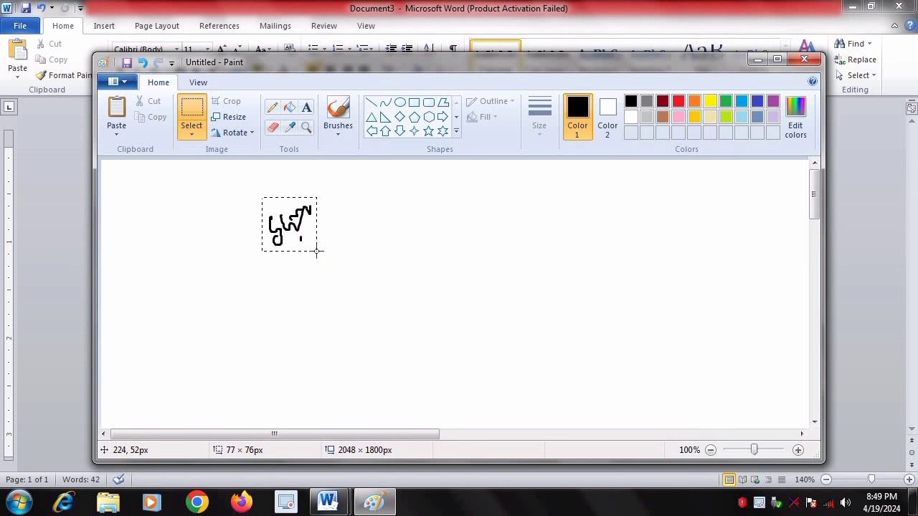
drag(316, 248, 319, 247)
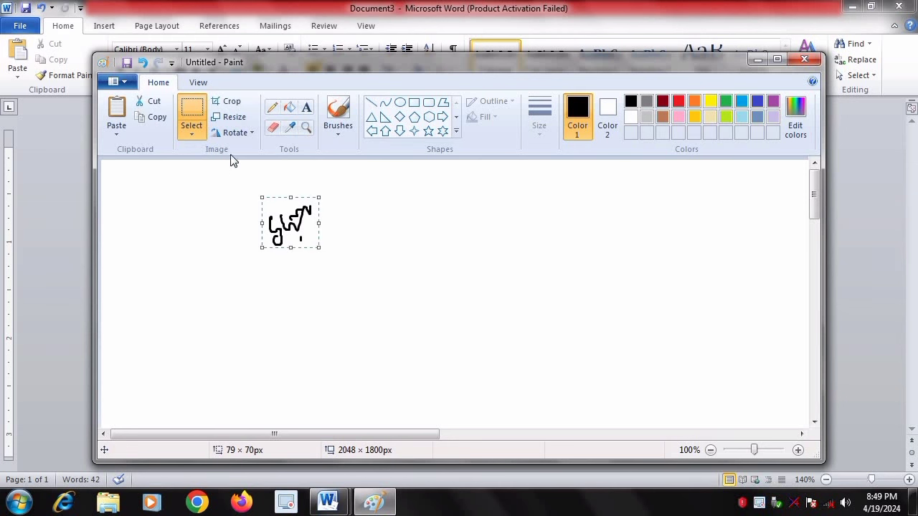
click(228, 105)
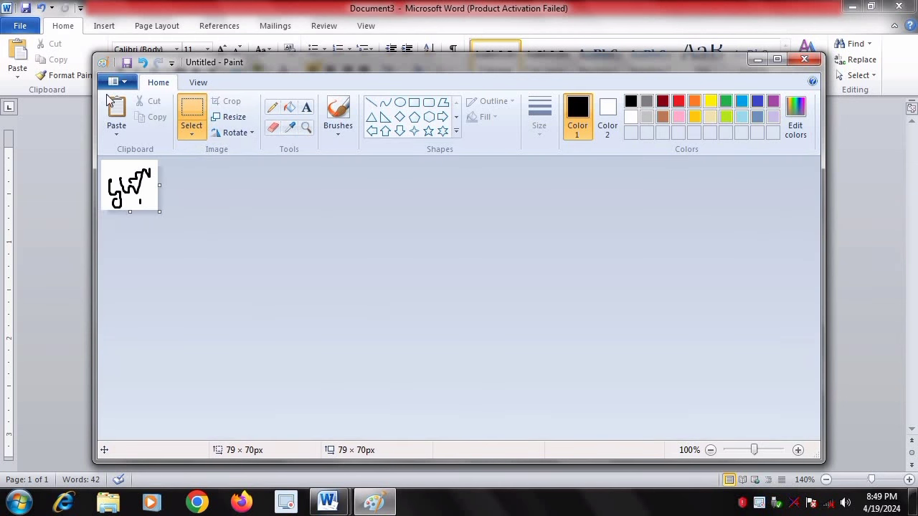
- Save the signature as PNG picture s2 on the Desktop, then close Paint
click(124, 83)
mouse_move(156, 201)
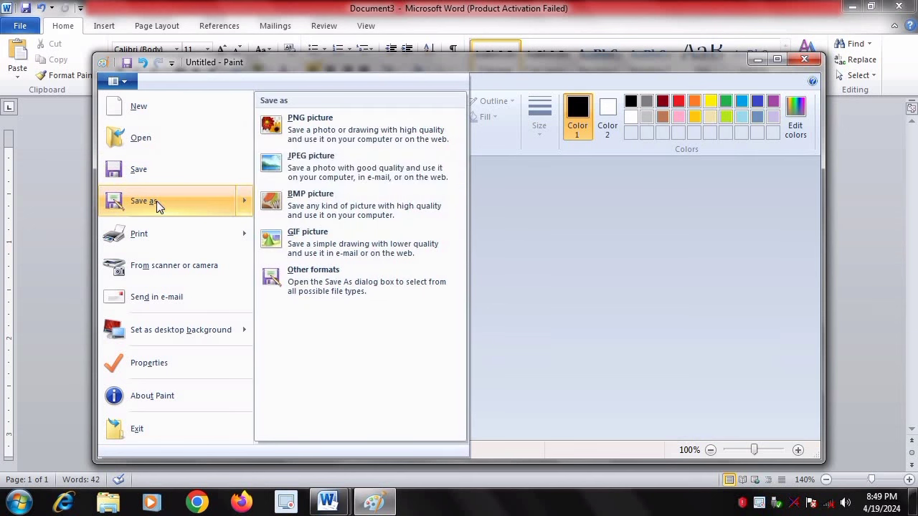
click(304, 135)
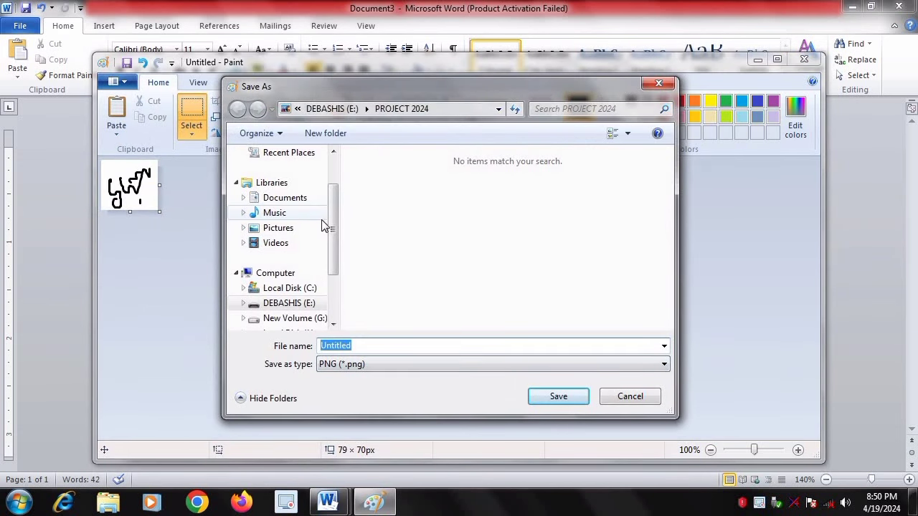
scroll(332, 184, up, 1)
click(287, 175)
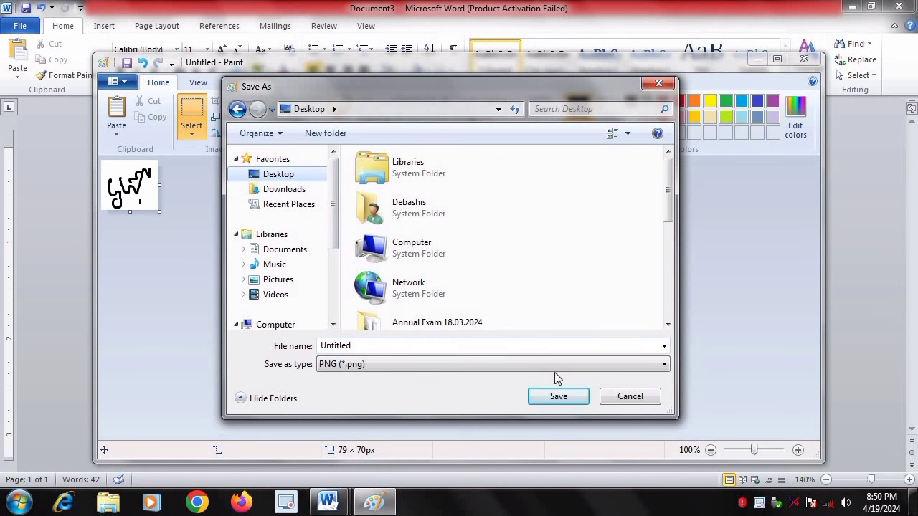
double_click(406, 345)
text(s)
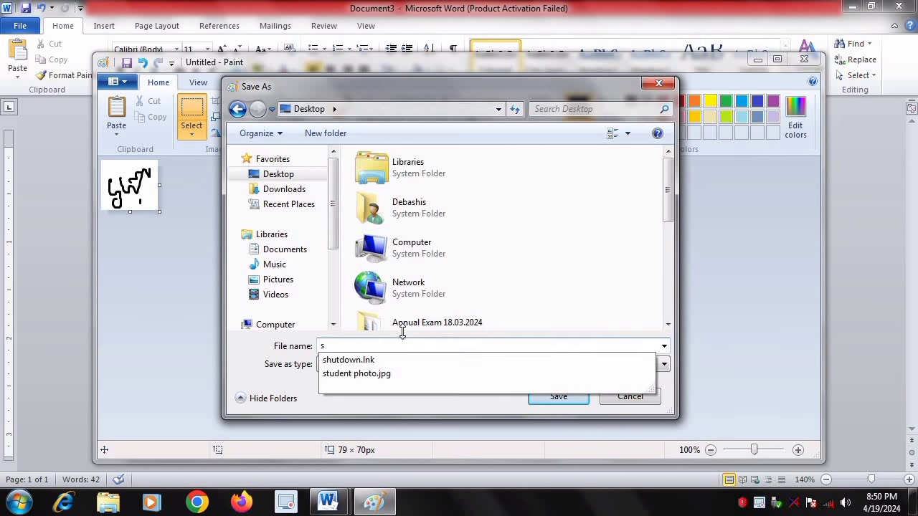
text(2)
click(539, 397)
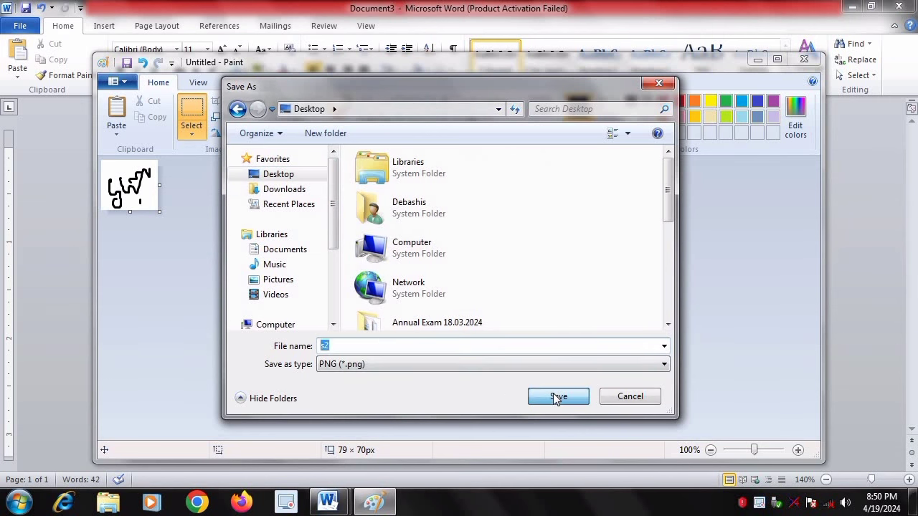
click(813, 62)
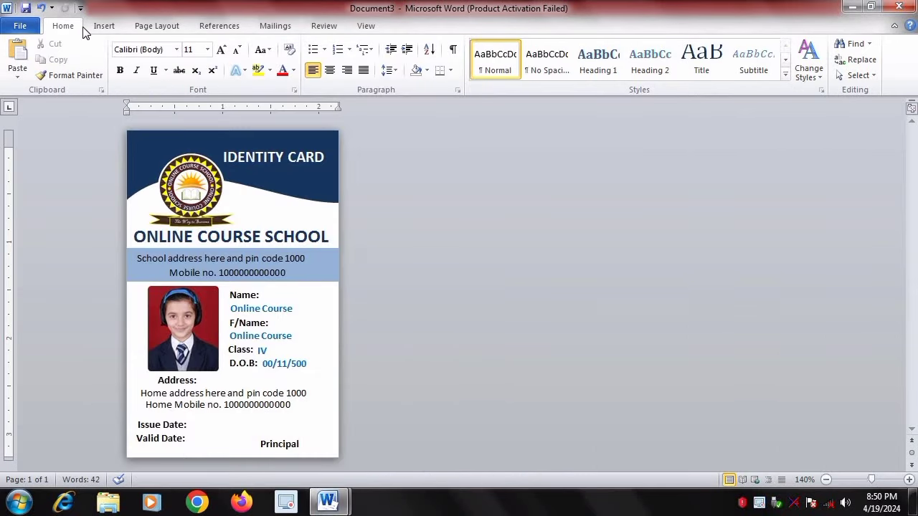
- Insert the s2.png signature picture and set its wrapping to In Front of Text
click(102, 29)
click(150, 65)
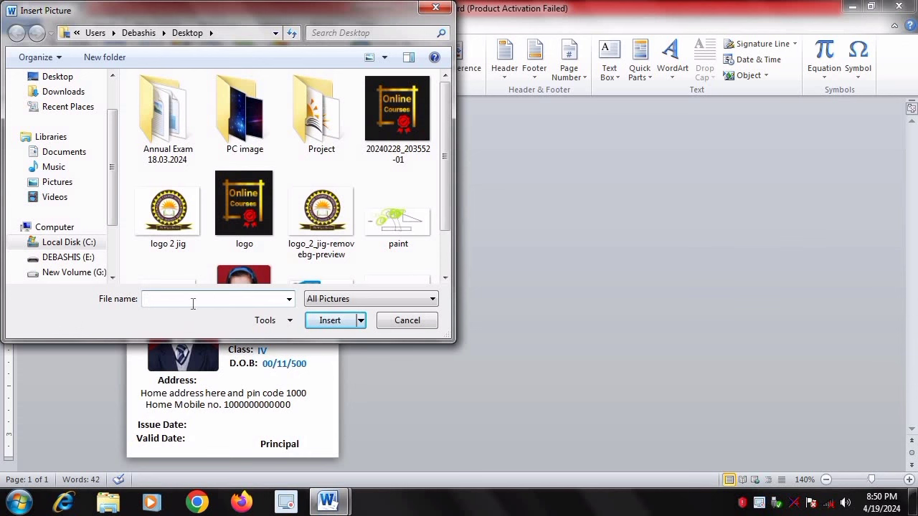
text(s)
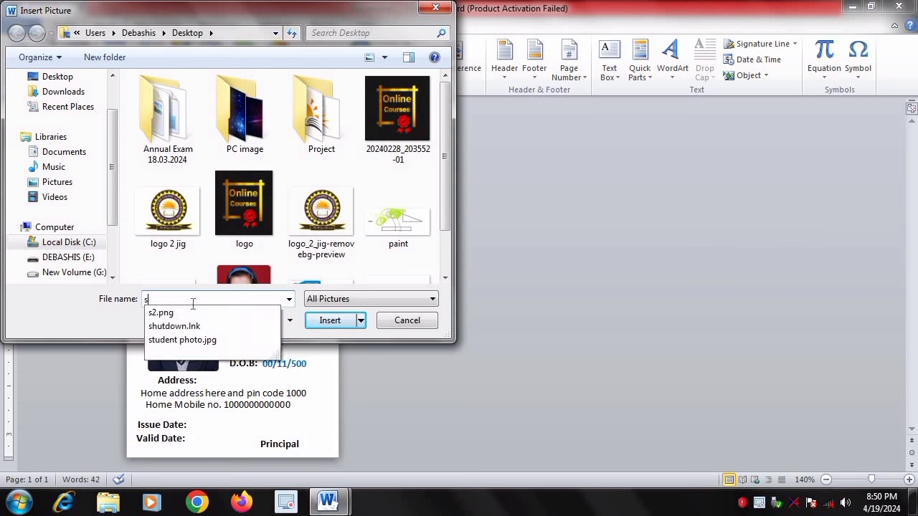
text(2)
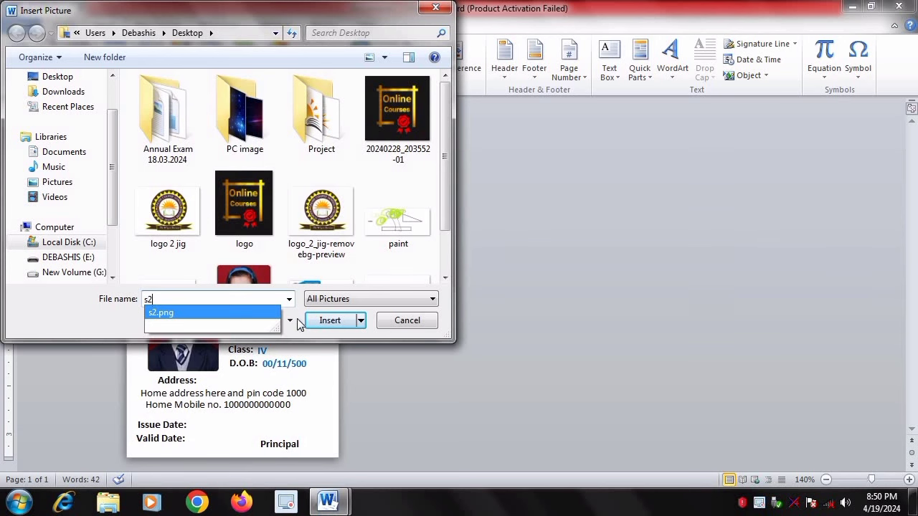
key(Return)
click(329, 320)
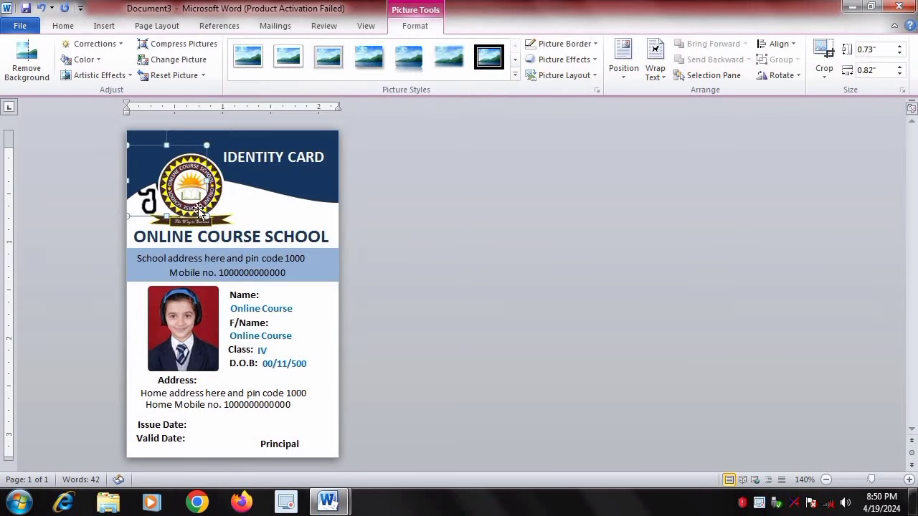
click(654, 69)
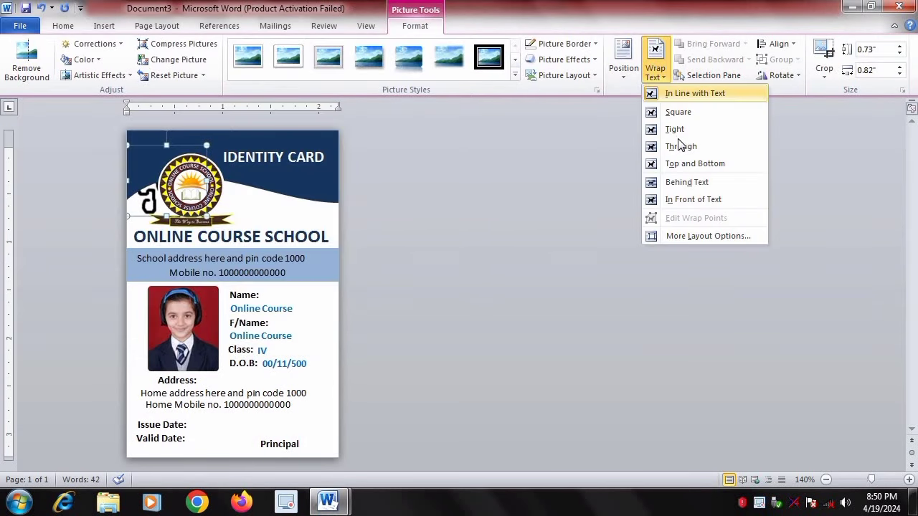
click(695, 201)
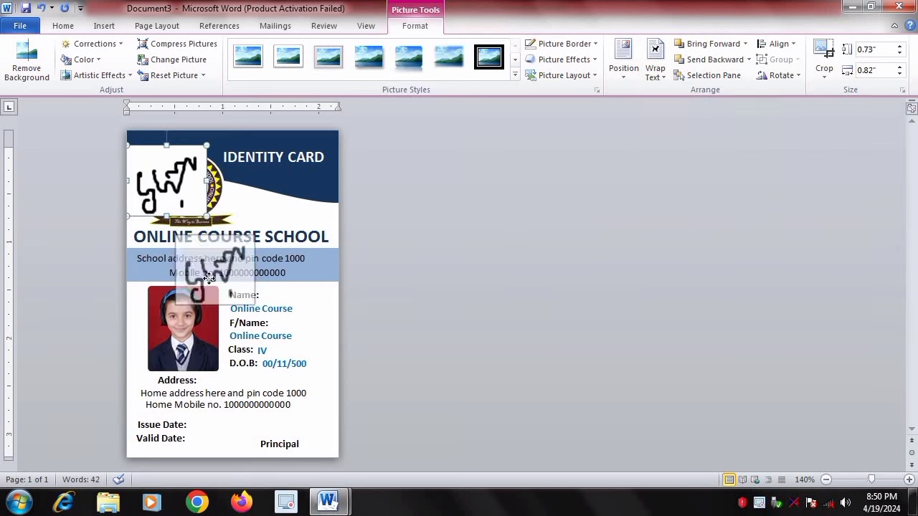
- Move the signature down the card and shrink it to about half size above Principal
drag(145, 149, 244, 361)
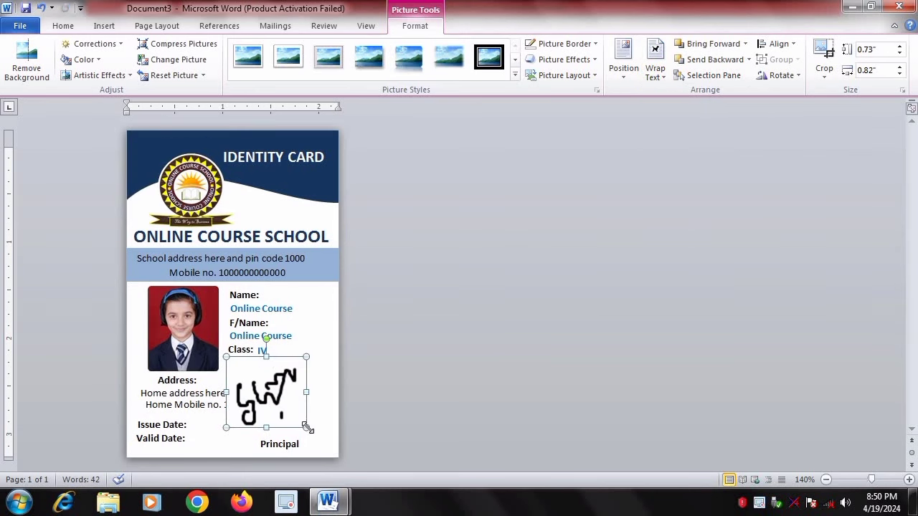
drag(305, 426, 267, 394)
drag(240, 362, 305, 426)
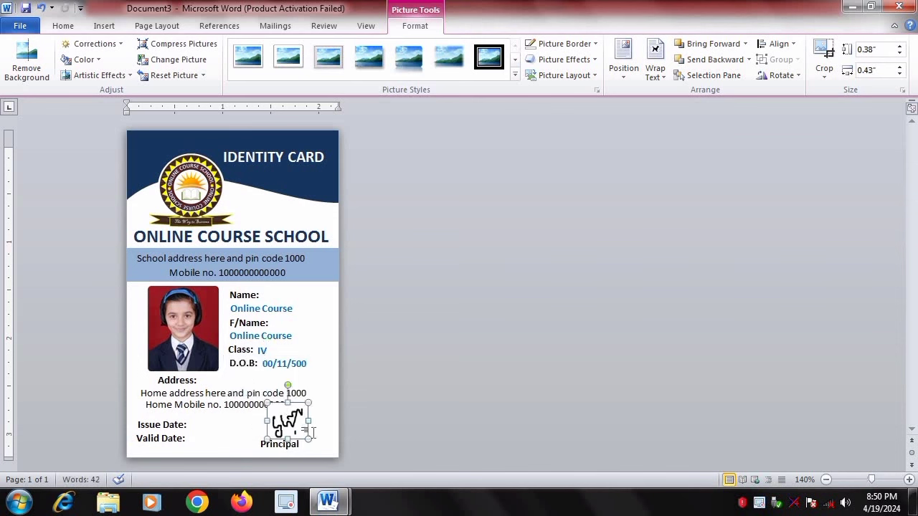
click(260, 443)
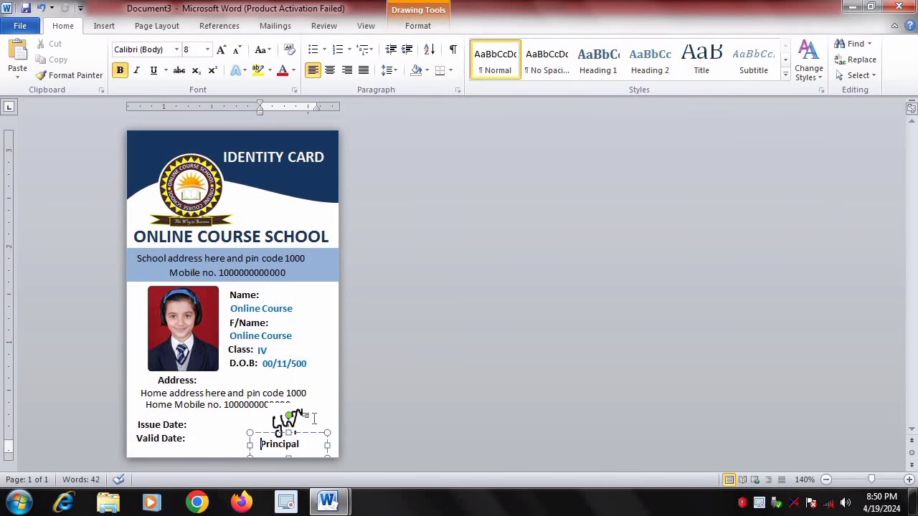
click(282, 406)
- Shrink the signature a bit more and nudge it up and left into place
click(282, 408)
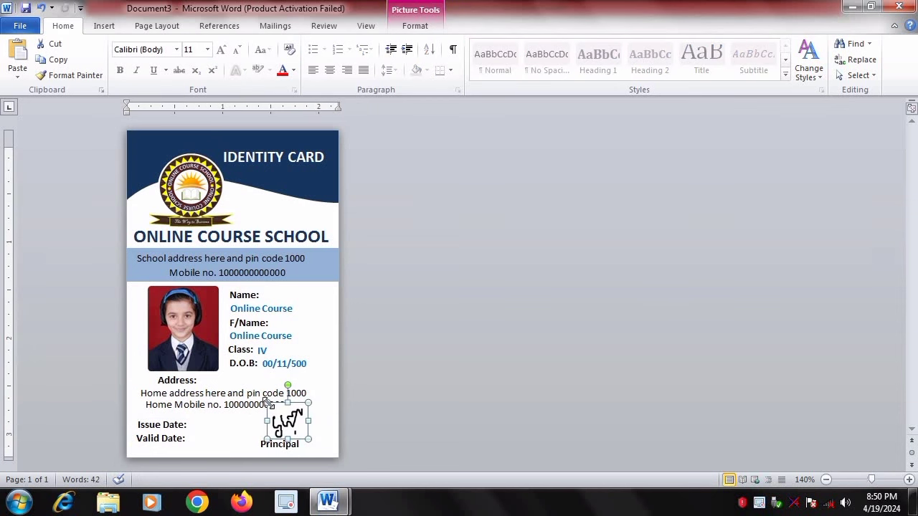
drag(265, 402, 272, 408)
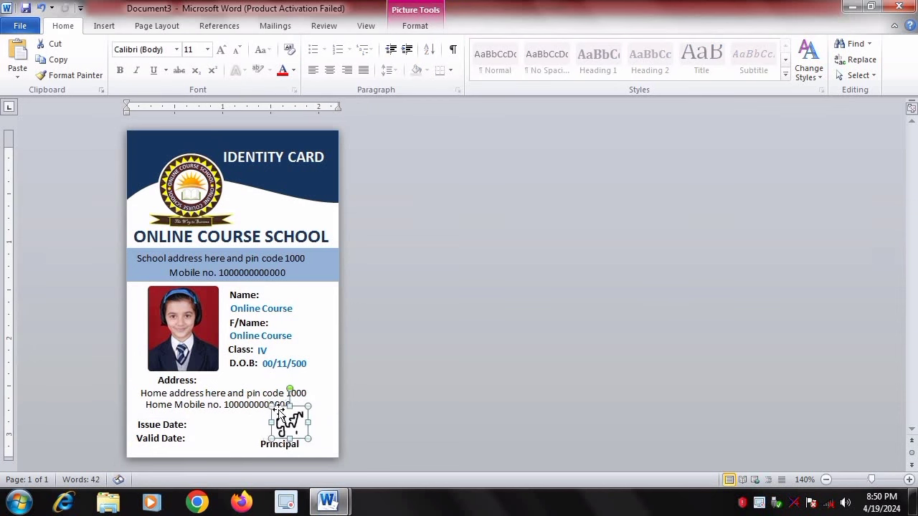
drag(273, 406, 278, 414)
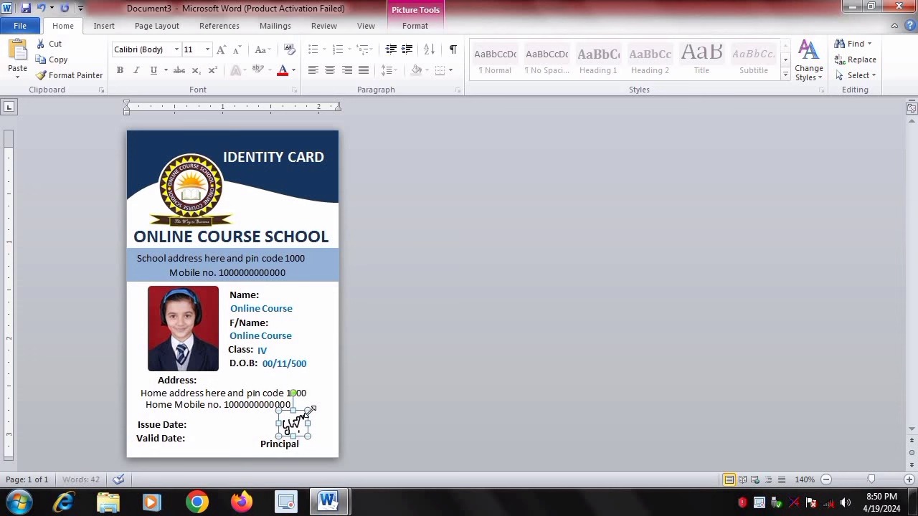
key(Left)
key(Left)
key(Left)
key(Up)
key(Up)
key(Left)
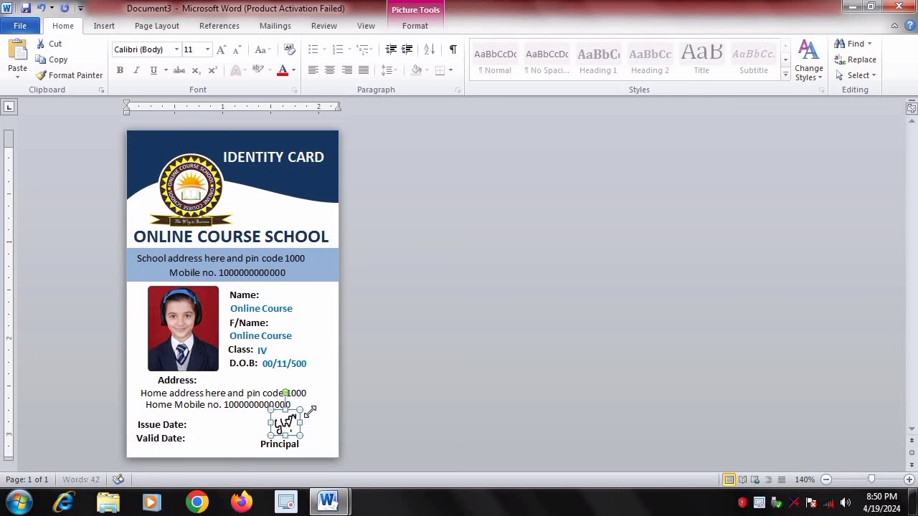
key(Left)
key(Left)
key(Left)
click(316, 465)
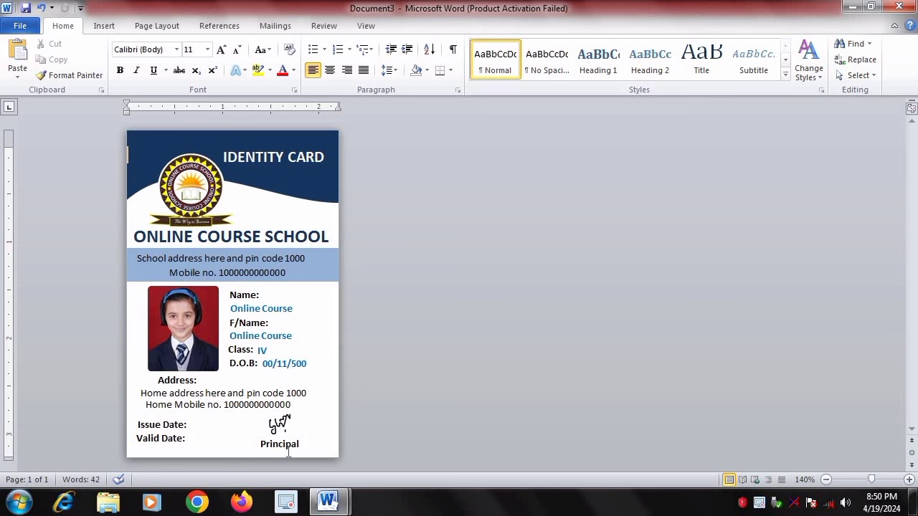
- Copy the D.O.B. date box 00/11/500 beside the Issue Date and Valid Date labels
click(192, 424)
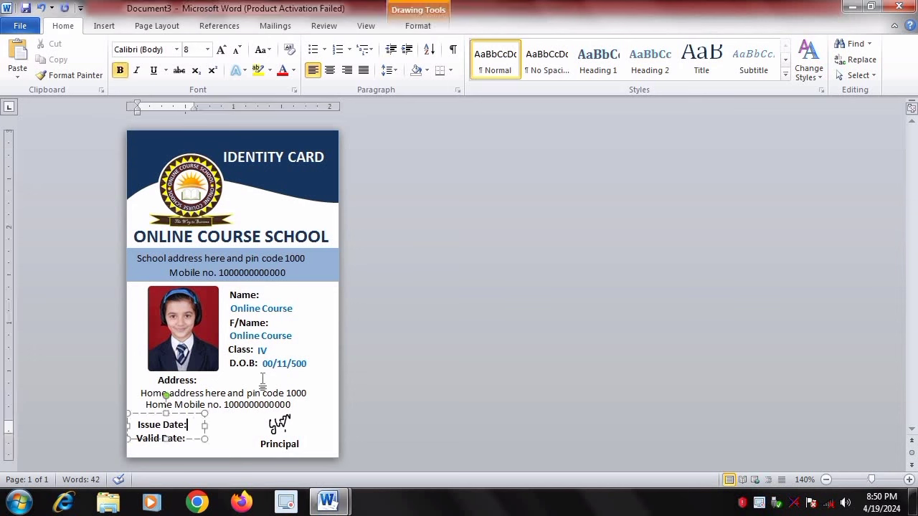
click(283, 352)
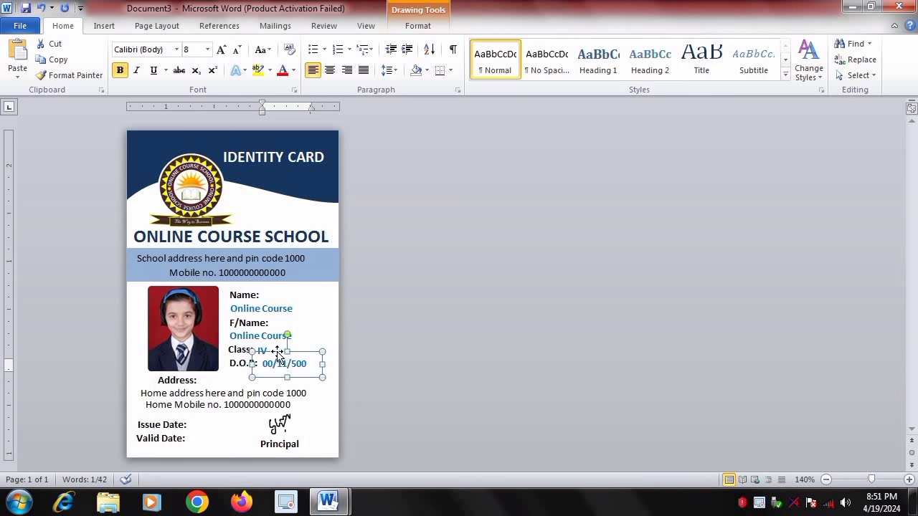
mouse_move(277, 352)
mouse_down()
mouse_move(204, 426)
mouse_move(236, 437)
mouse_up()
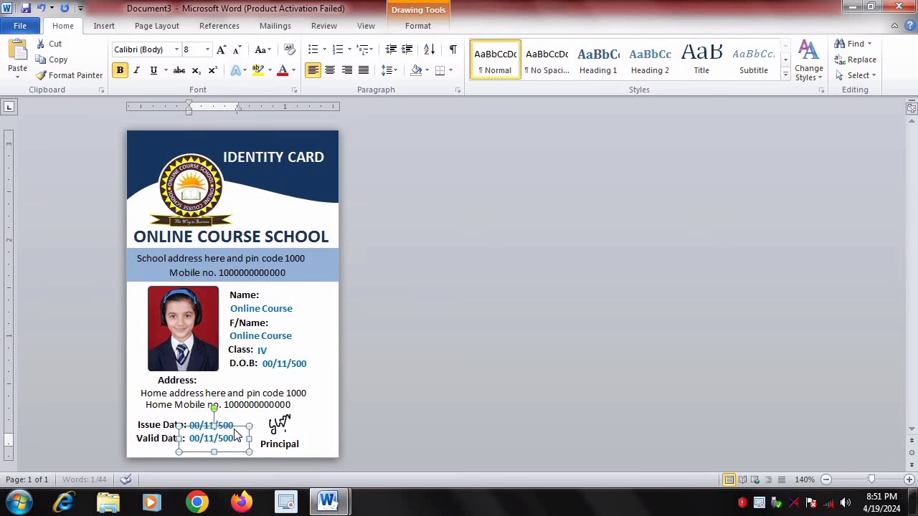
click(374, 411)
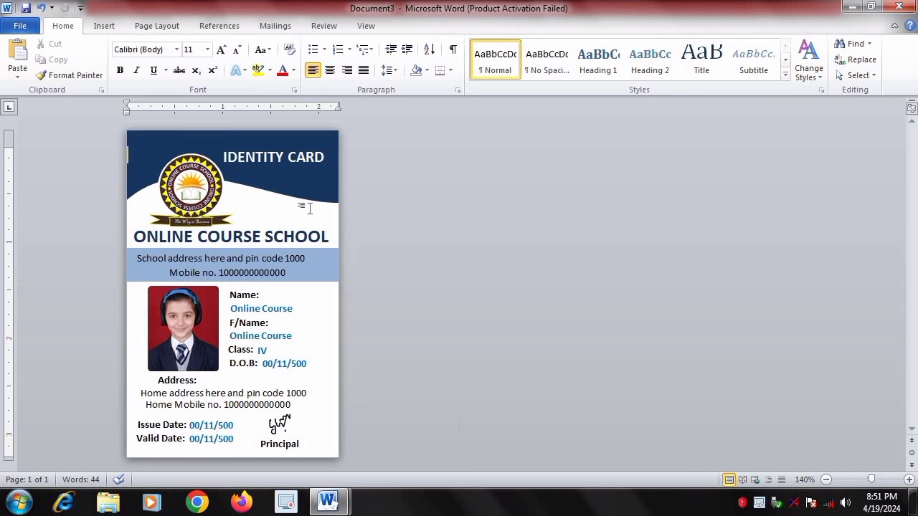